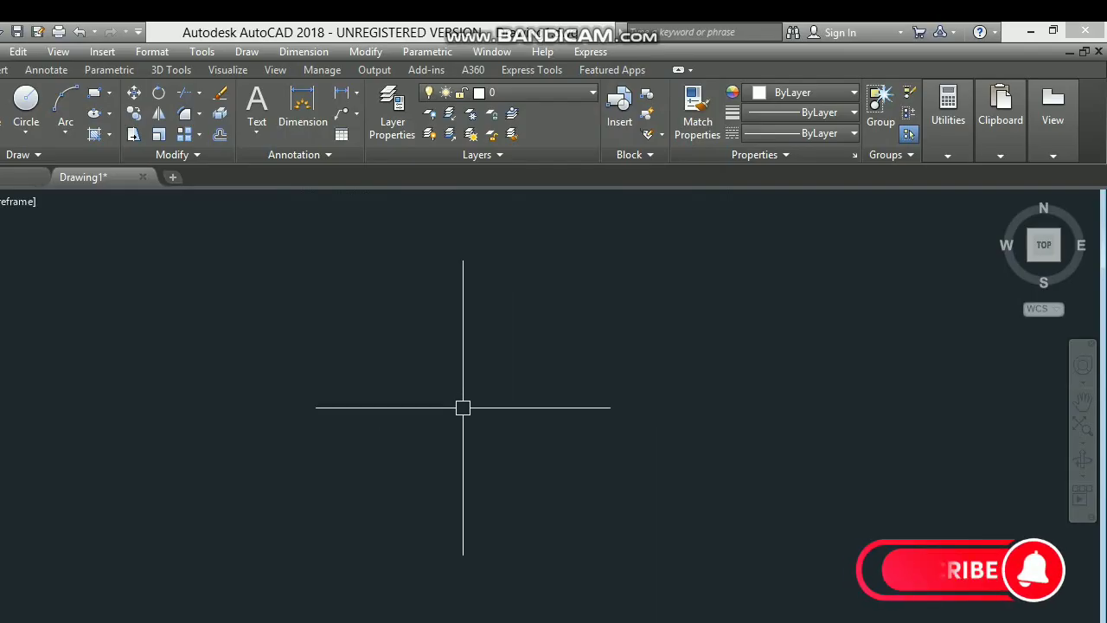
- Draw a 60-diameter circle for the hub bore and centre it in the view
type("c")
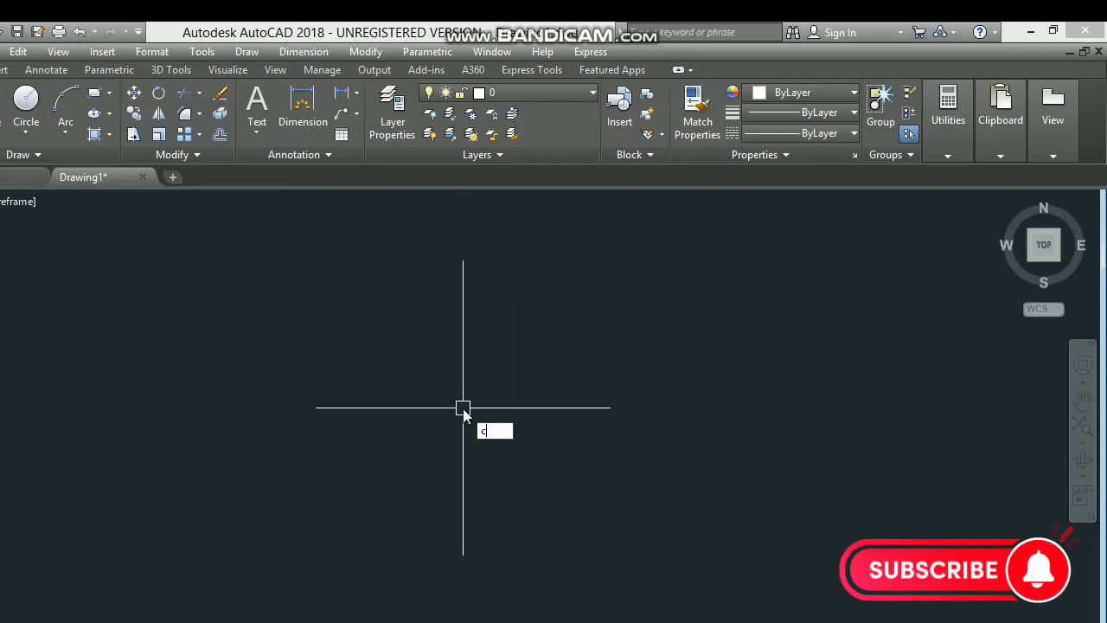
key("Return")
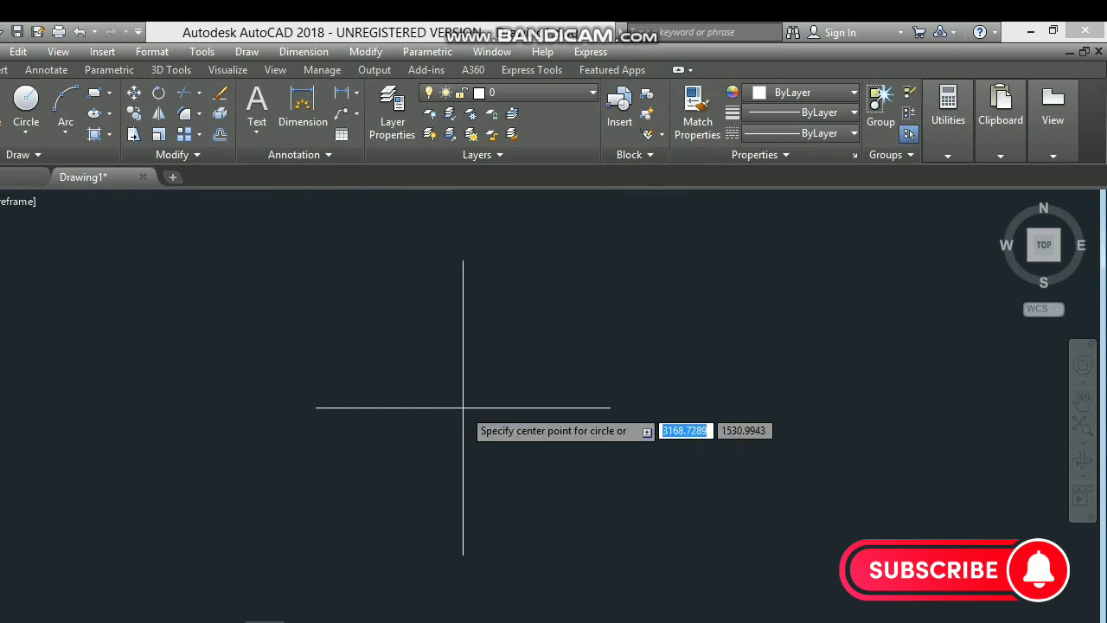
left_click(494, 369)
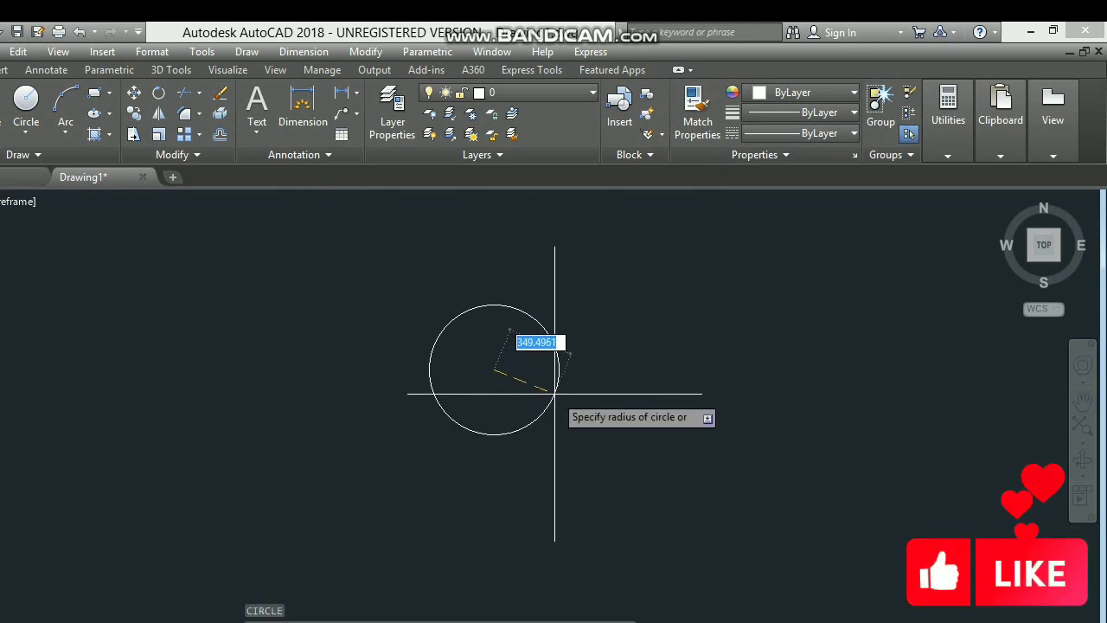
type("d")
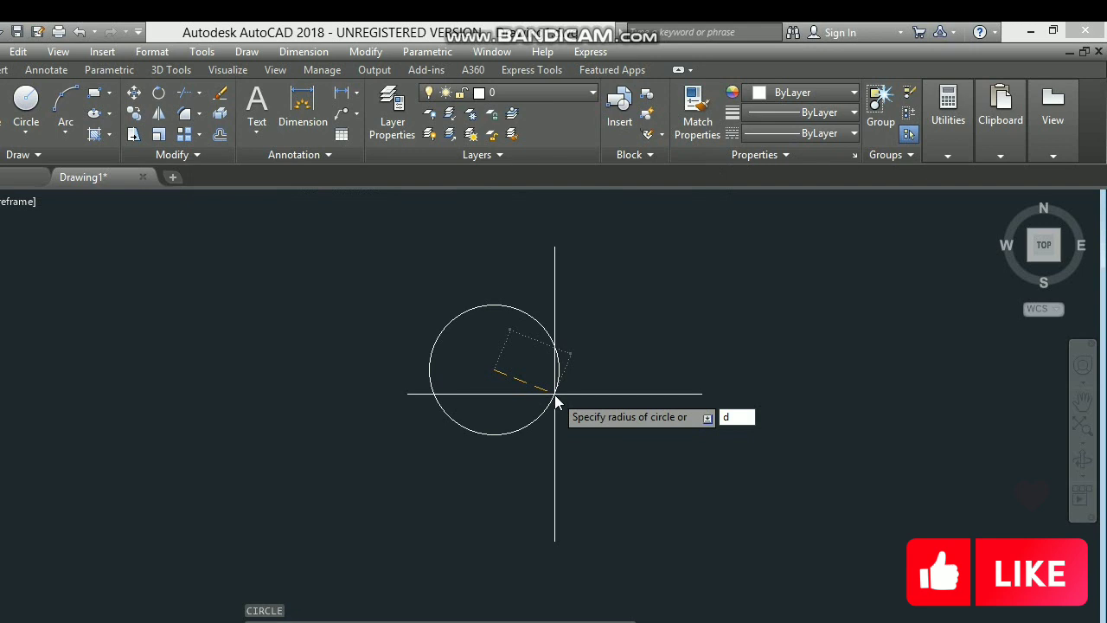
key("BackSpace")
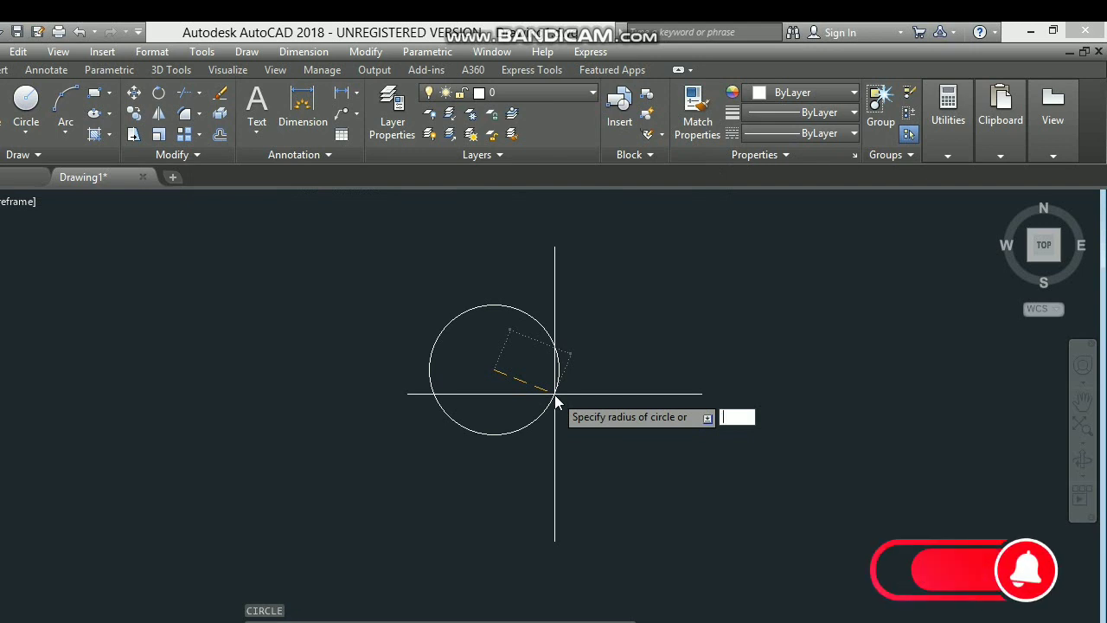
type("D")
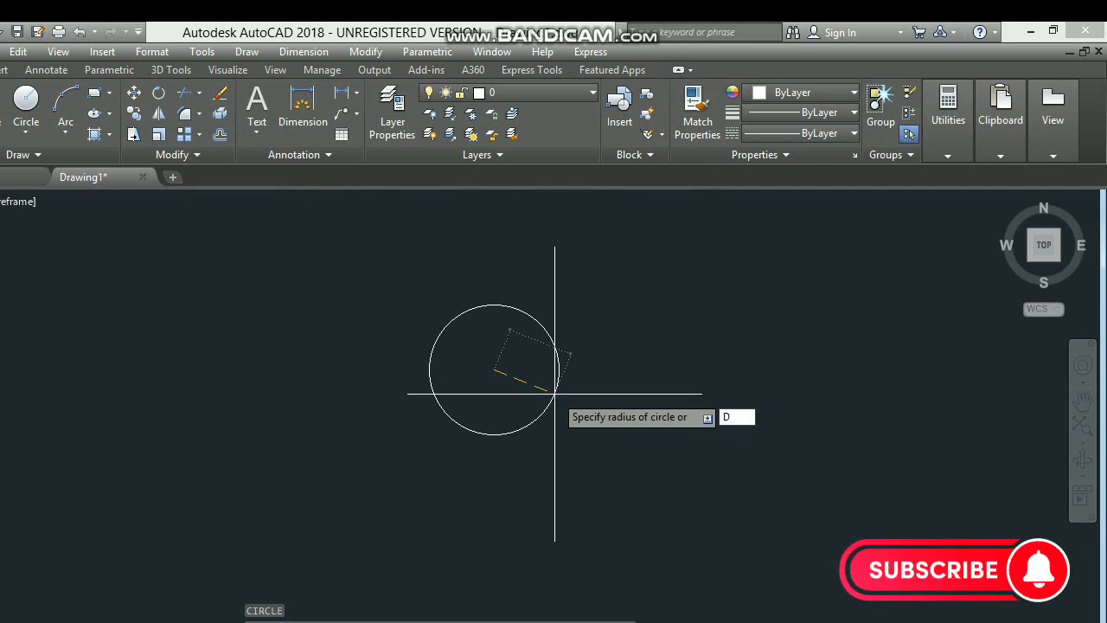
key("Return")
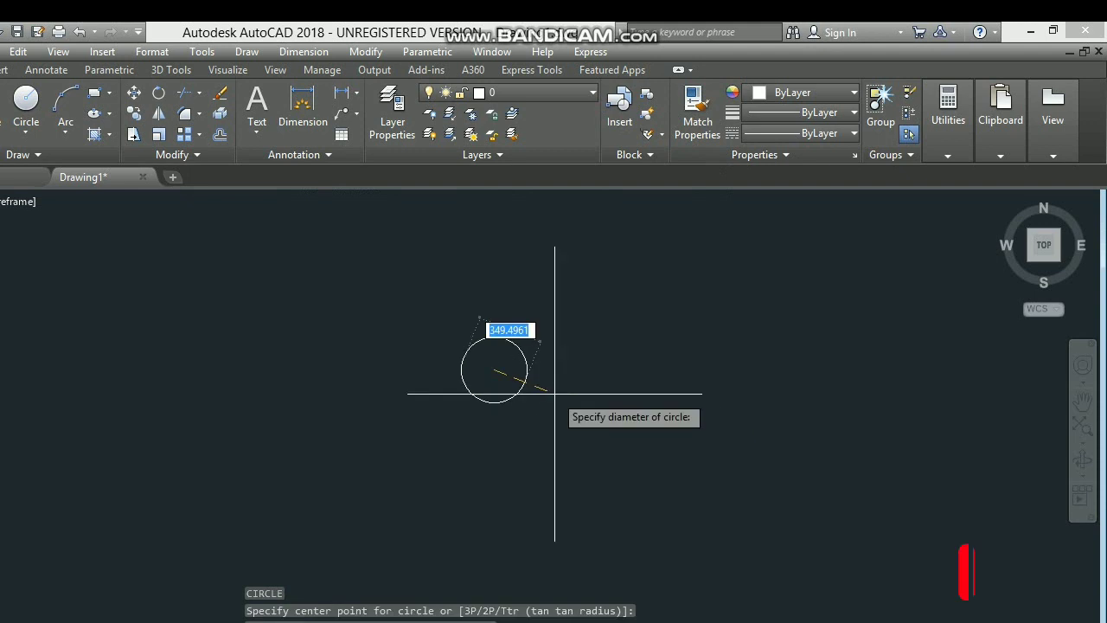
type("60")
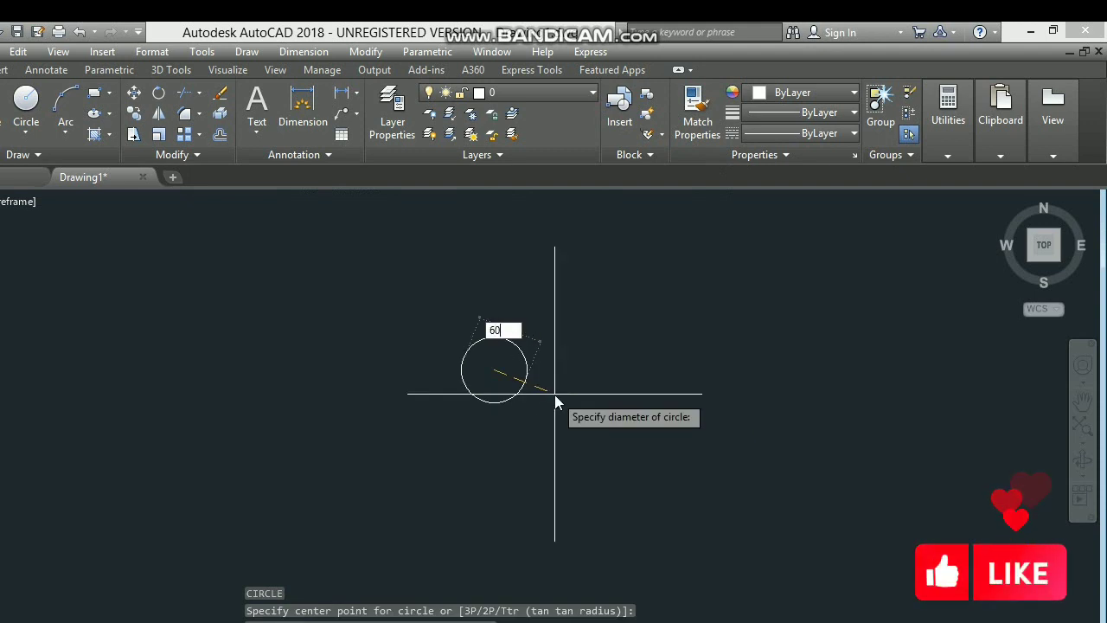
key("Return")
scroll(442, 365, "up", 3)
scroll(442, 366, "up", 5)
middle_click_drag(712, 395, 705, 395)
middle_click_drag(334, 393, 378, 390)
scroll(399, 385, "down", 2)
scroll(443, 387, "up", 5)
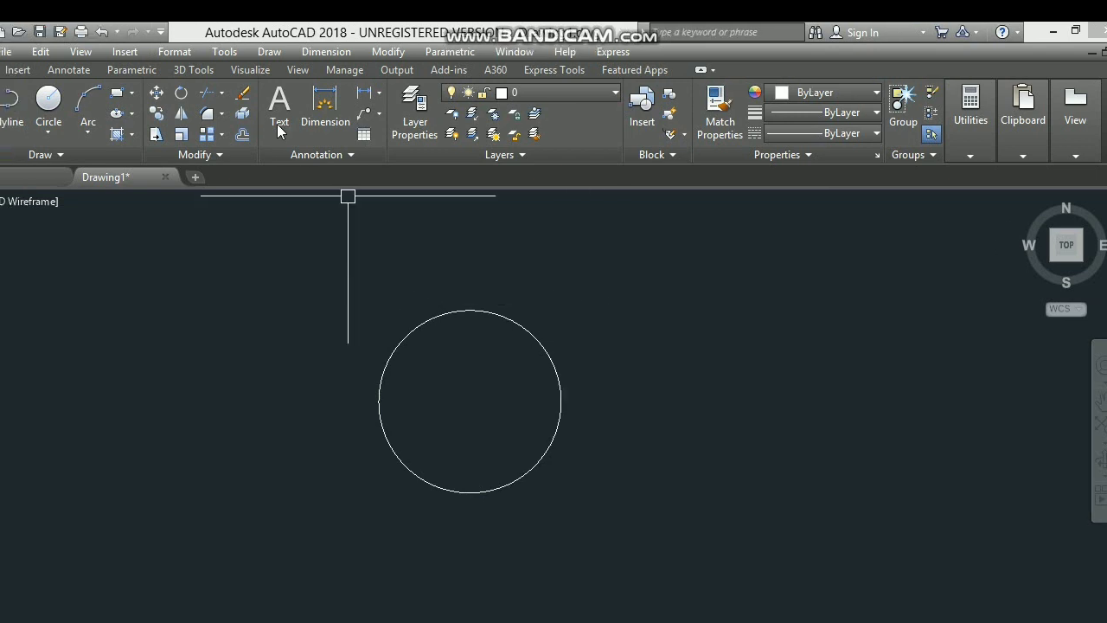
- Draw an 8 by 4 rectangle beside the 60 circle
left_click(169, 92)
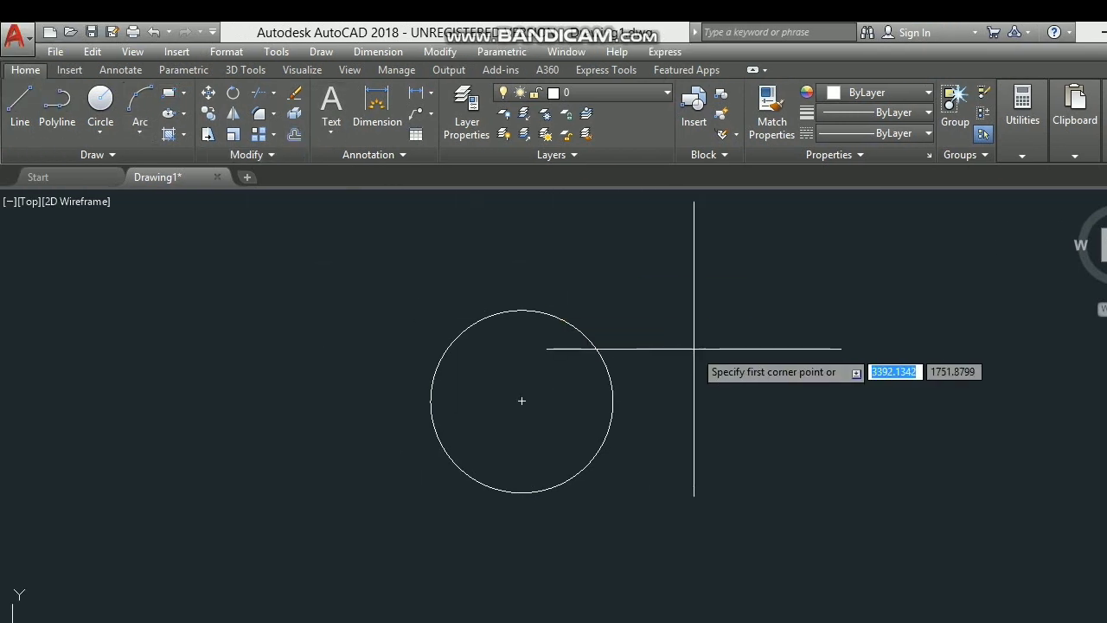
left_click(683, 390)
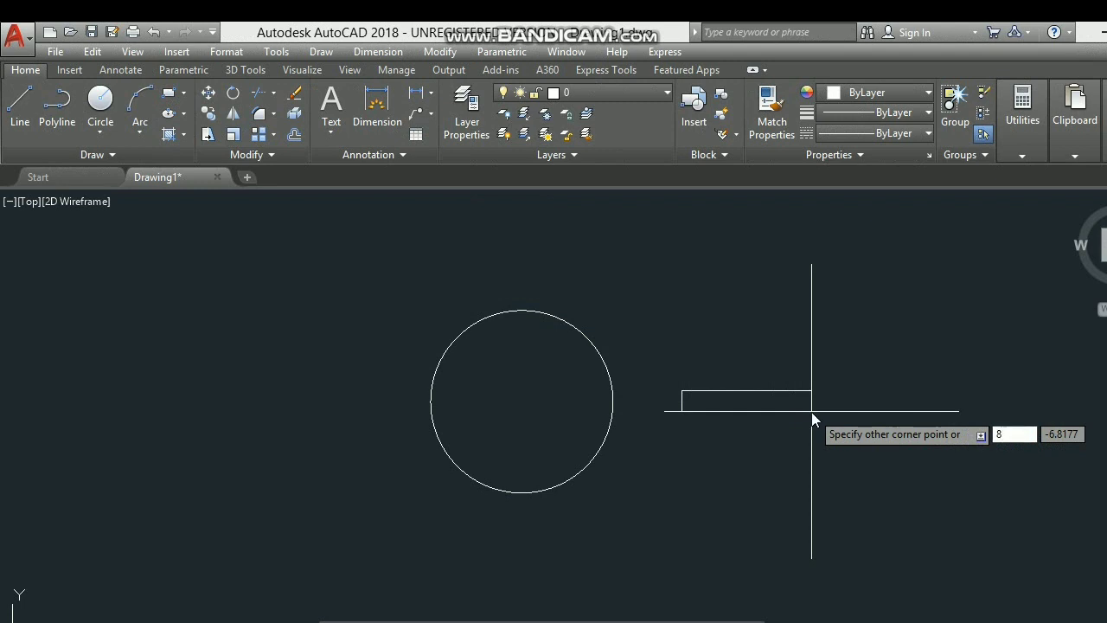
key("Tab")
type("4")
key("Return")
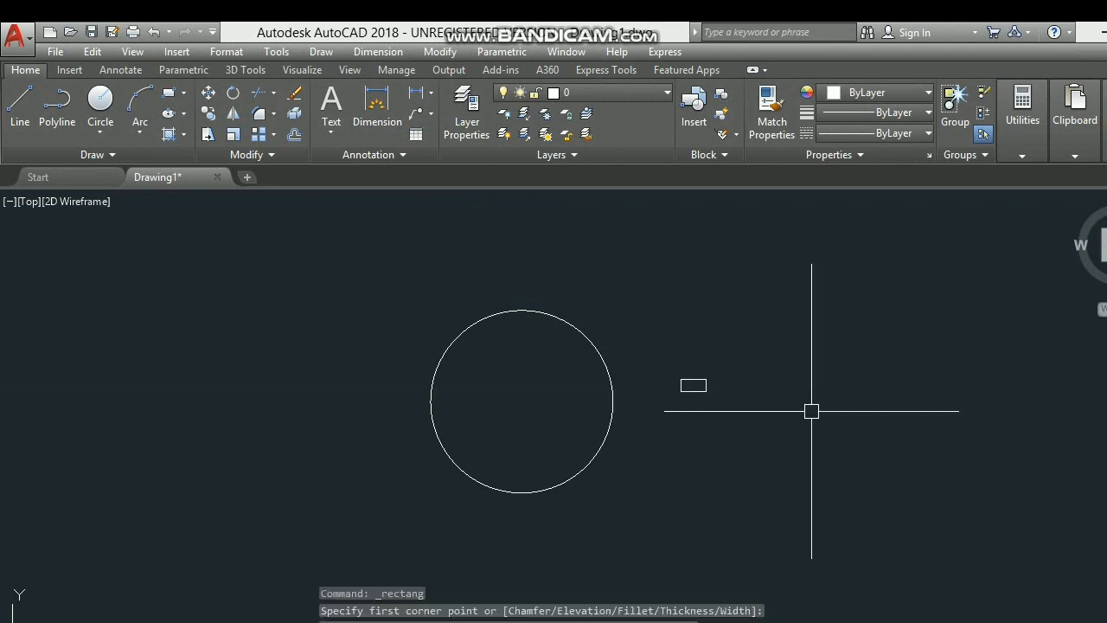
- Window-select the small rectangle and start moving it
scroll(688, 409, "up", 2)
left_click(671, 348)
left_click(750, 404)
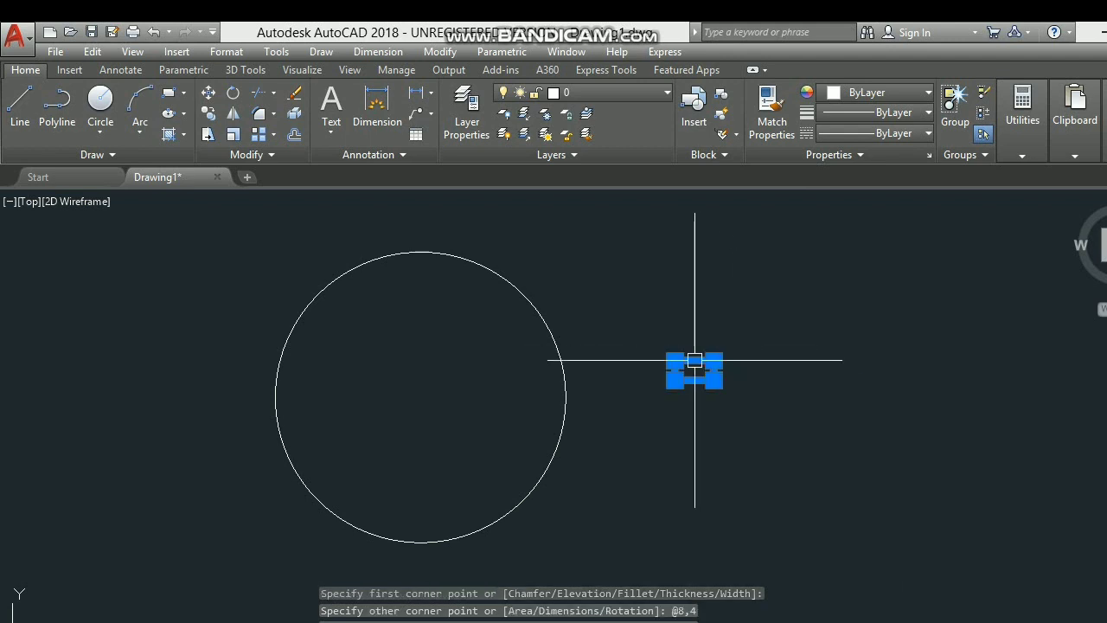
scroll(695, 374, "up", 3)
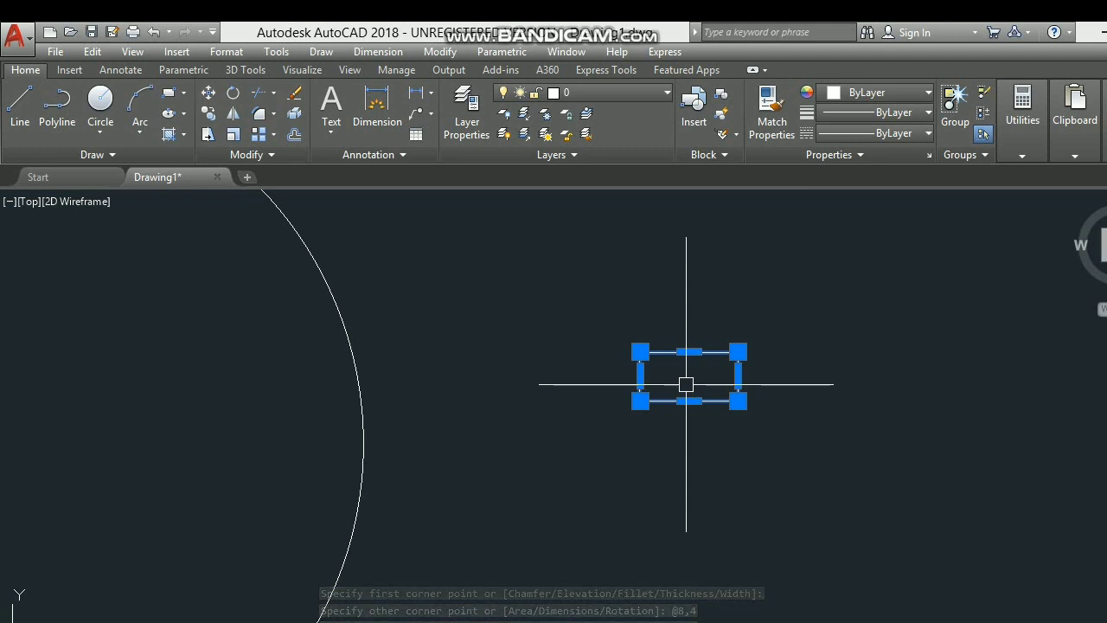
type("m")
key("Return")
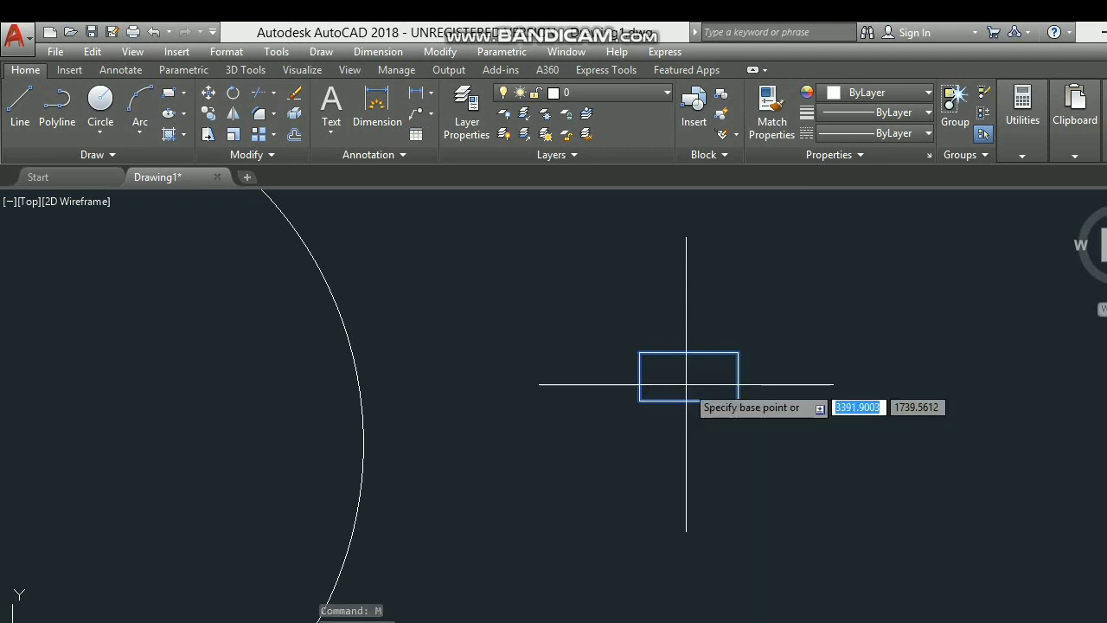
- Move the rectangle onto the 60 circle's top quadrant
left_click(688, 375)
scroll(689, 373, "down", 2)
scroll(689, 373, "down", 3)
middle_click_drag(455, 388, 591, 389)
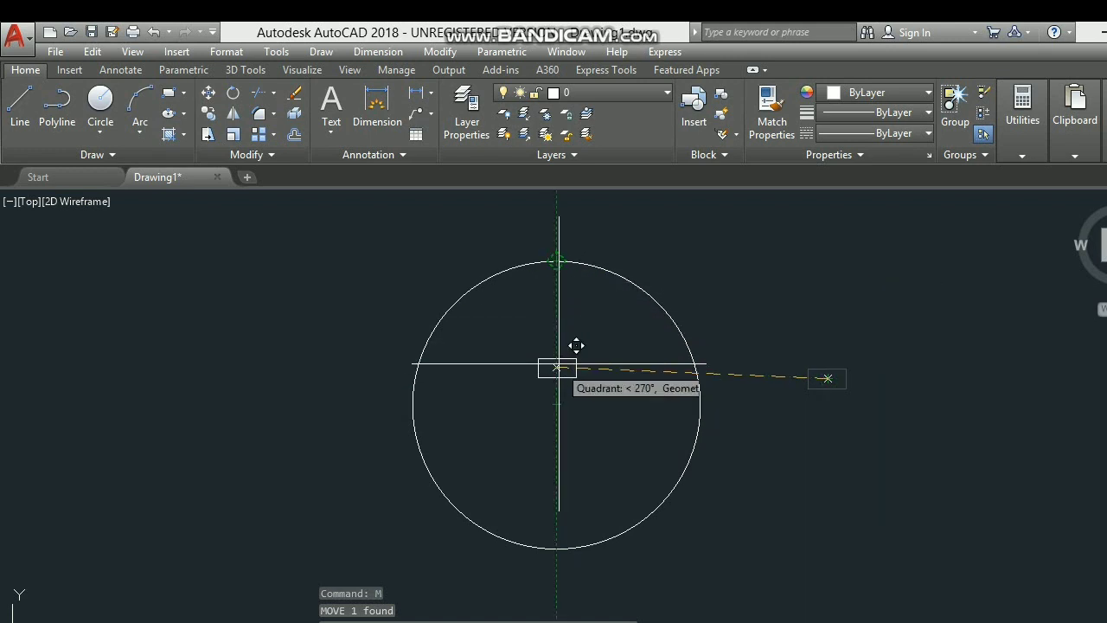
left_click(556, 260)
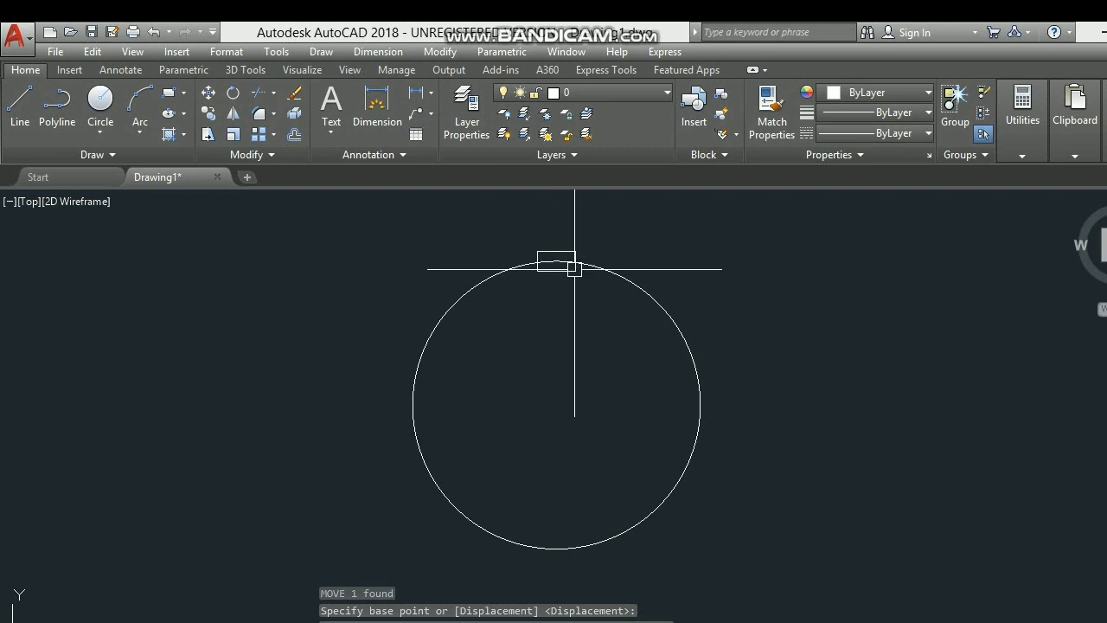
type("d")
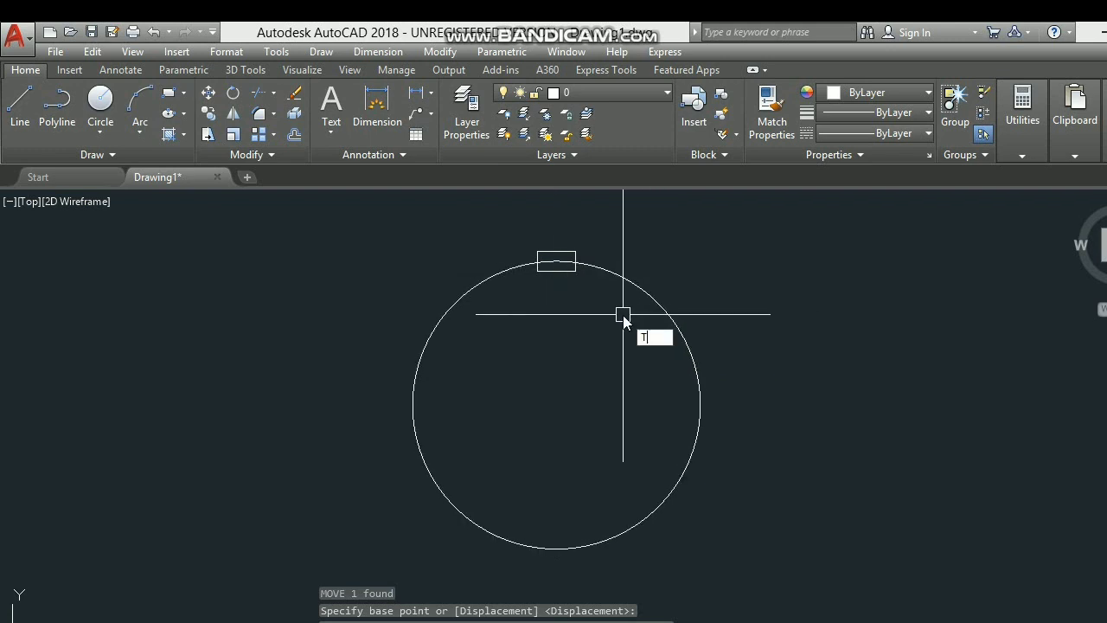
key("Return")
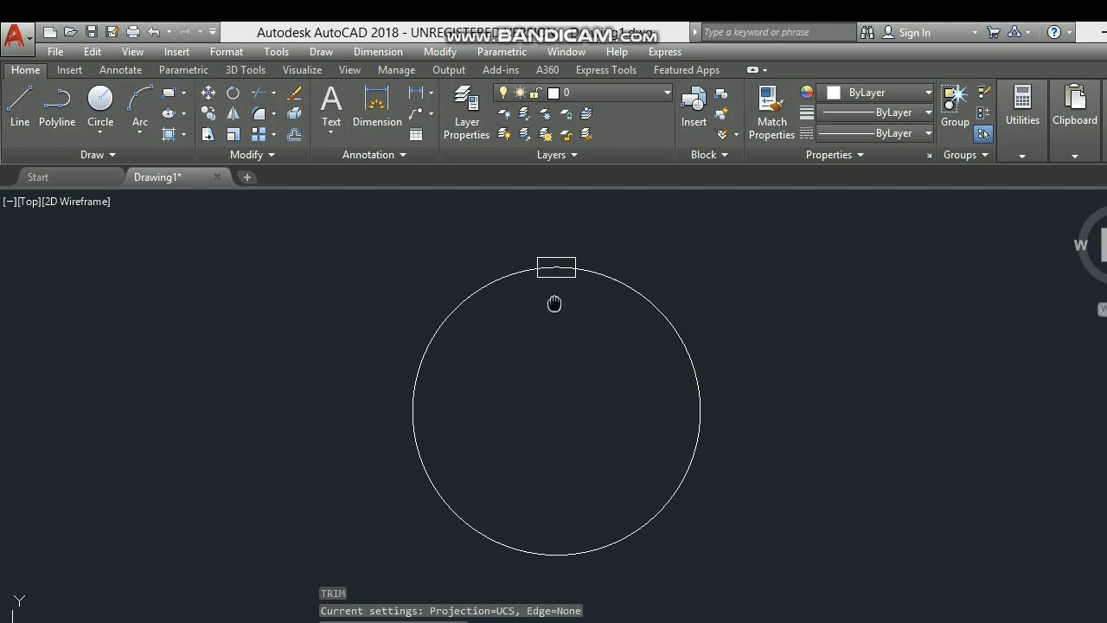
- Trim the rectangle's bottom edge, side stubs and enclosed arc to form the keyway notch
scroll(557, 266, "up", 4)
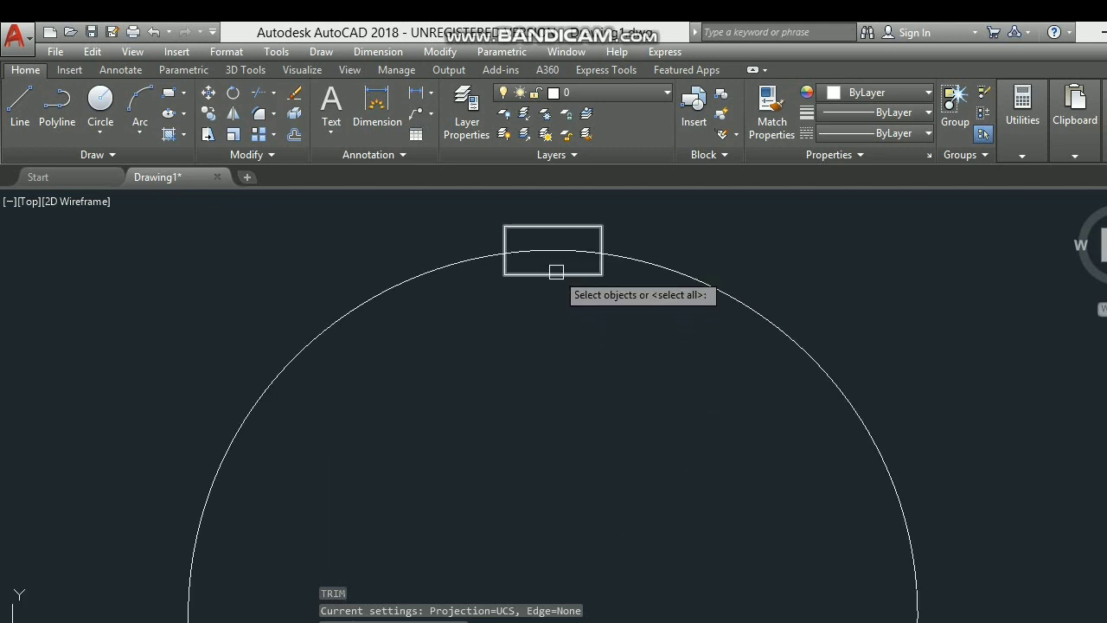
key("Return")
left_click(557, 269)
left_click(603, 269)
left_click(507, 268)
left_click(544, 250)
scroll(543, 261, "down", 6)
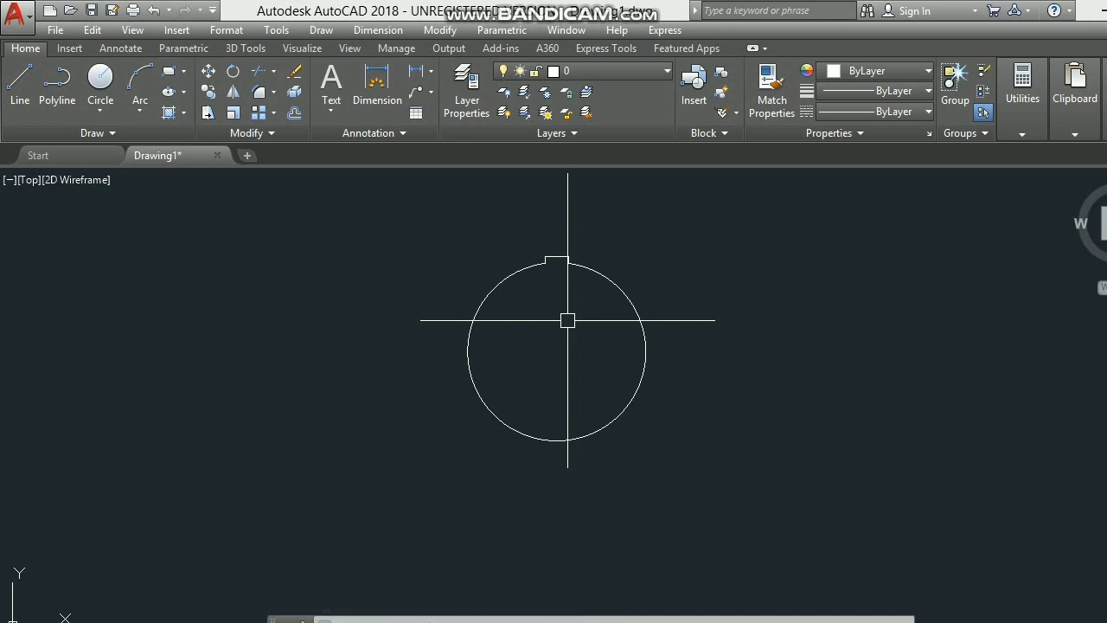
type("C")
- Draw a 90-diameter circle centred on the keyed bore
key("Return")
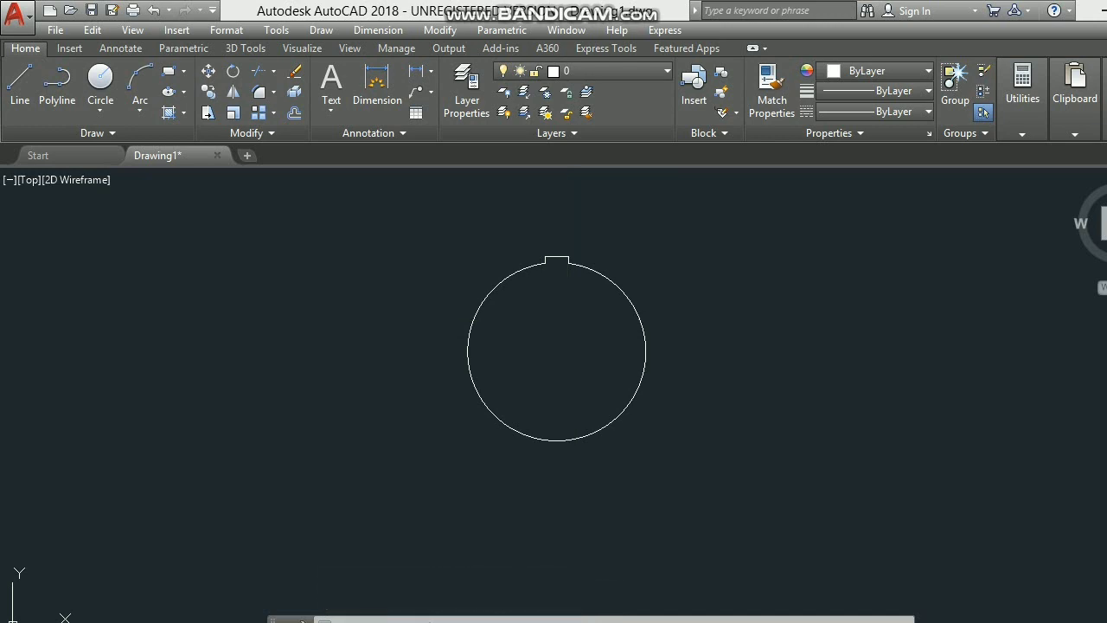
left_click(557, 350)
type("D")
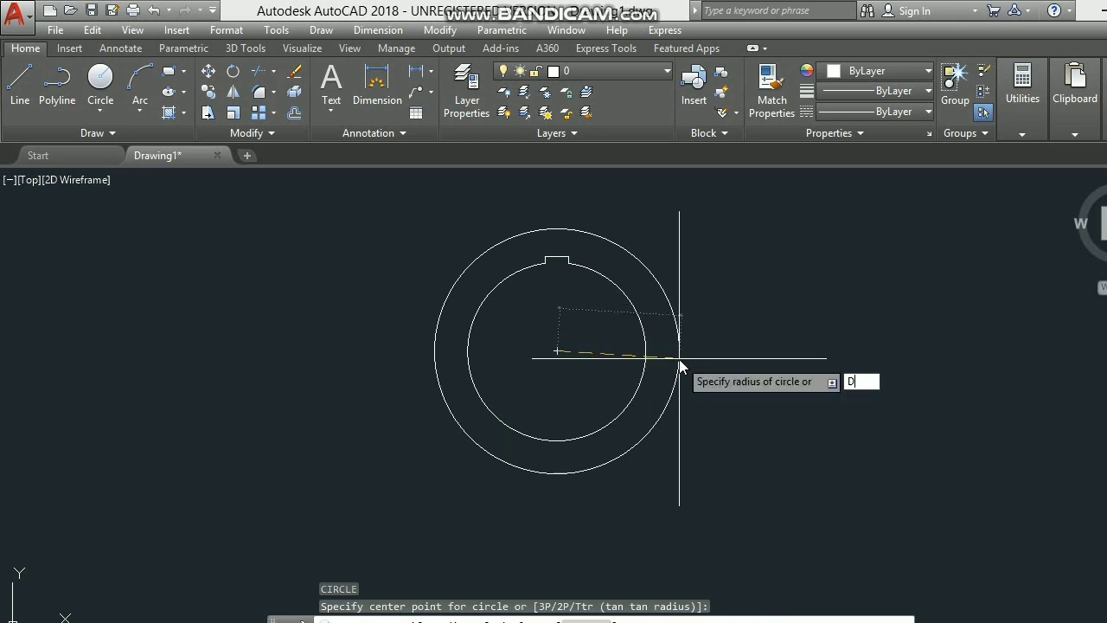
key("Return")
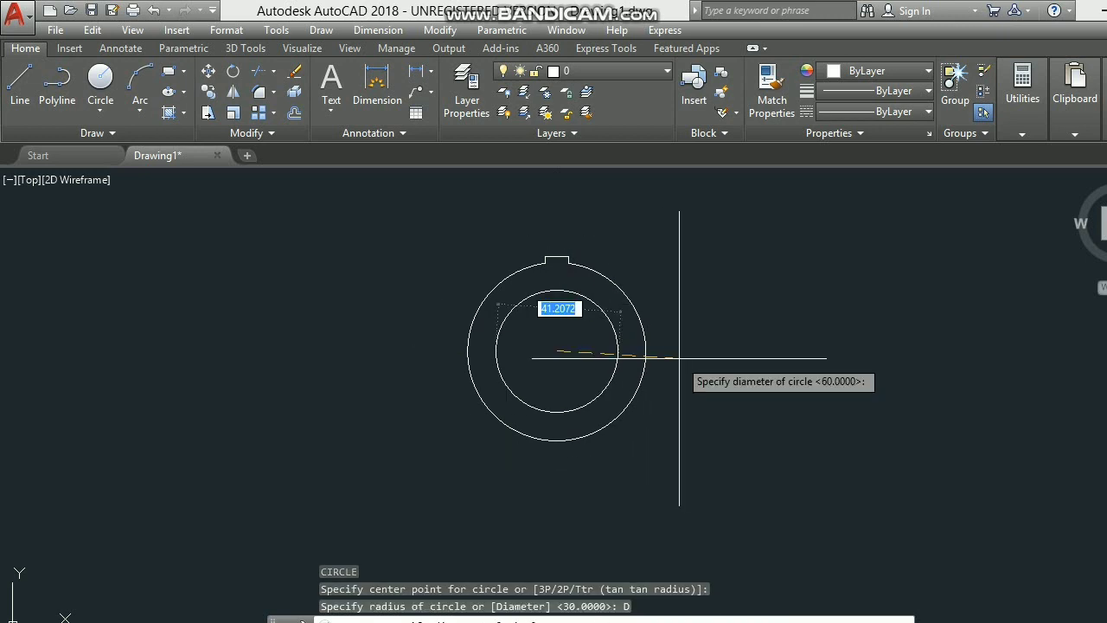
key("Return")
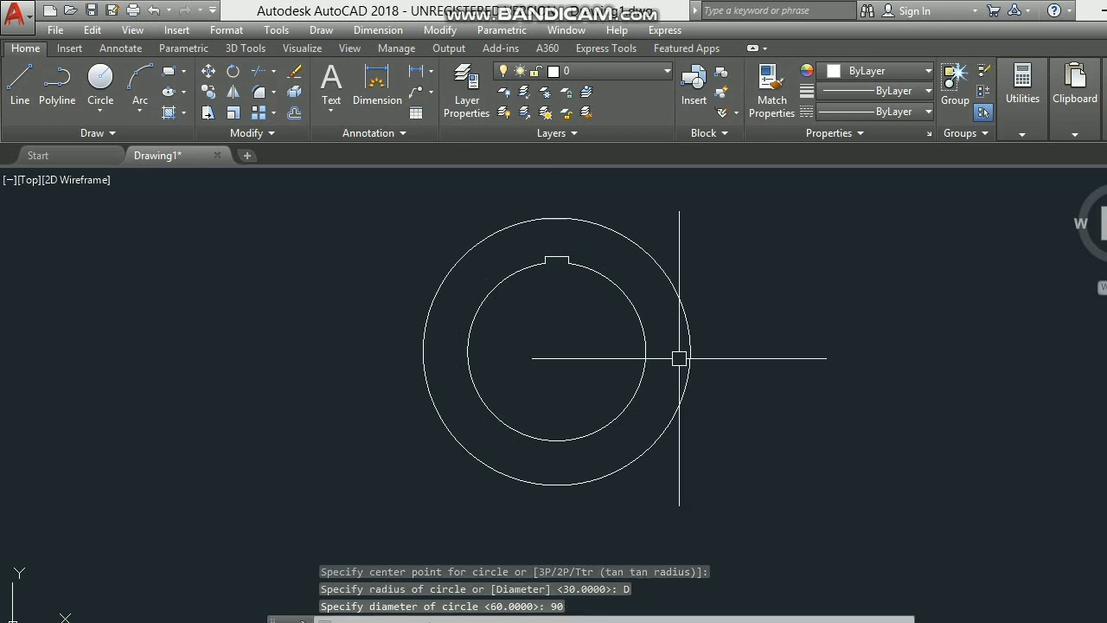
left_click(689, 313)
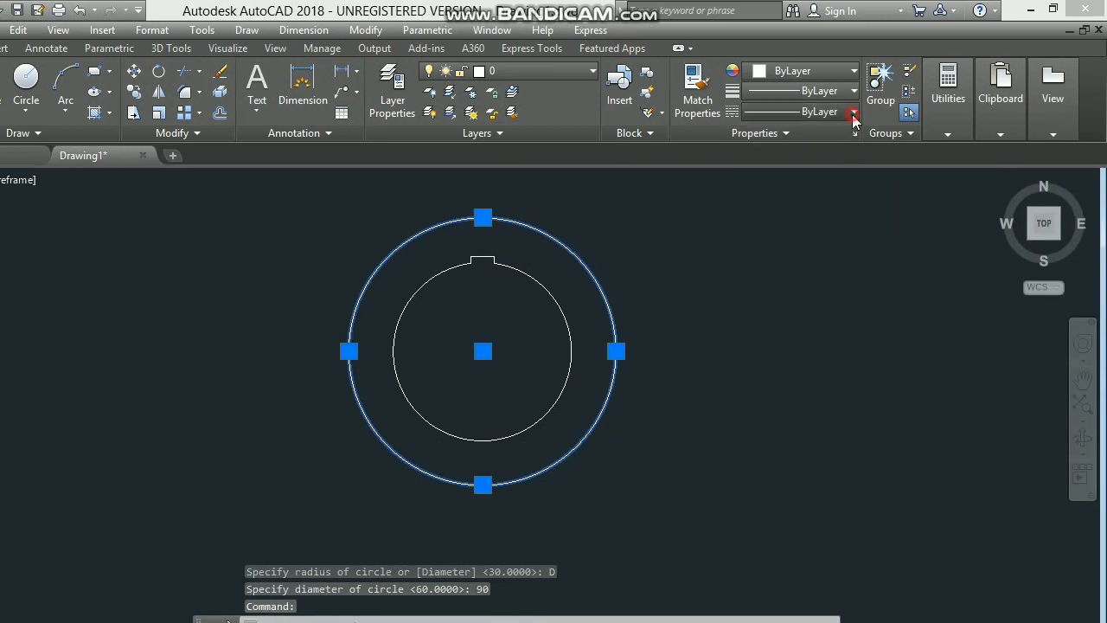
- Load the CENTER linetype through the Linetype Manager
left_click(854, 114)
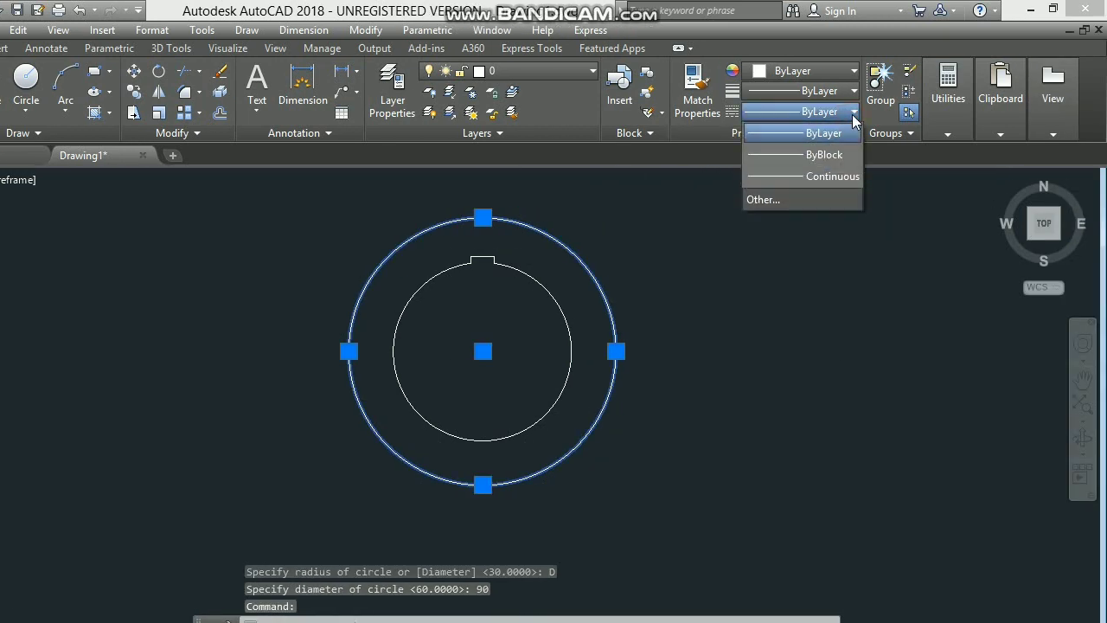
left_click(822, 201)
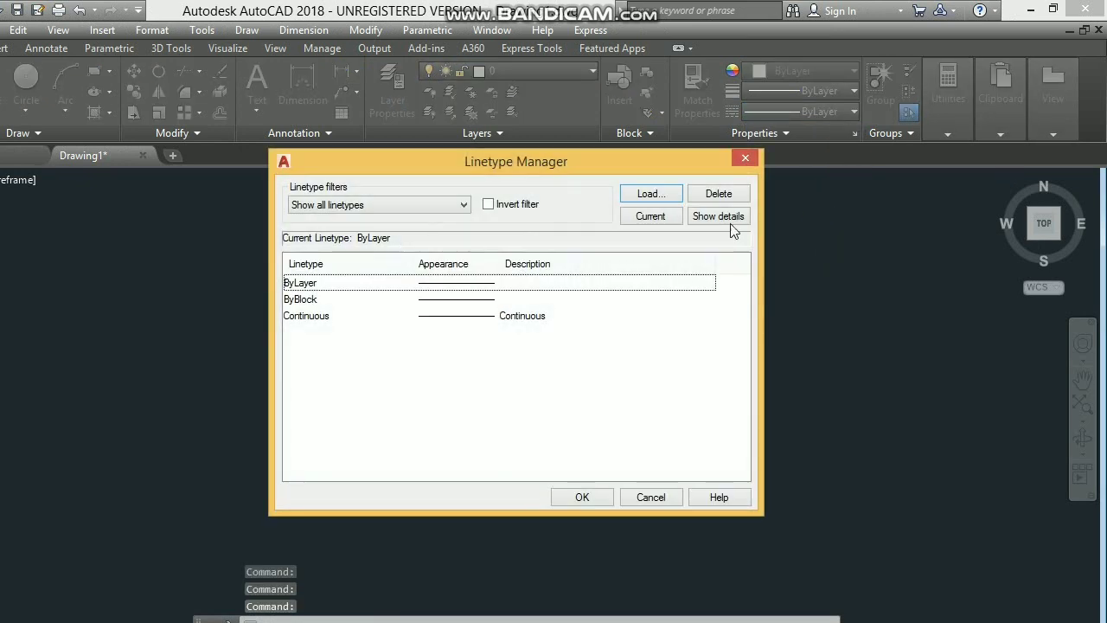
left_click(650, 197)
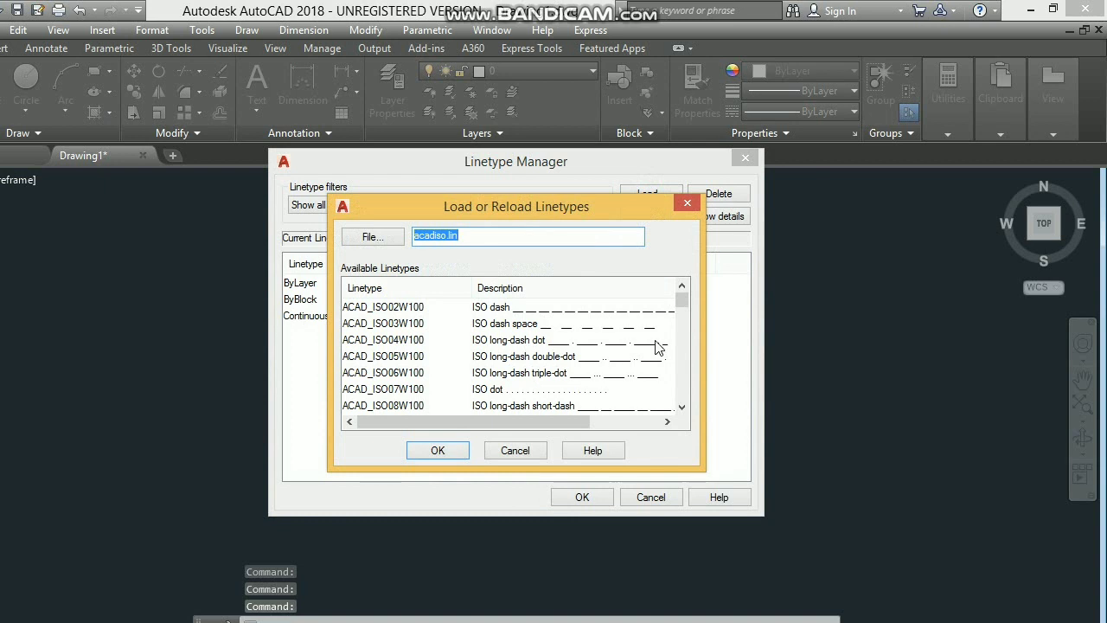
left_click(683, 412)
left_click(683, 413)
left_click(683, 413)
left_click(683, 413)
left_click(683, 413)
left_click(684, 413)
left_click(684, 413)
left_click(683, 413)
left_click(683, 413)
left_click(683, 413)
left_click(684, 413)
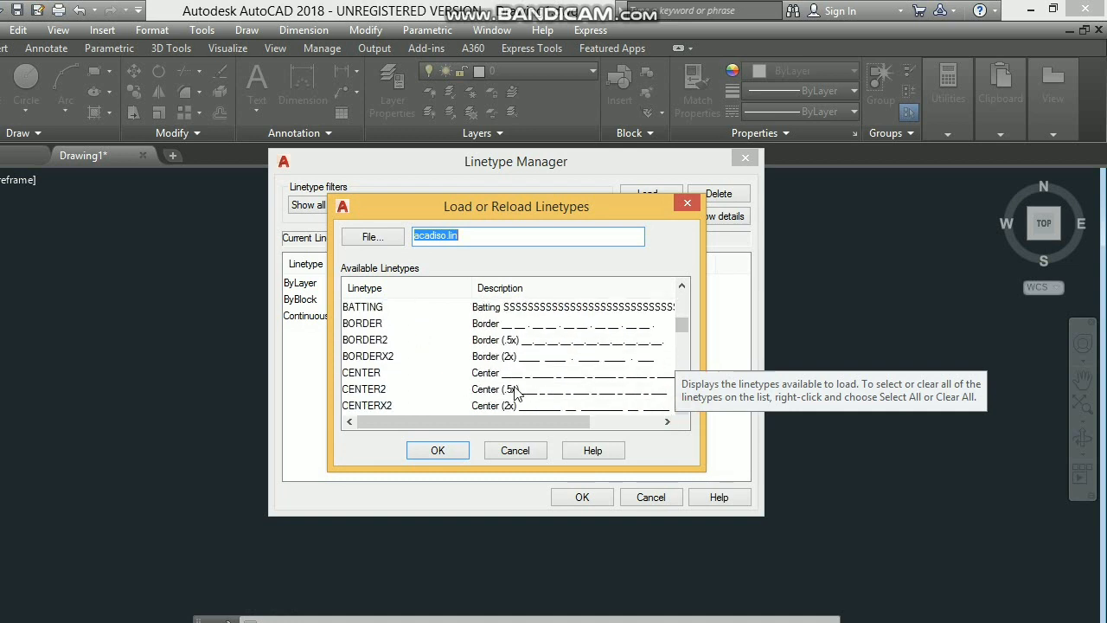
left_click(369, 374)
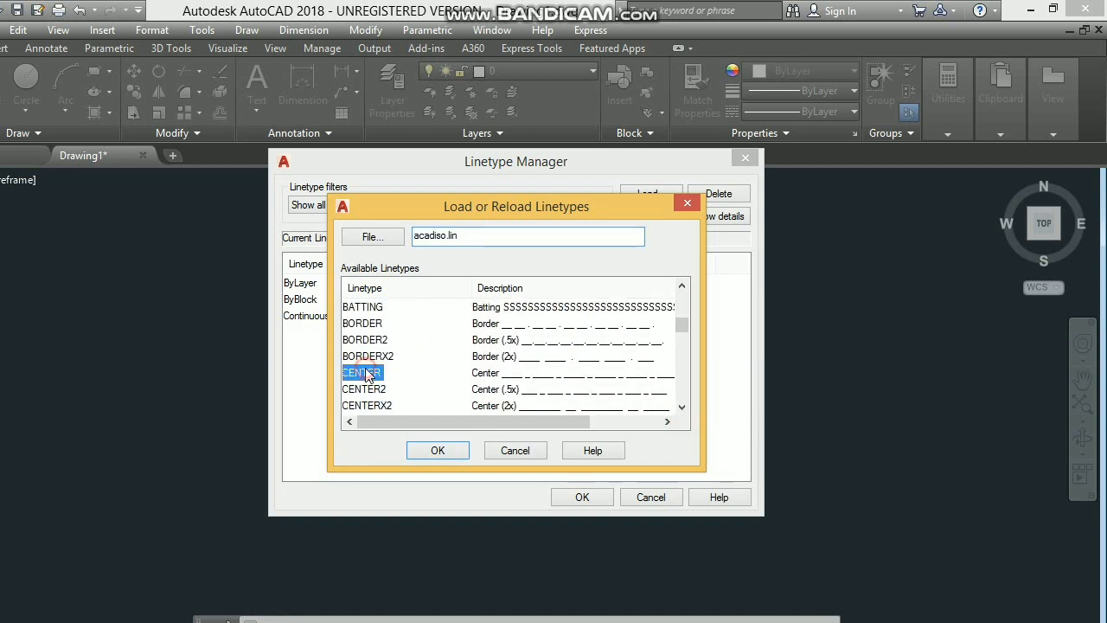
left_click(437, 450)
left_click(302, 318)
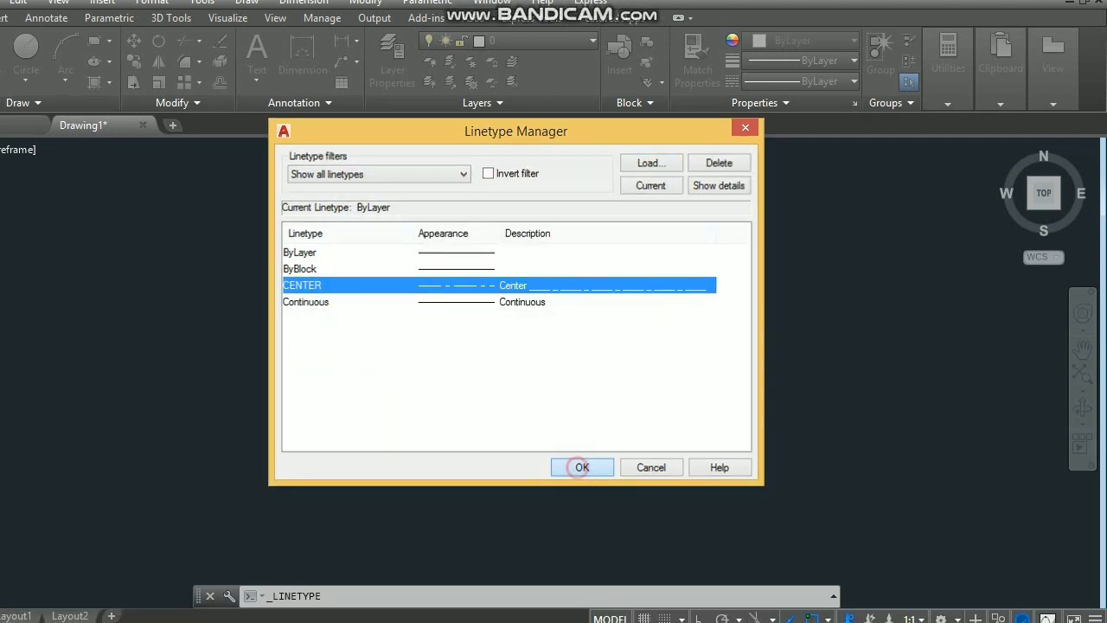
left_click(582, 496)
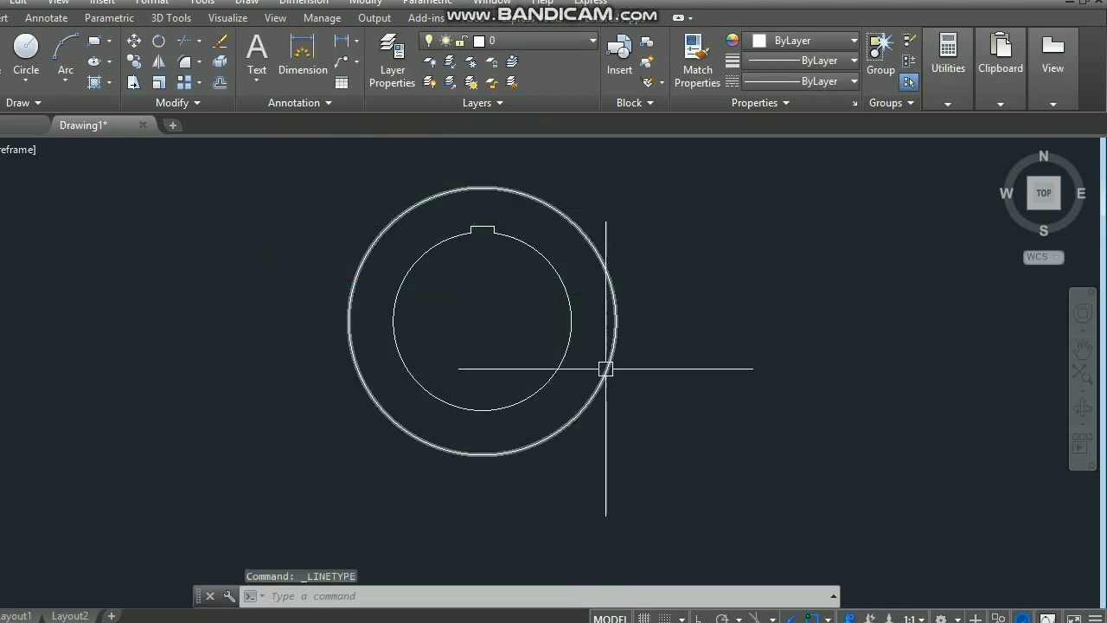
- Give the 90 circle the CENTER linetype
left_click(611, 296)
left_click(846, 118)
left_click(832, 172)
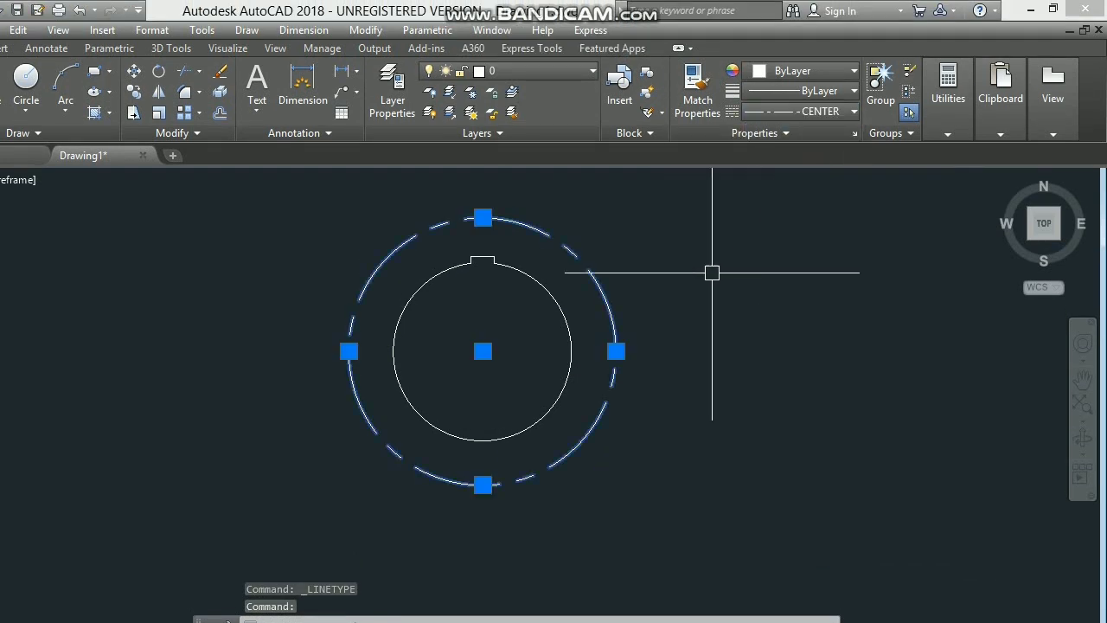
- Draw a radius-5 circle centred on the dashed 90 circle's top quadrant
scroll(704, 331, "down", 2)
type("c")
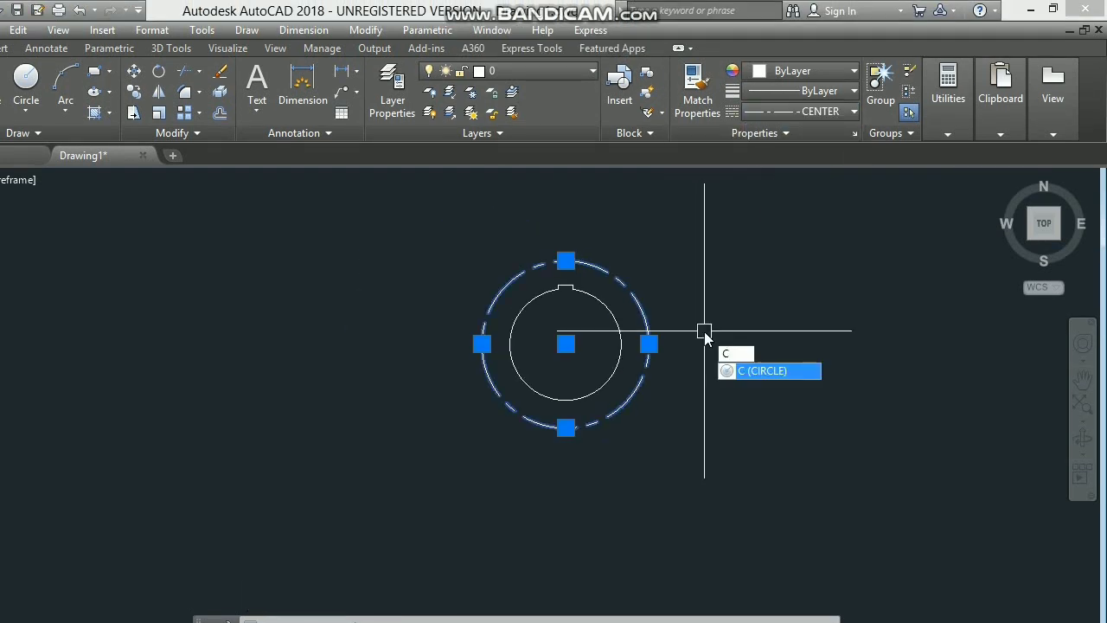
key("Return")
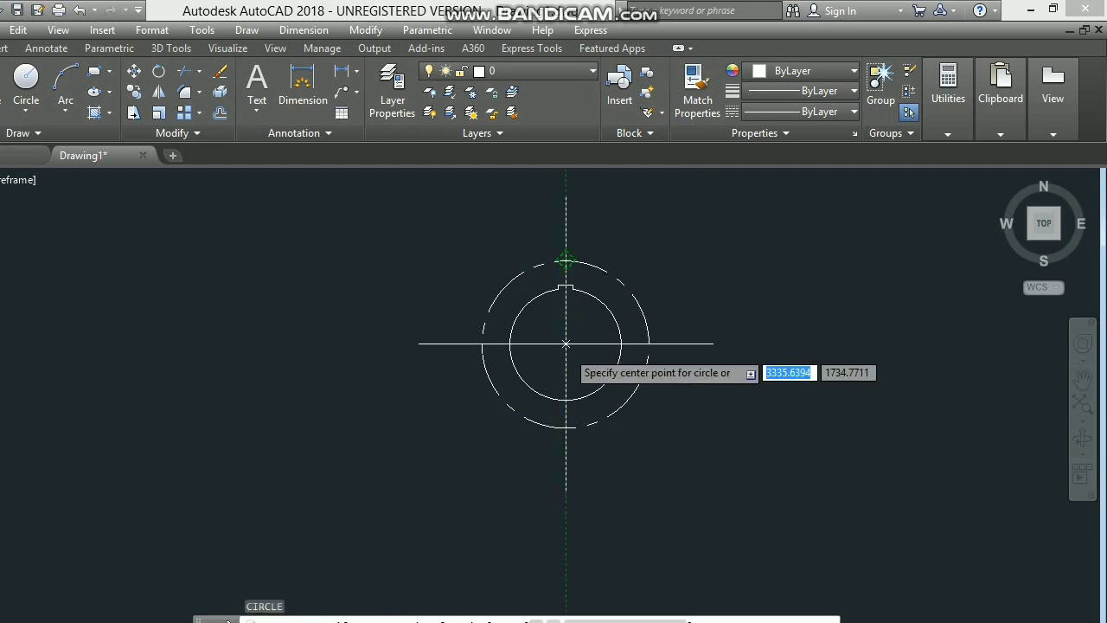
left_click(566, 259)
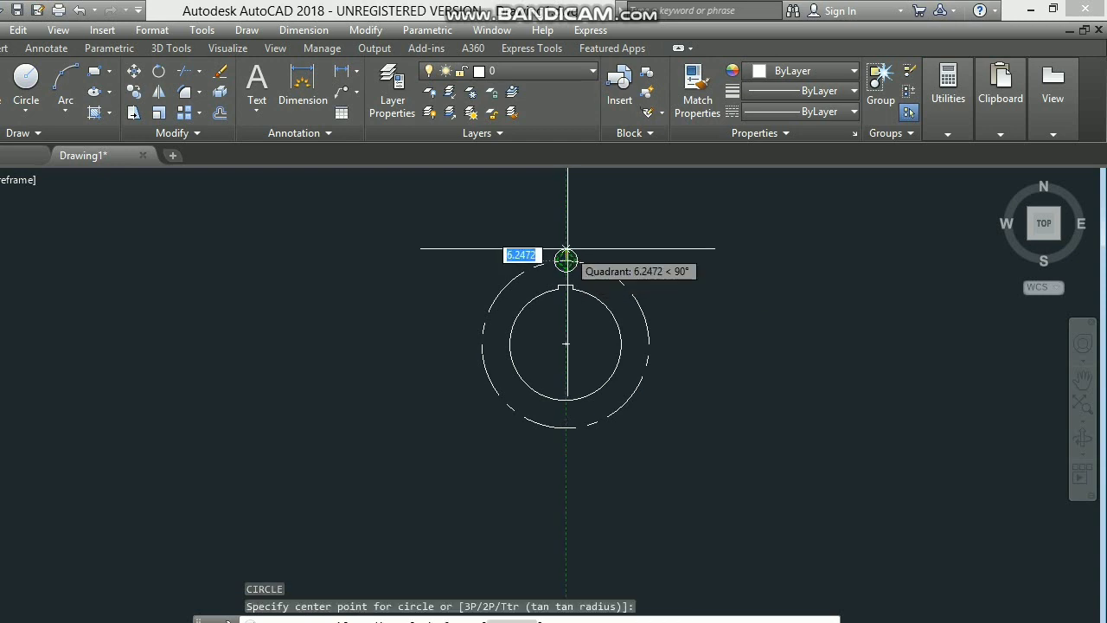
type("5")
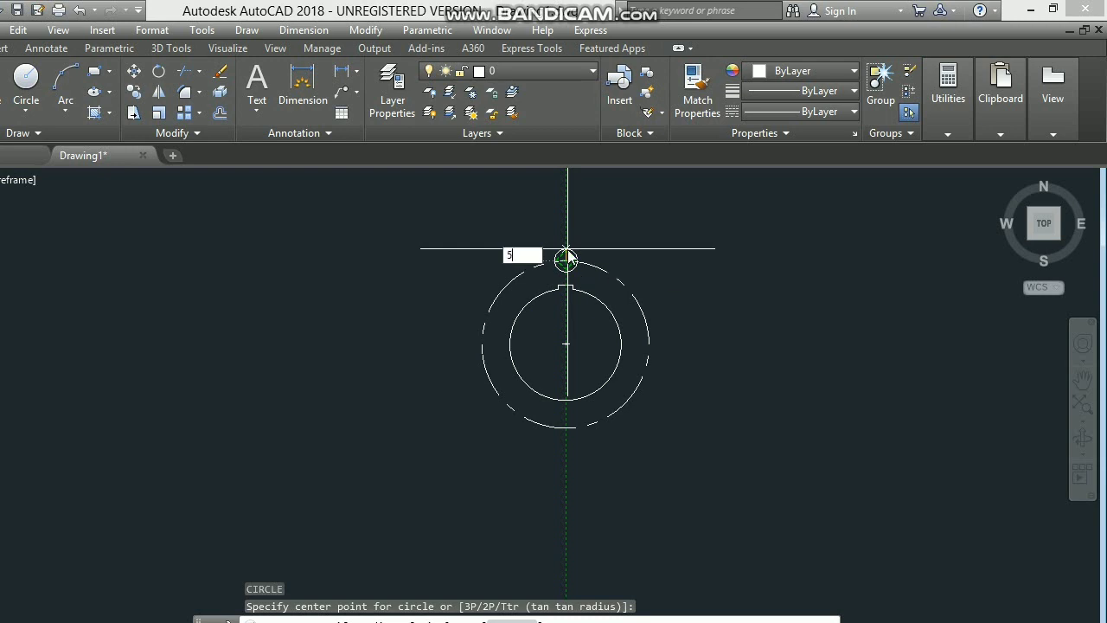
key("Return")
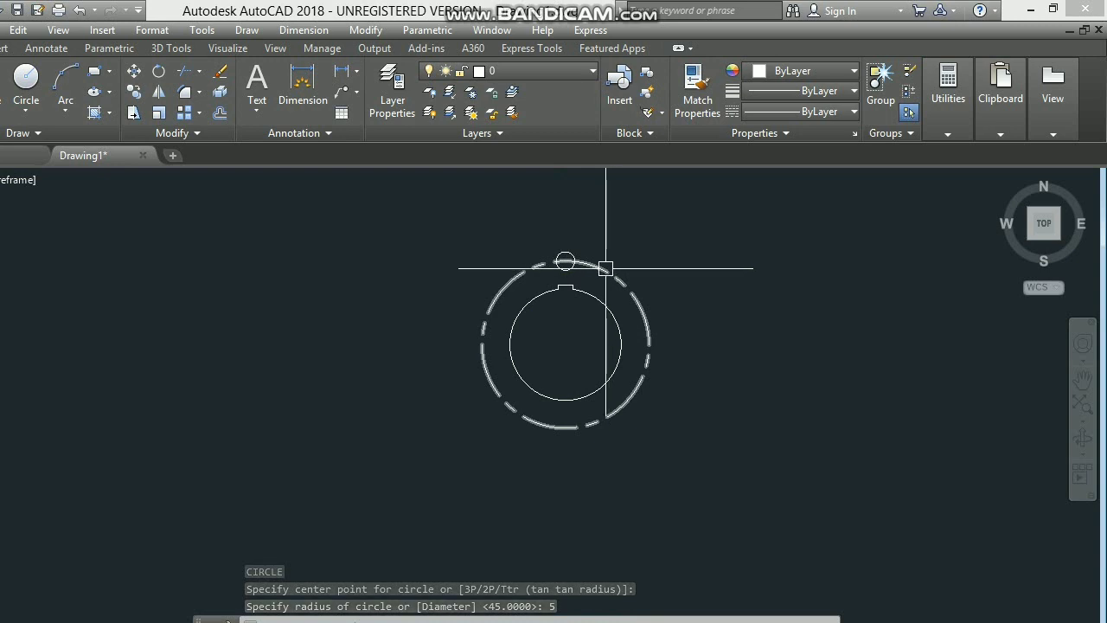
left_click(608, 270)
- Make the dashed 90 circle red
left_click(845, 73)
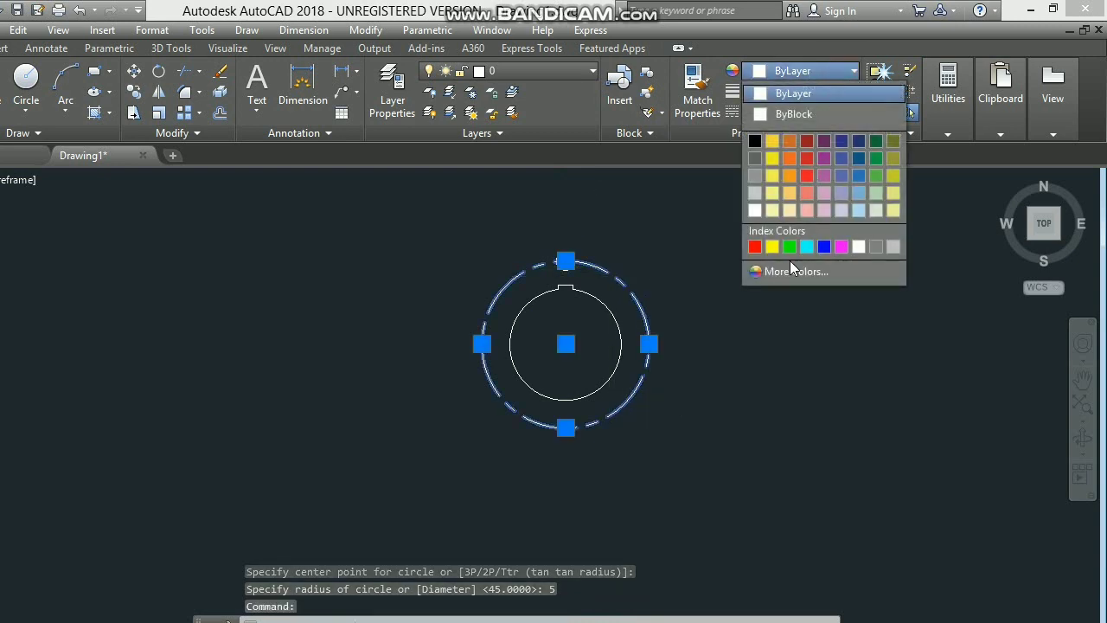
left_click(754, 249)
left_click(705, 239)
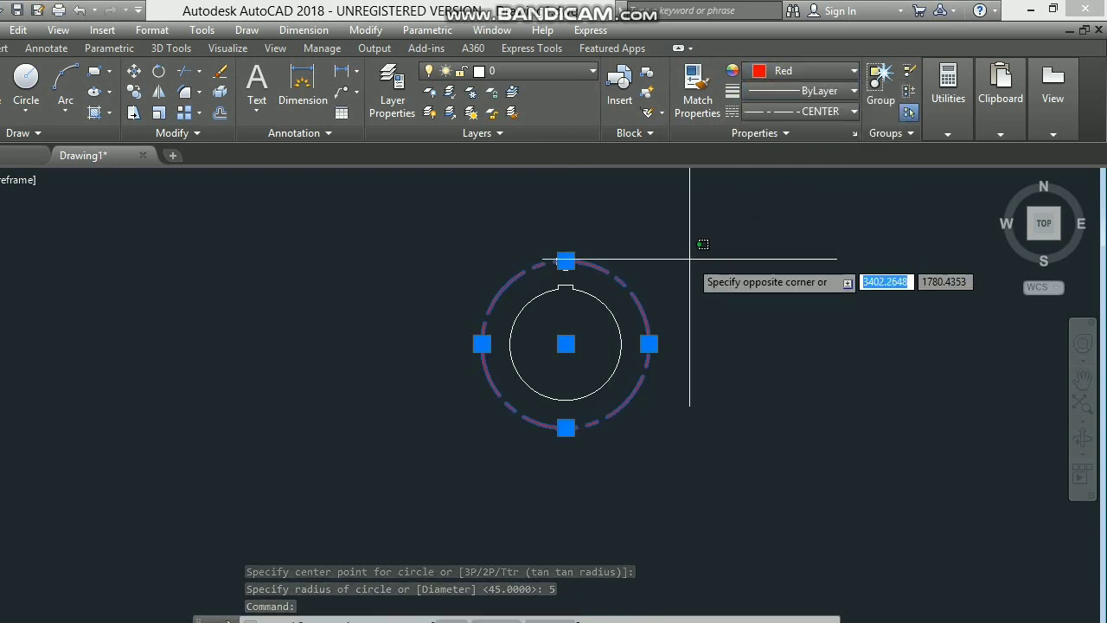
left_click(656, 260)
- Polar-array the radius-5 circle into 8 copies around the hub centre
left_click(578, 247)
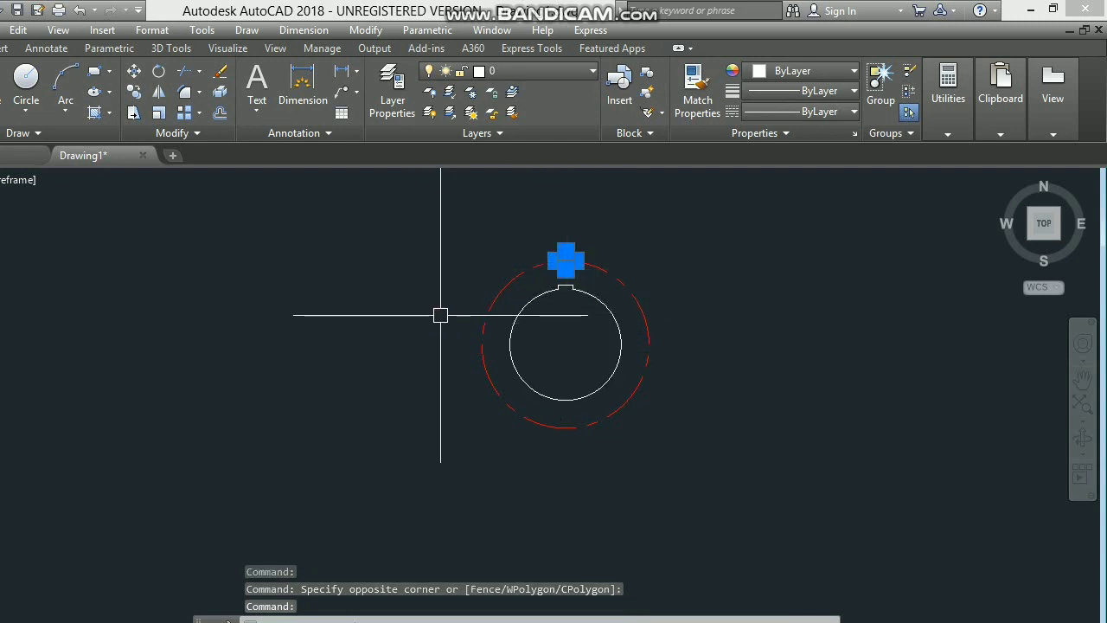
left_click(275, 116)
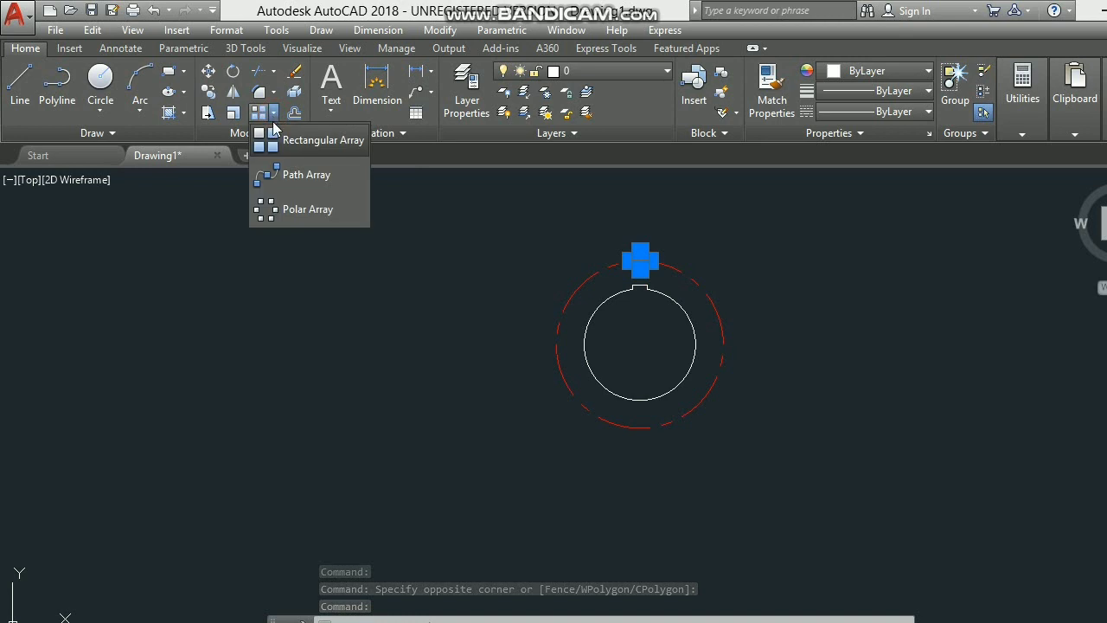
left_click(286, 208)
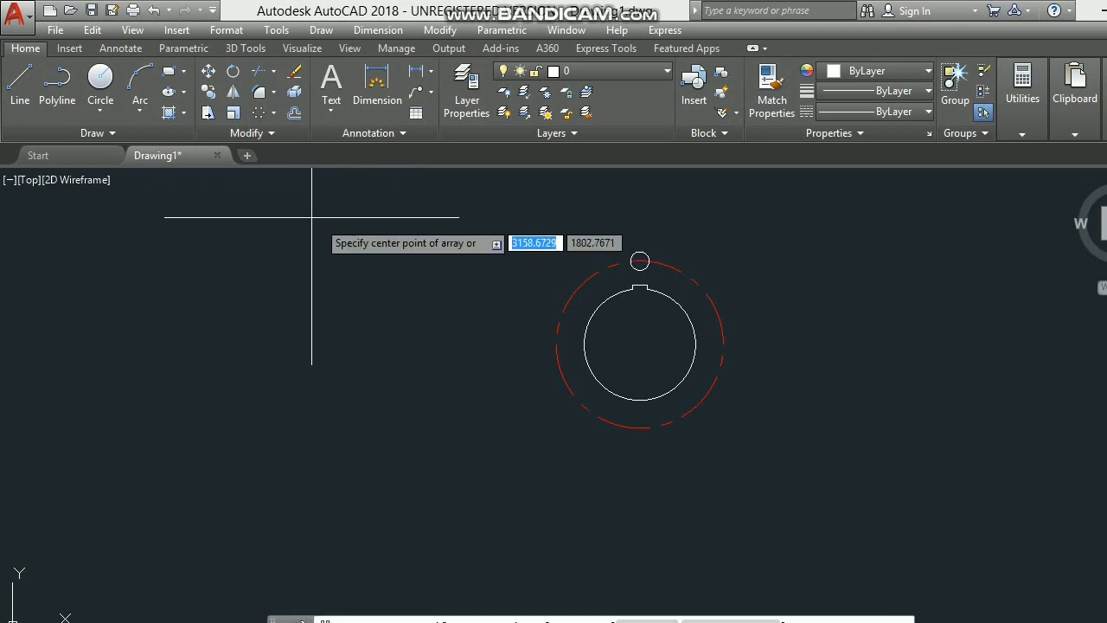
left_click(640, 344)
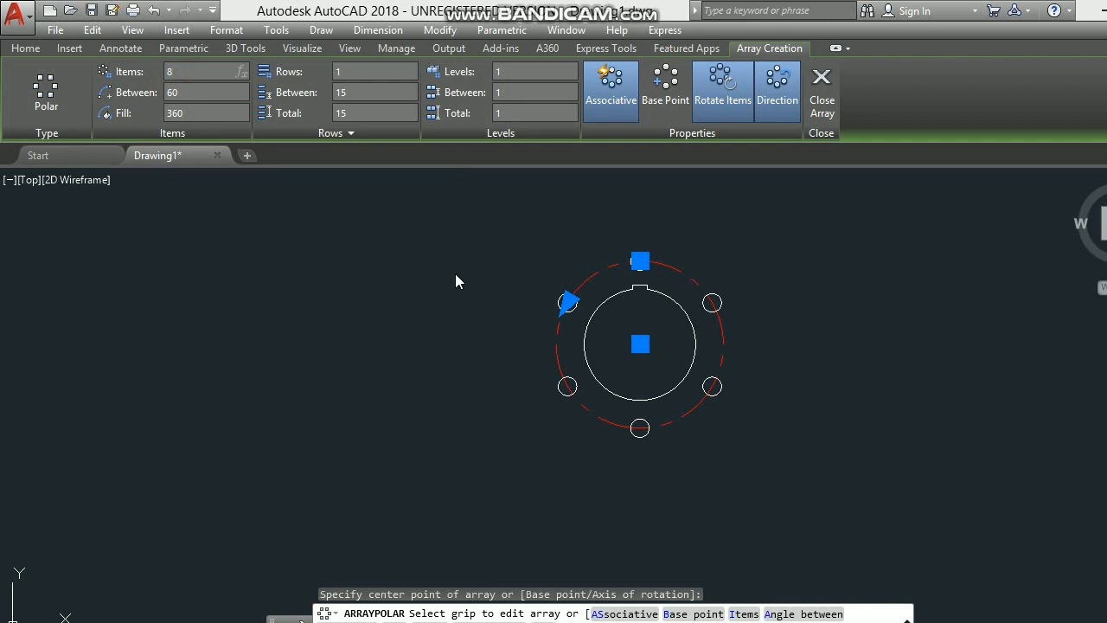
key("Return")
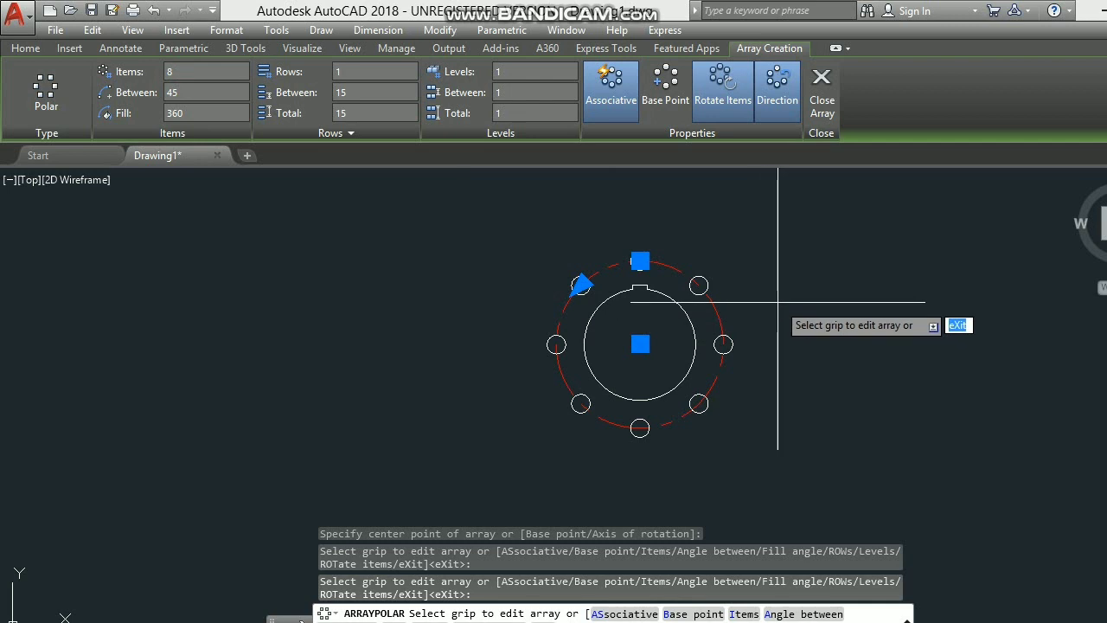
key("Return")
- Draw concentric circles of diameter 120 and radius 75 on the hub centre
type("c")
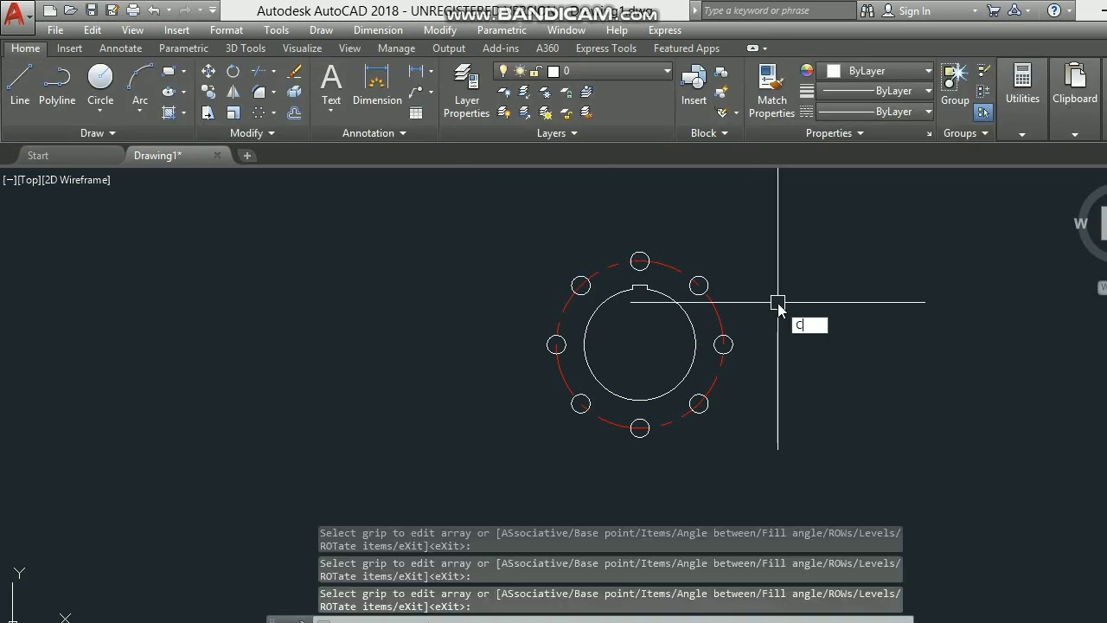
key("Return")
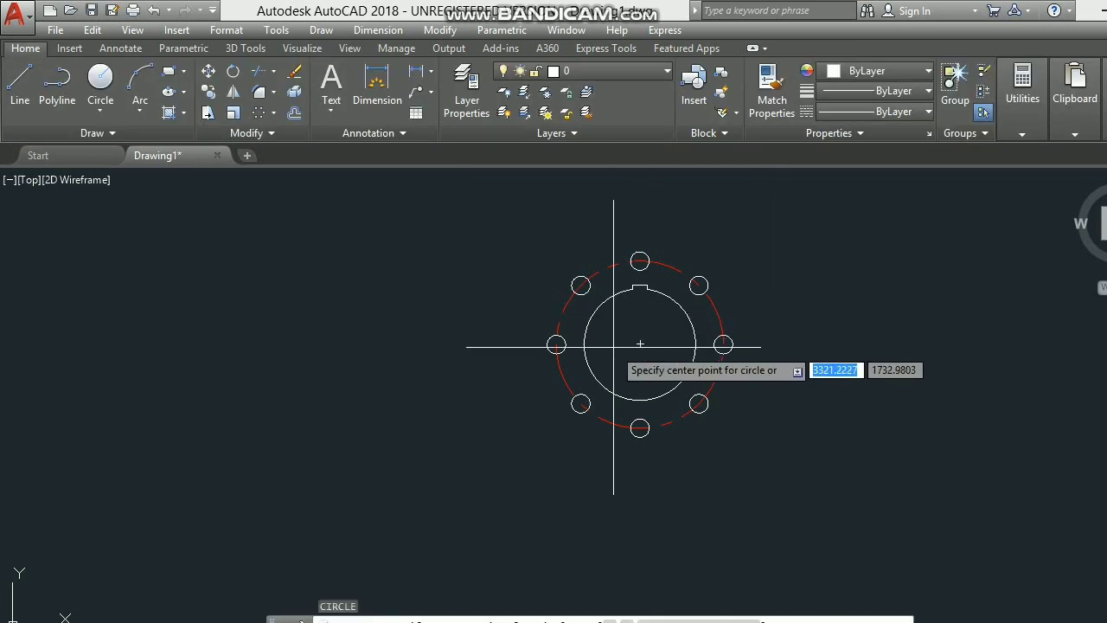
left_click(640, 344)
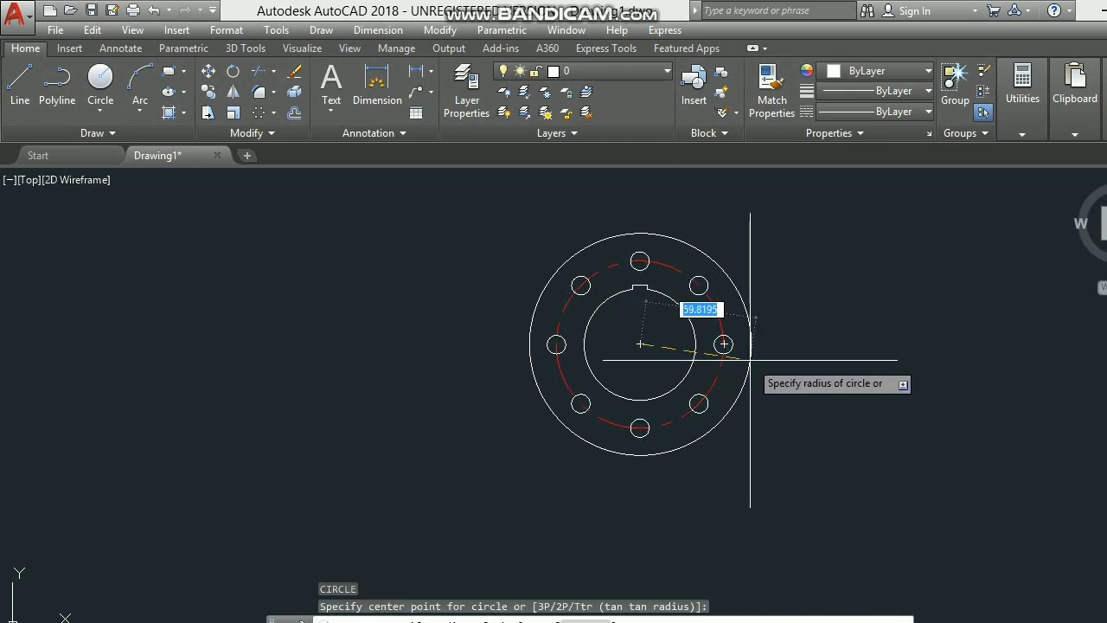
type("D")
key("Return")
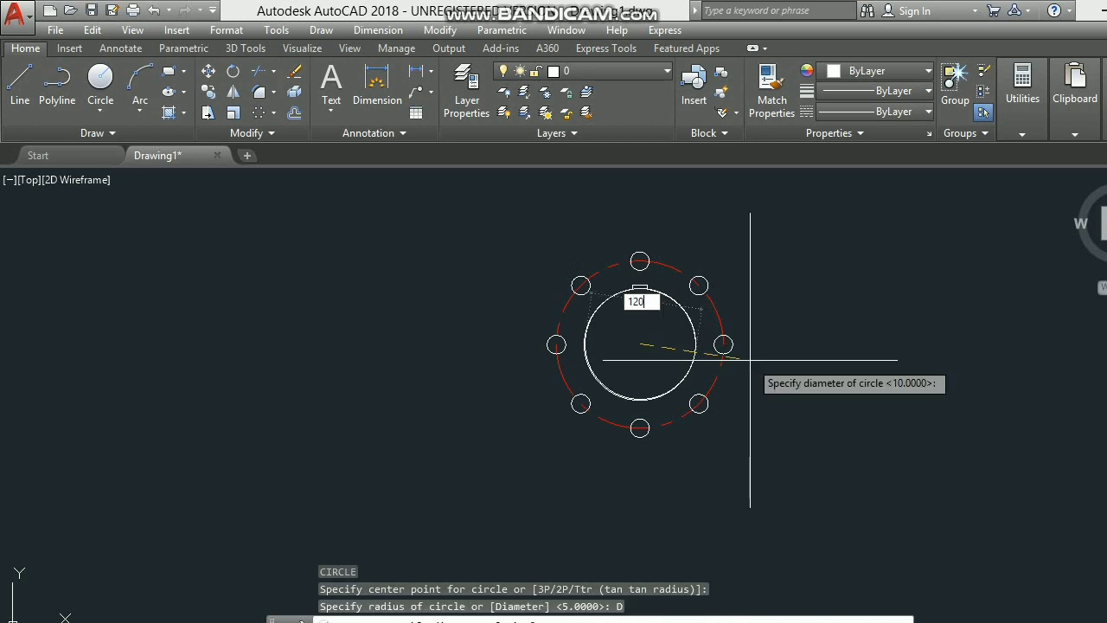
key("Return")
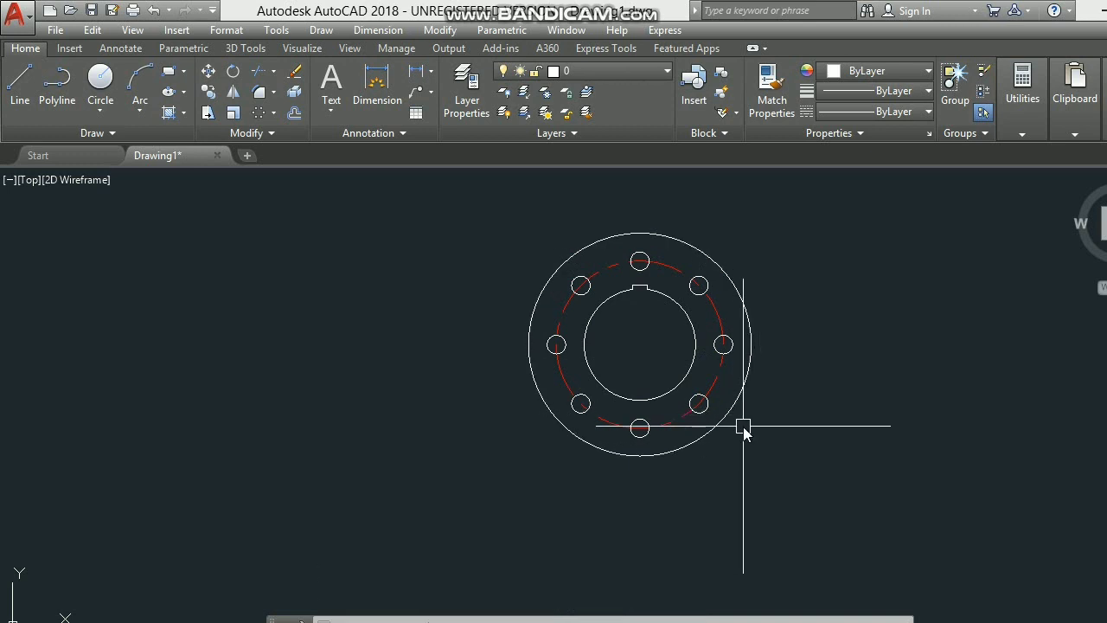
type("C")
key("Return")
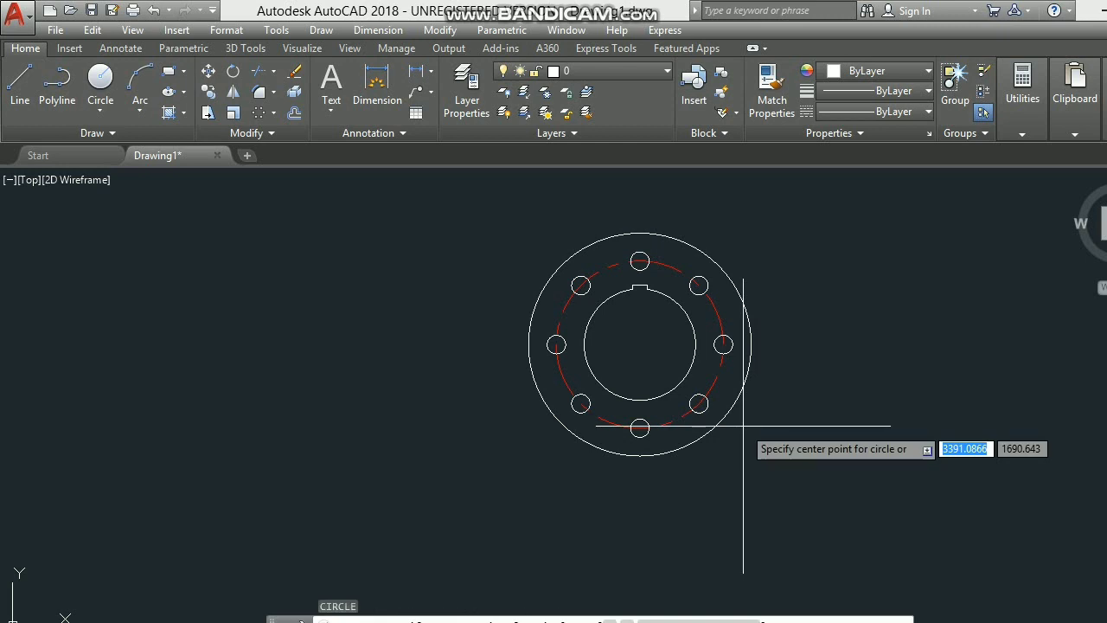
left_click(640, 343)
type("75")
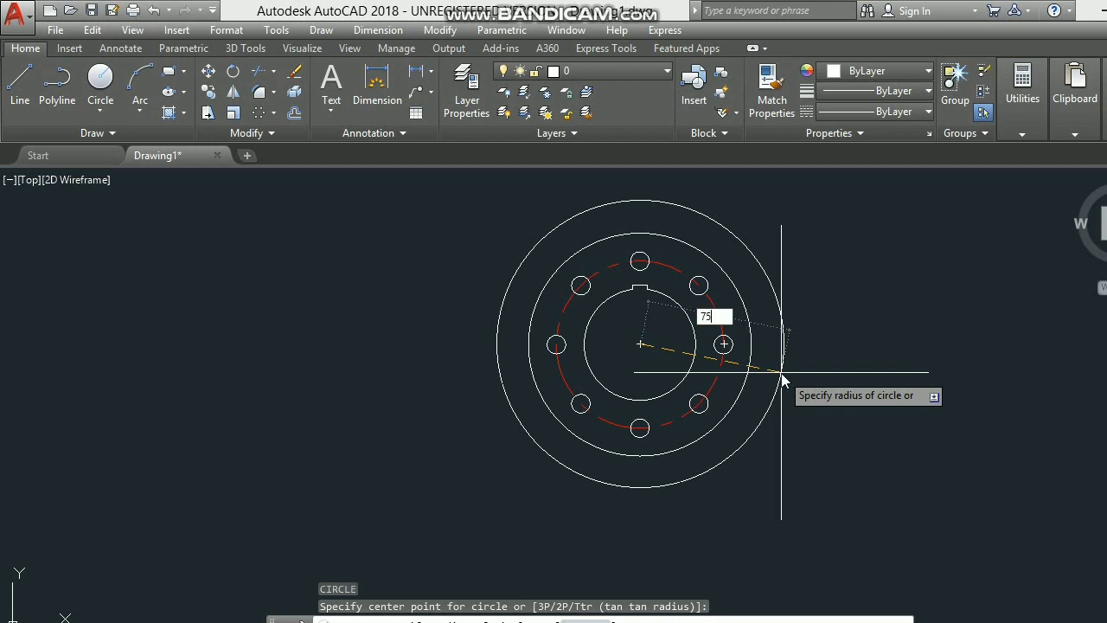
key("Return")
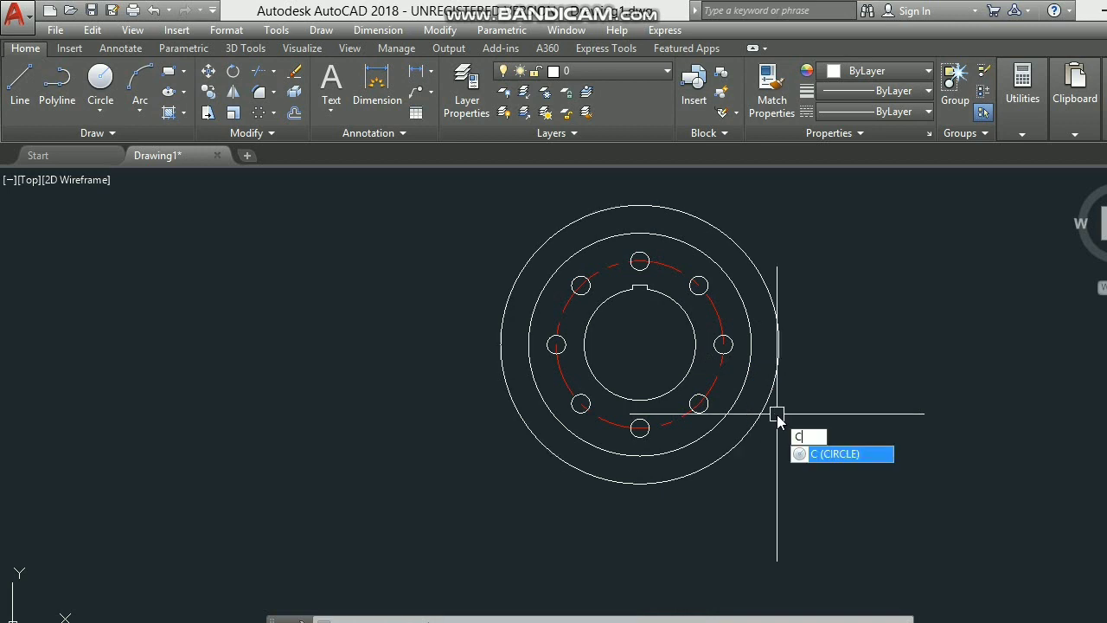
- Add the outer concentric circle of radius 130 and frame the drawing
key("Return")
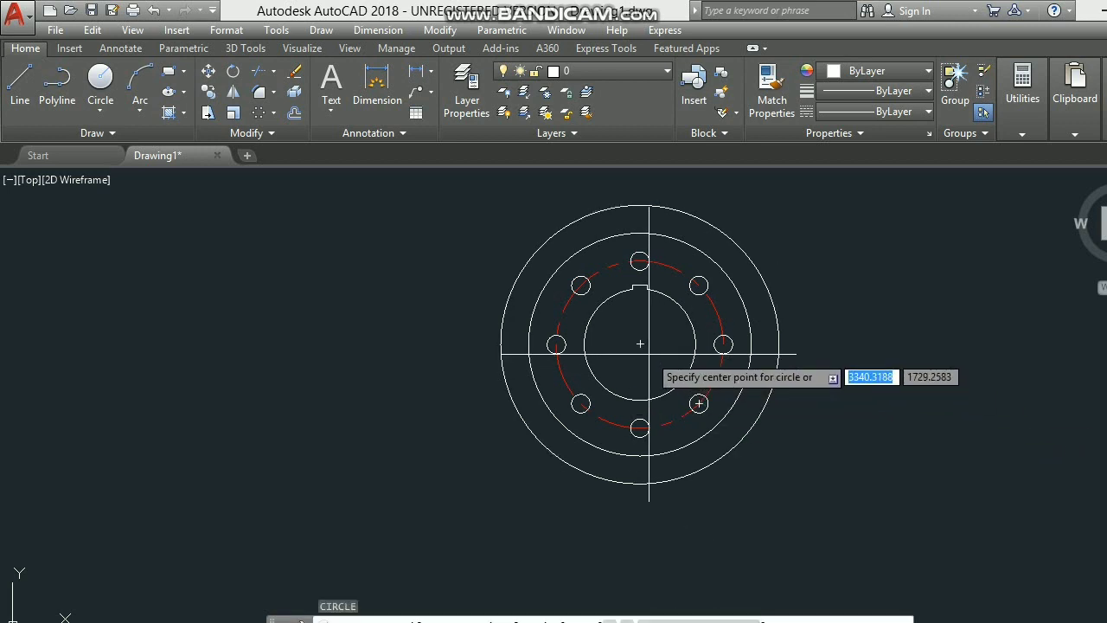
left_click(640, 344)
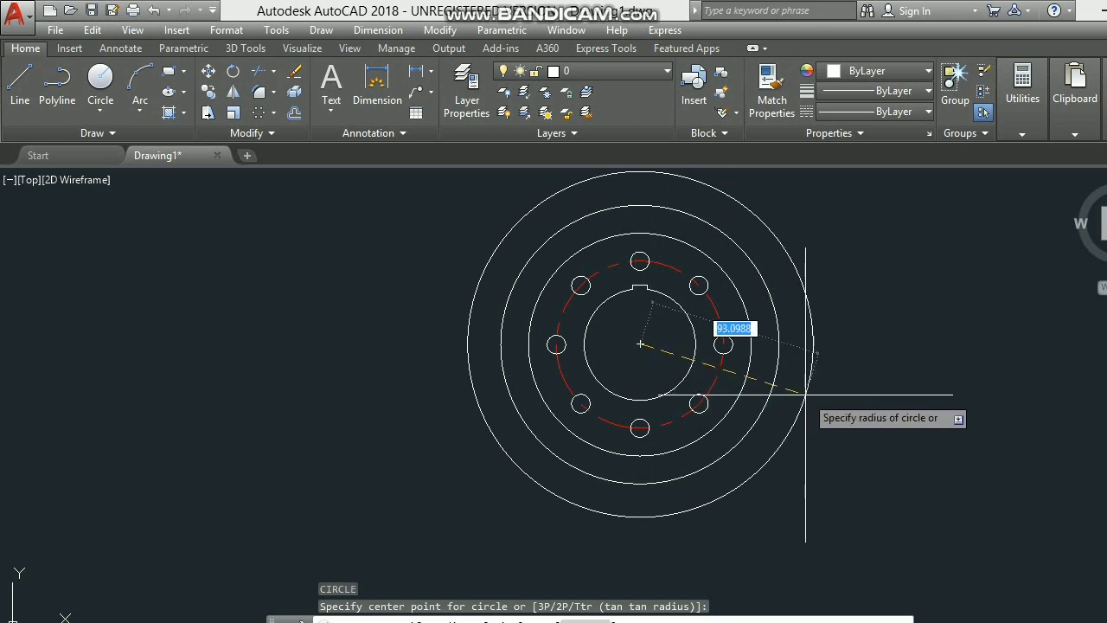
type("130")
key("Return")
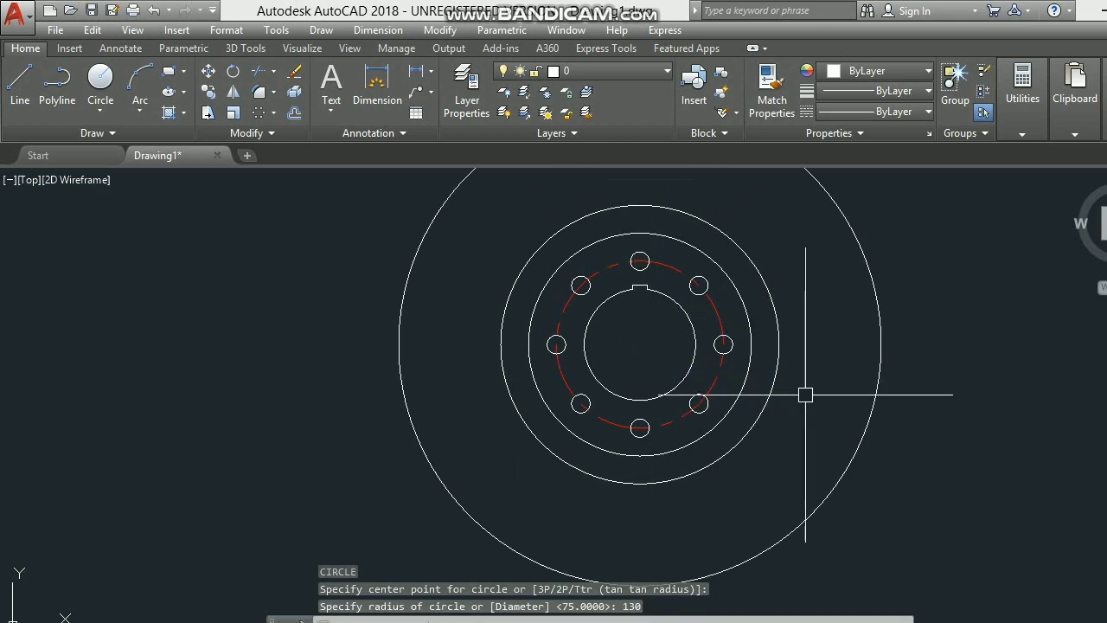
scroll(805, 395, "down", 1)
scroll(804, 394, "down", 1)
scroll(801, 393, "up", 1)
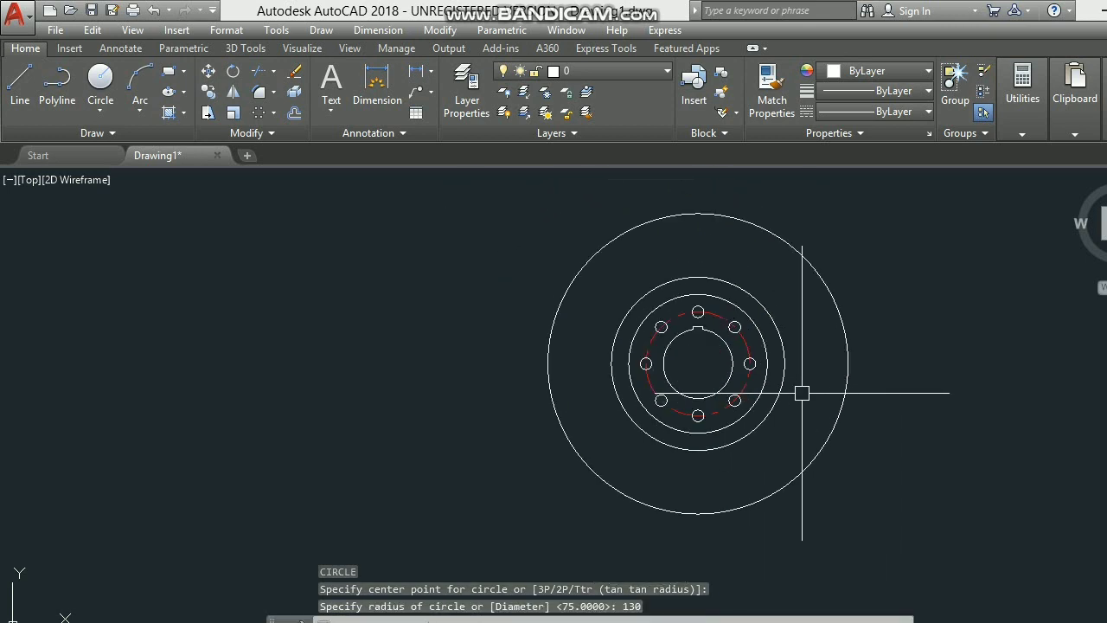
mouse_move(800, 394)
middle_mouse_down()
mouse_move(684, 392)
mouse_move(697, 392)
middle_mouse_up()
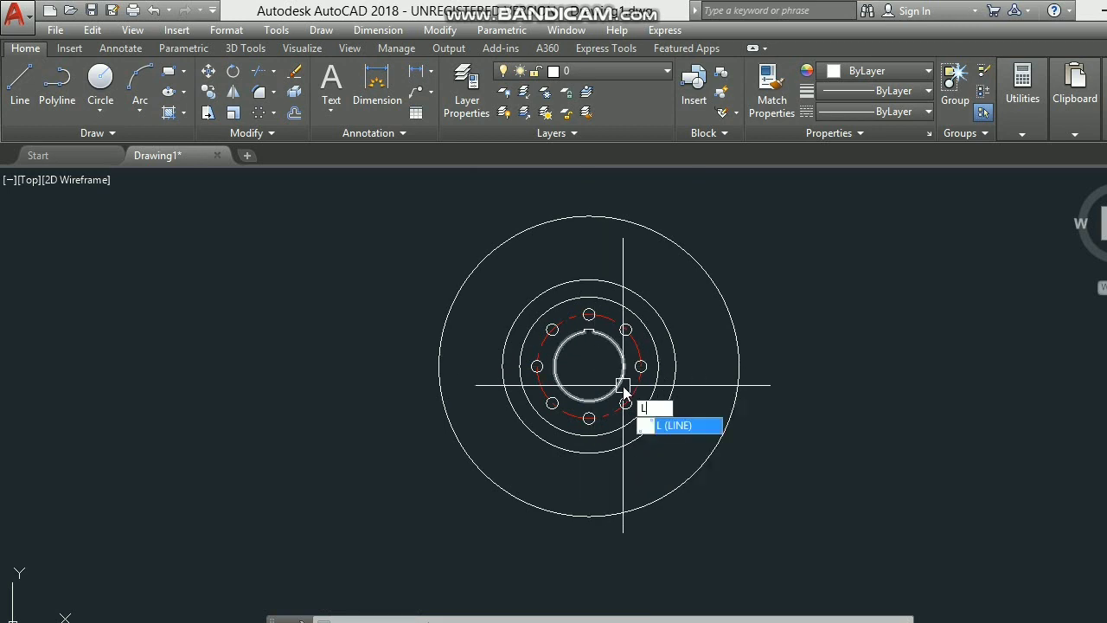
- Draw a radial line from the disc centre at about 15°, past the rim
key("Return")
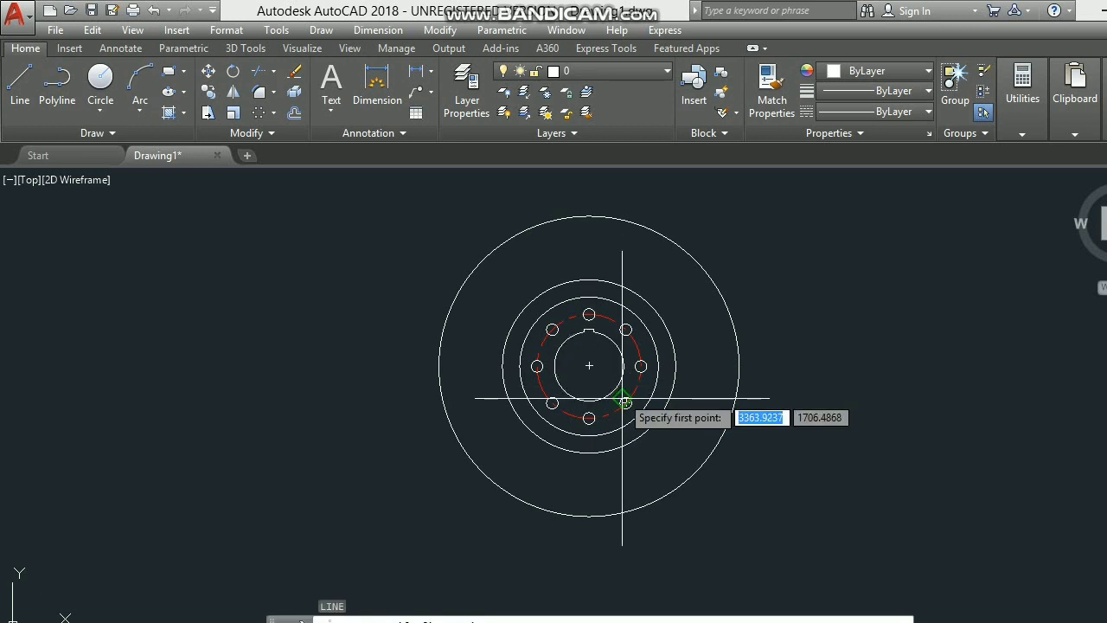
left_click(589, 365)
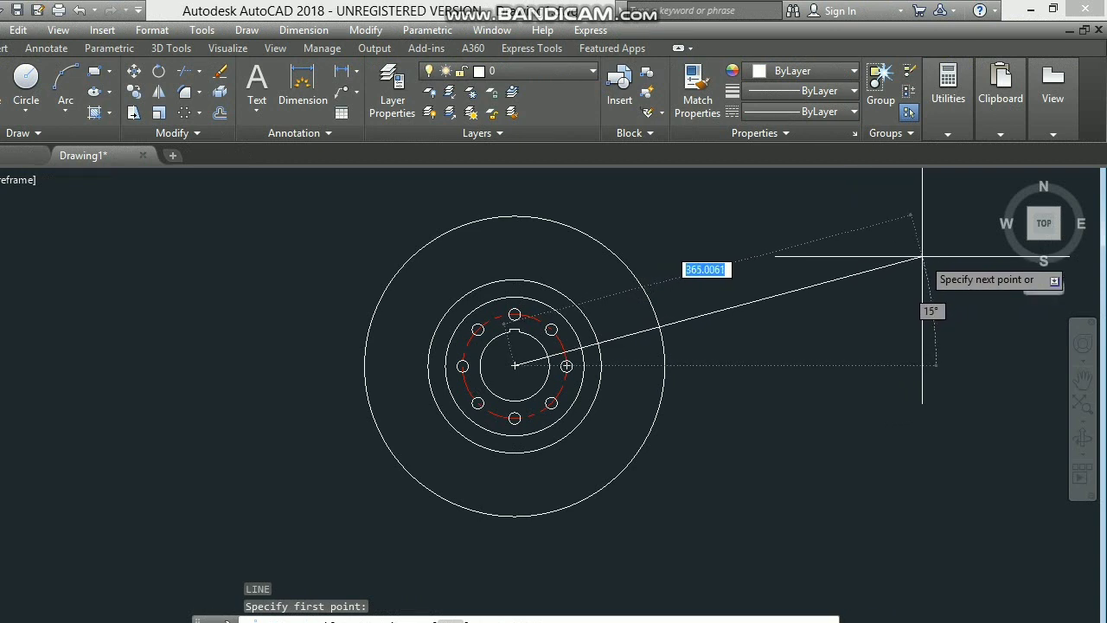
left_click(922, 257)
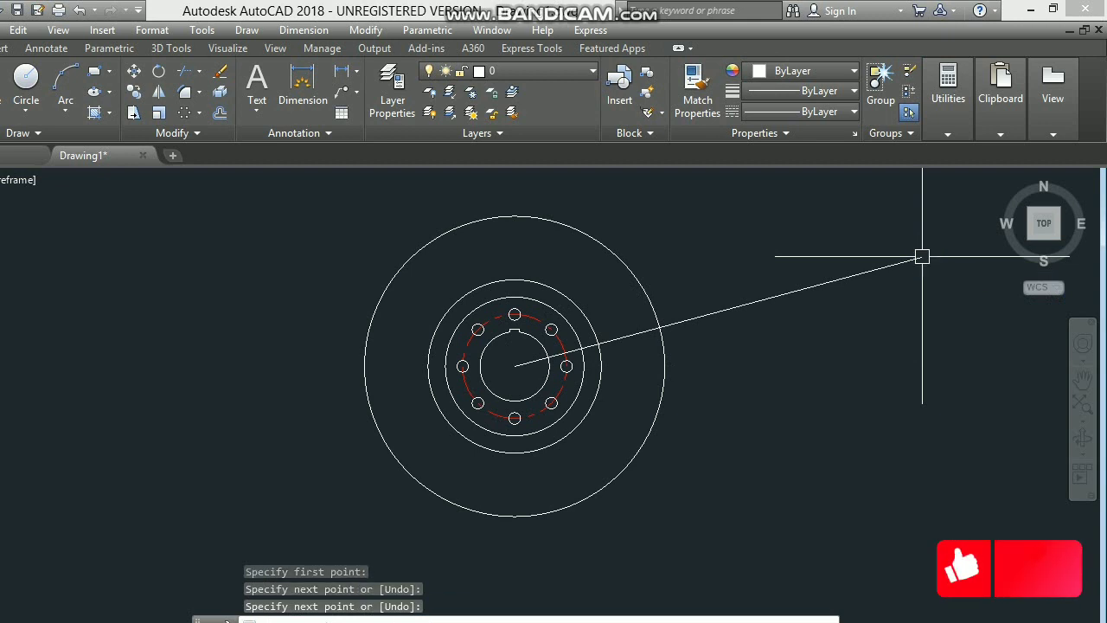
key("Return")
key("Return")
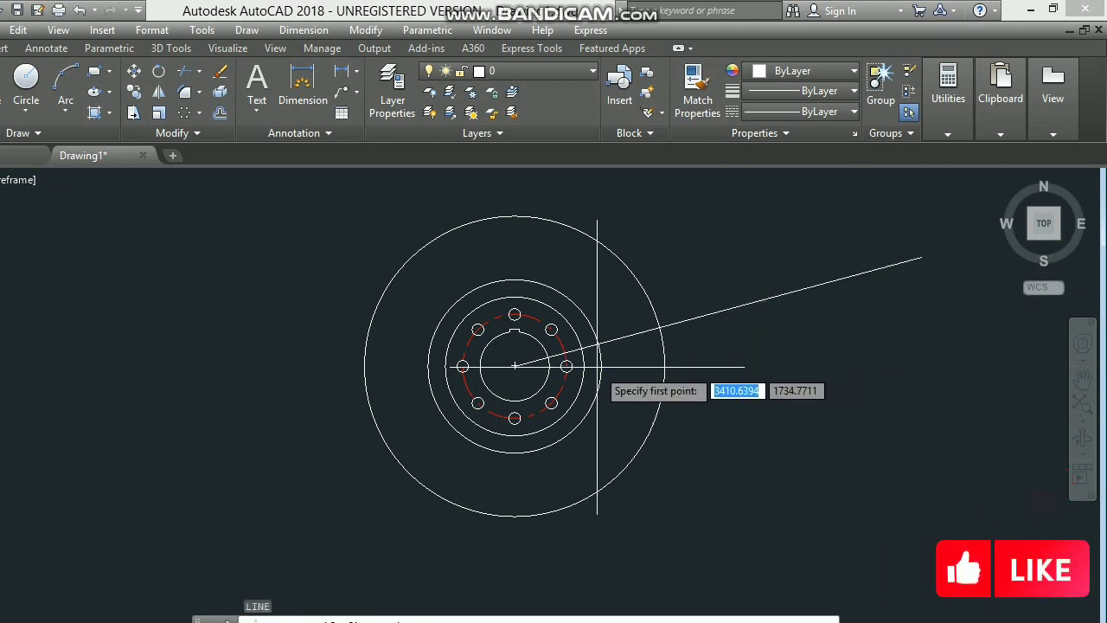
- Draw a second radial line from the centre at about 75°
left_click(515, 366)
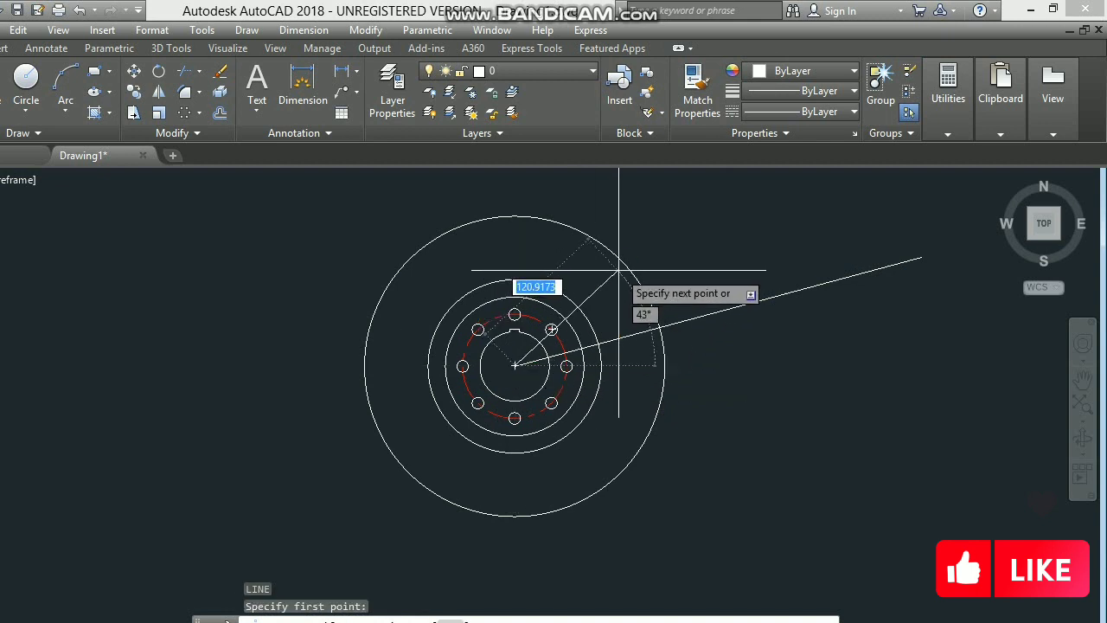
middle_click_drag(650, 222, 649, 344)
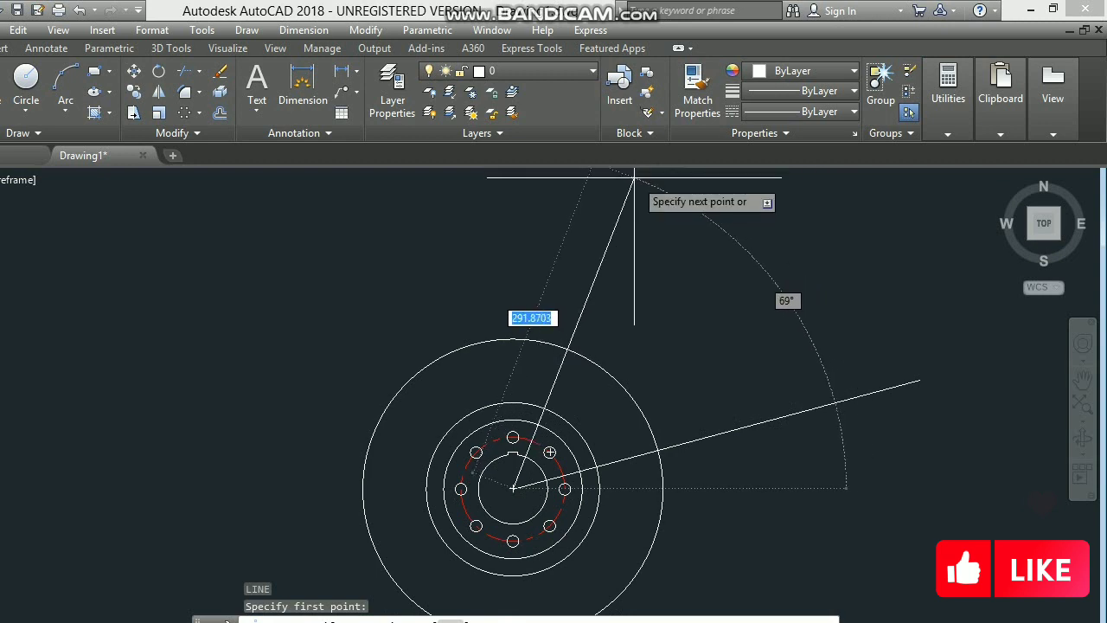
middle_click_drag(645, 205, 651, 254)
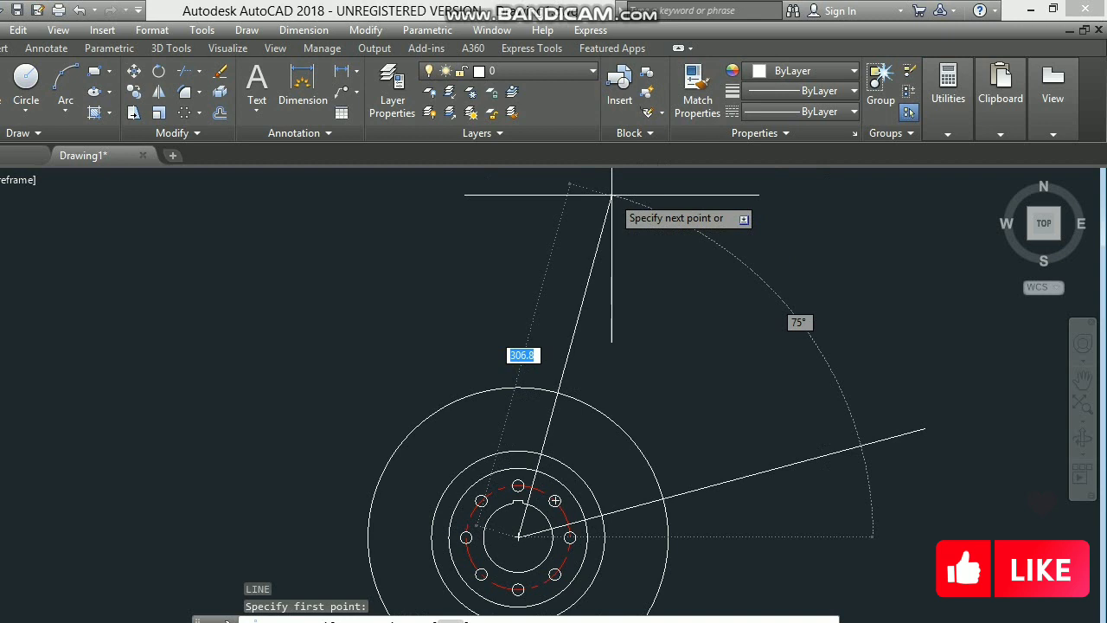
left_click(611, 194)
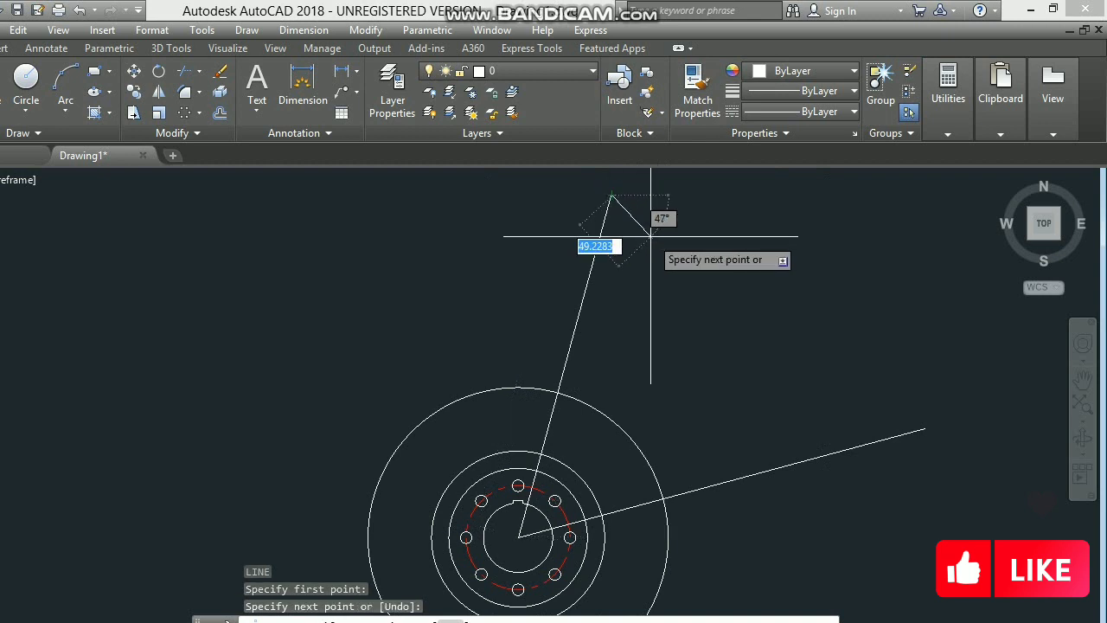
key("Return")
scroll(652, 238, "down", 2)
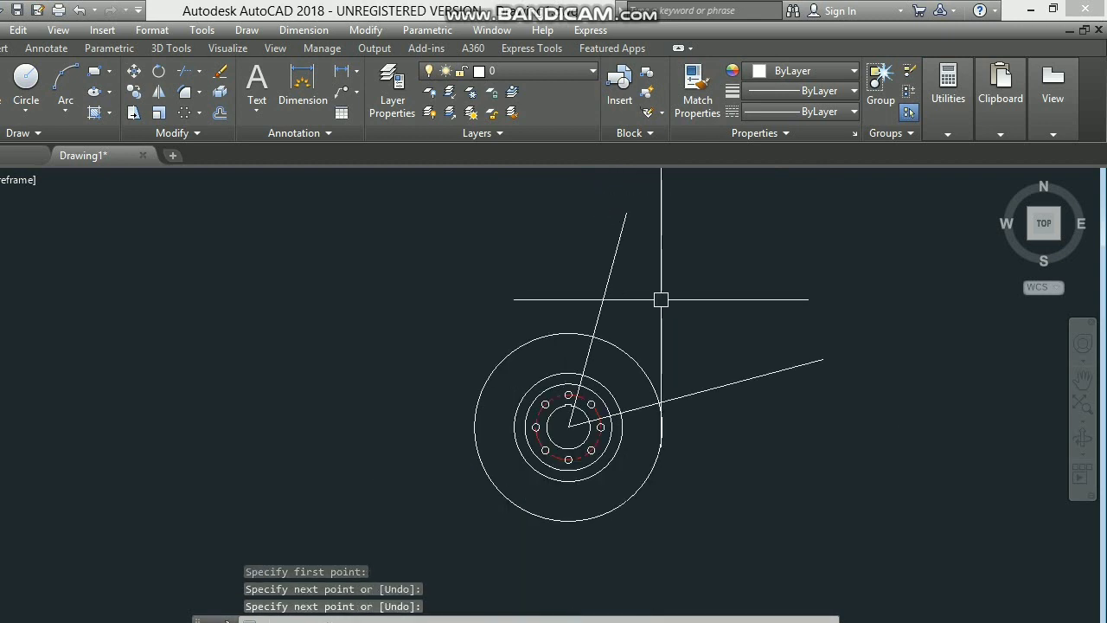
middle_click_drag(660, 310, 632, 268)
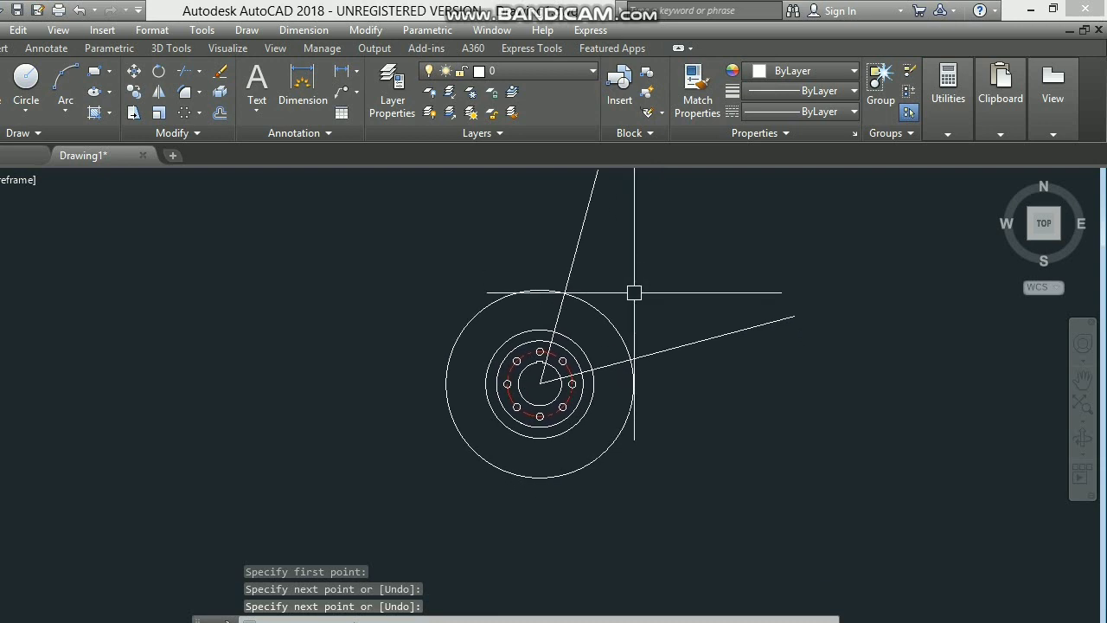
type("t")
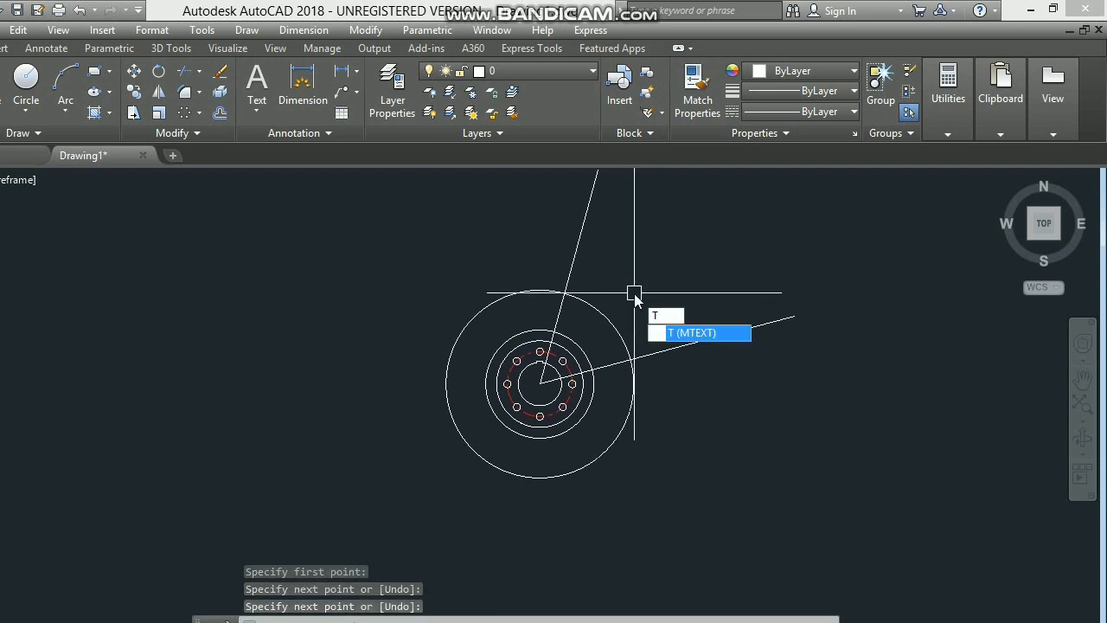
key("Return")
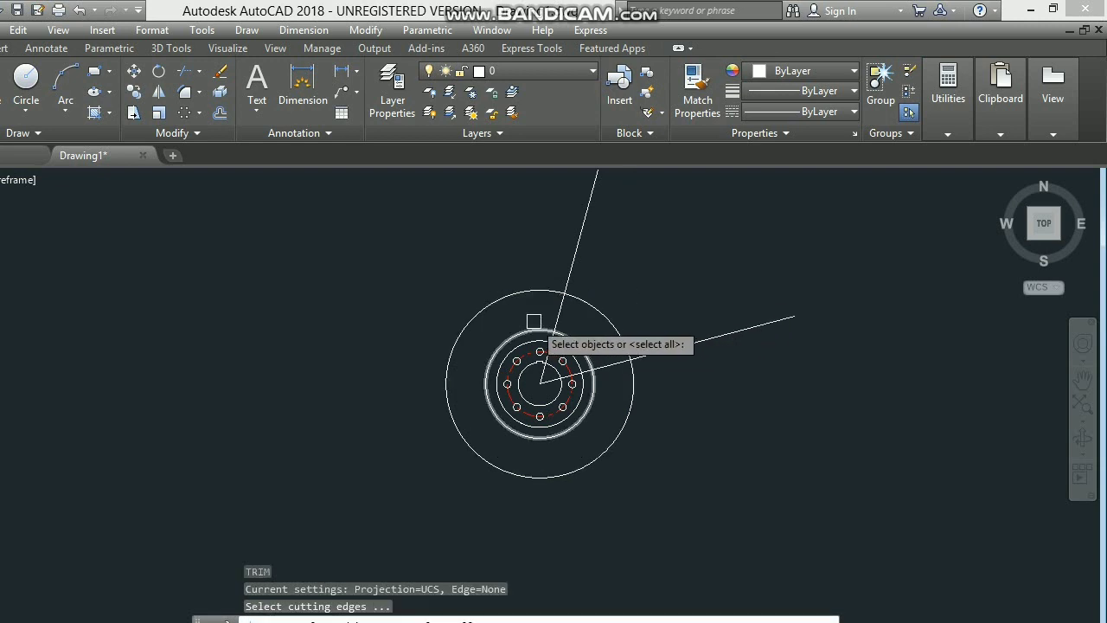
- Trim the outer and ring circles outside the wedge and both radial lines beyond the outer arc
key("Return")
left_click(511, 295)
scroll(618, 352, "up", 2)
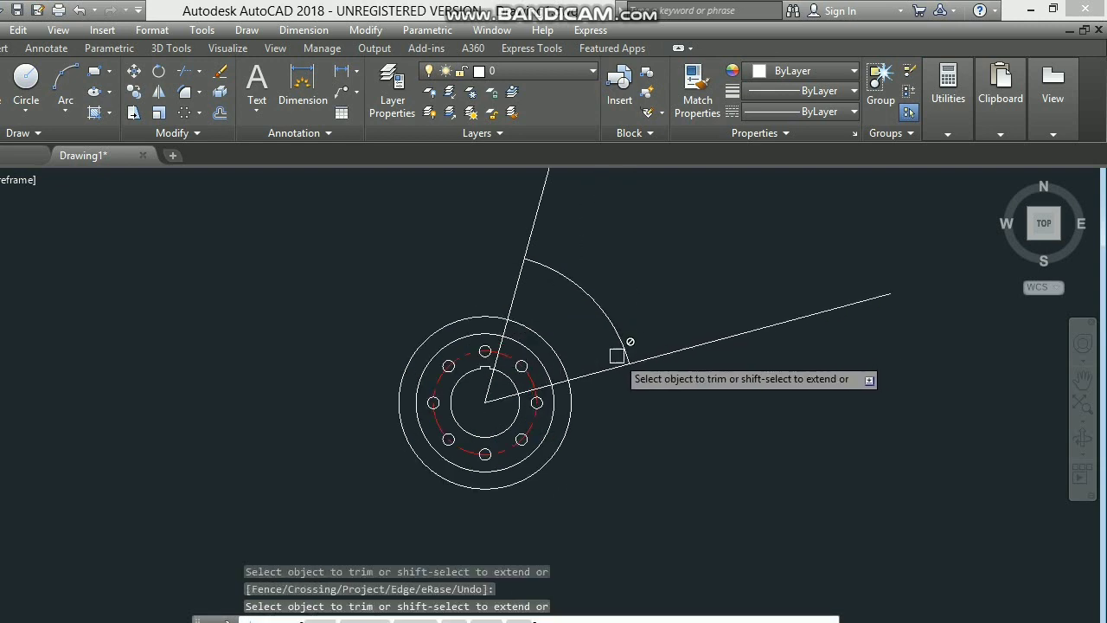
scroll(497, 329, "up", 4)
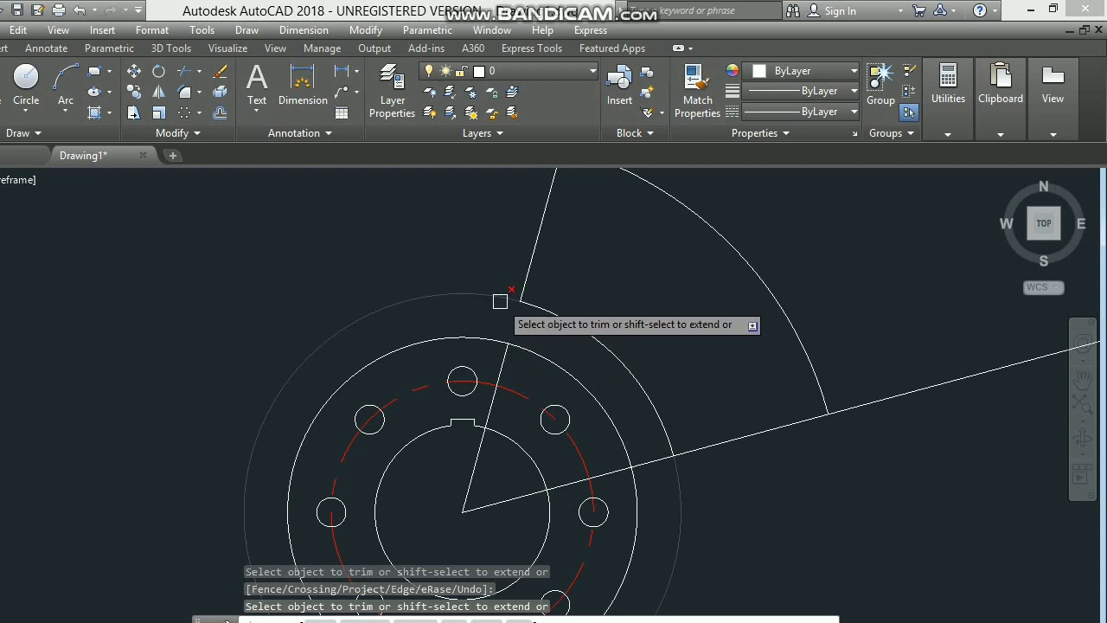
left_click(500, 301)
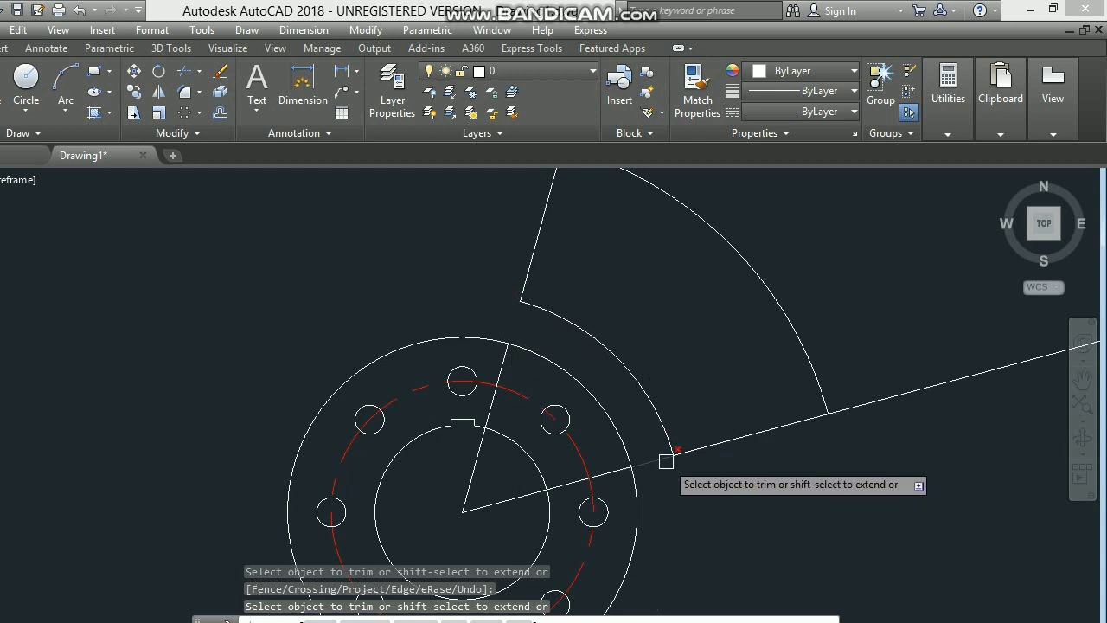
left_click(858, 406)
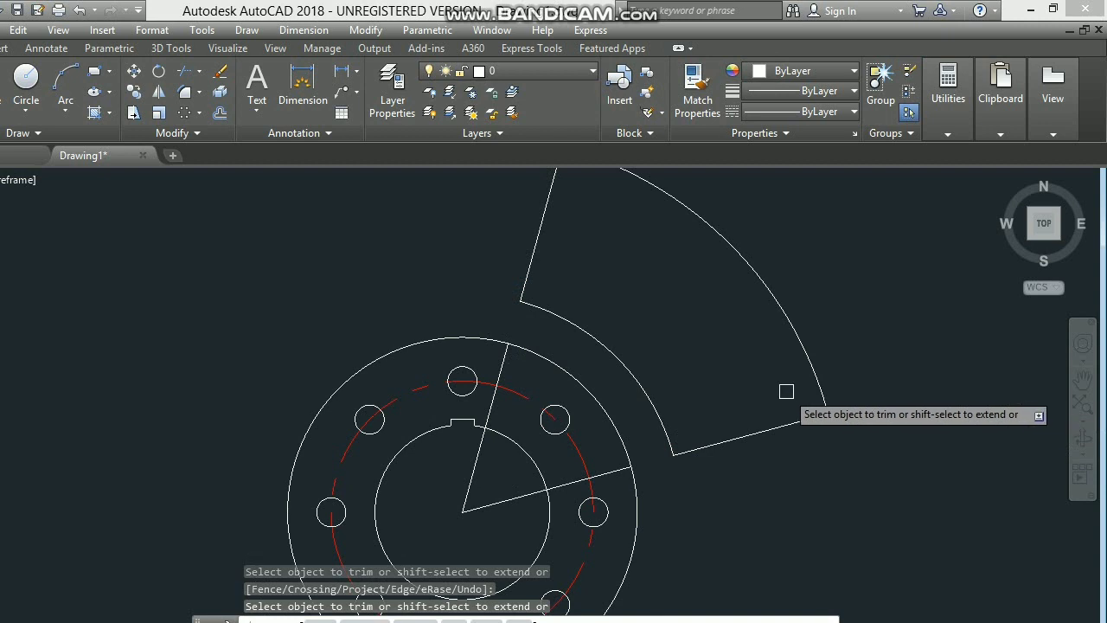
scroll(787, 388, "down", 2)
left_click(650, 216)
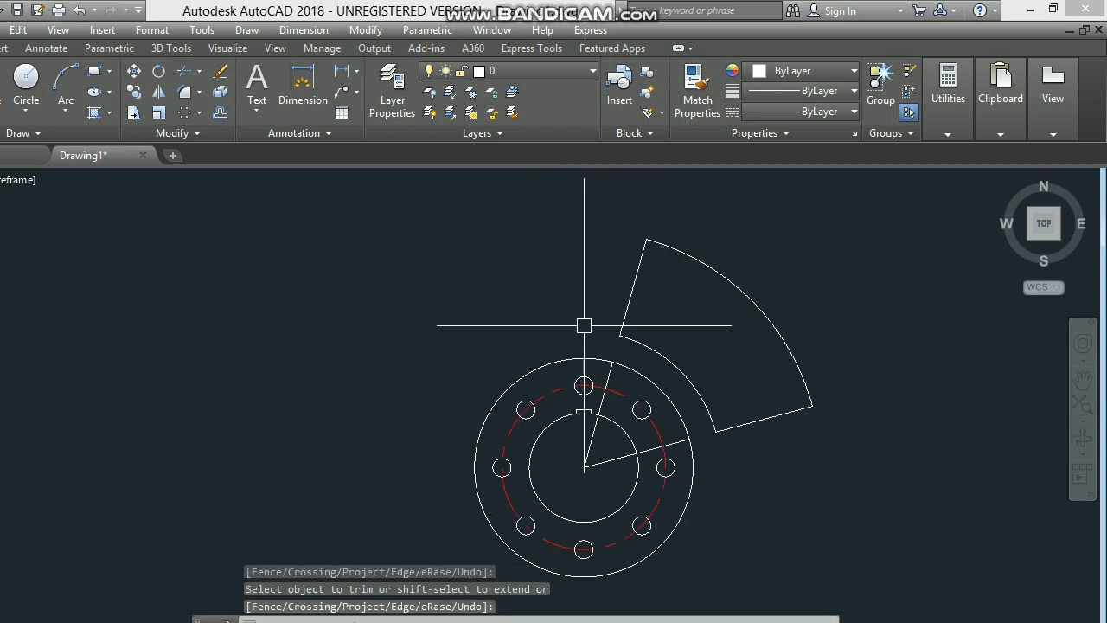
key("Escape")
- Fillet both corners between the outer arc and the radial lines with radius 25
type("f")
key("Return")
left_click(638, 273)
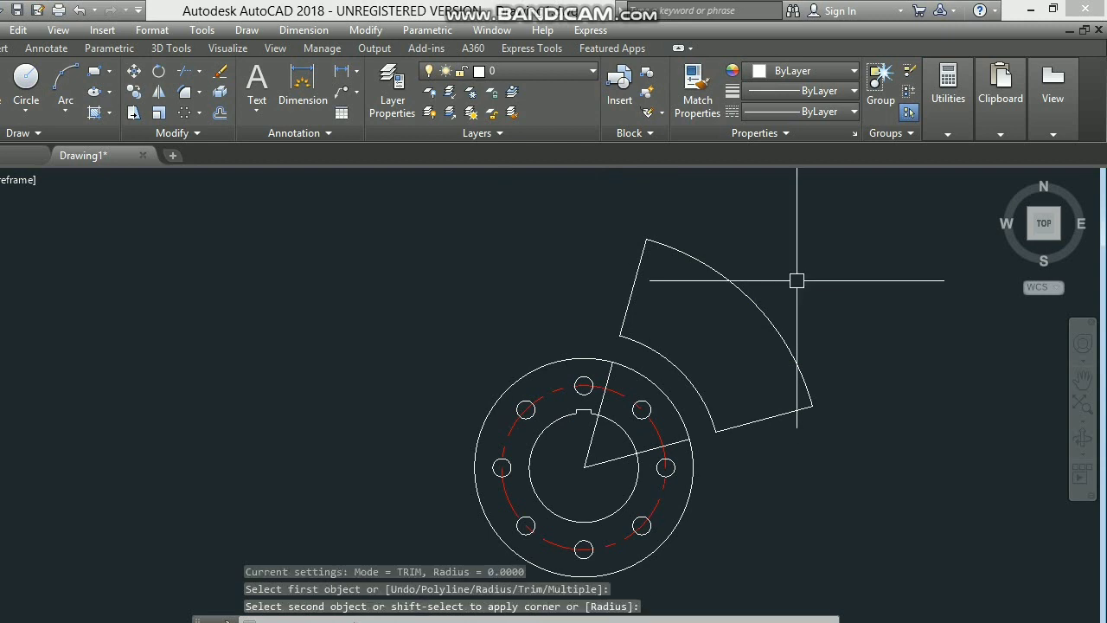
key("Return")
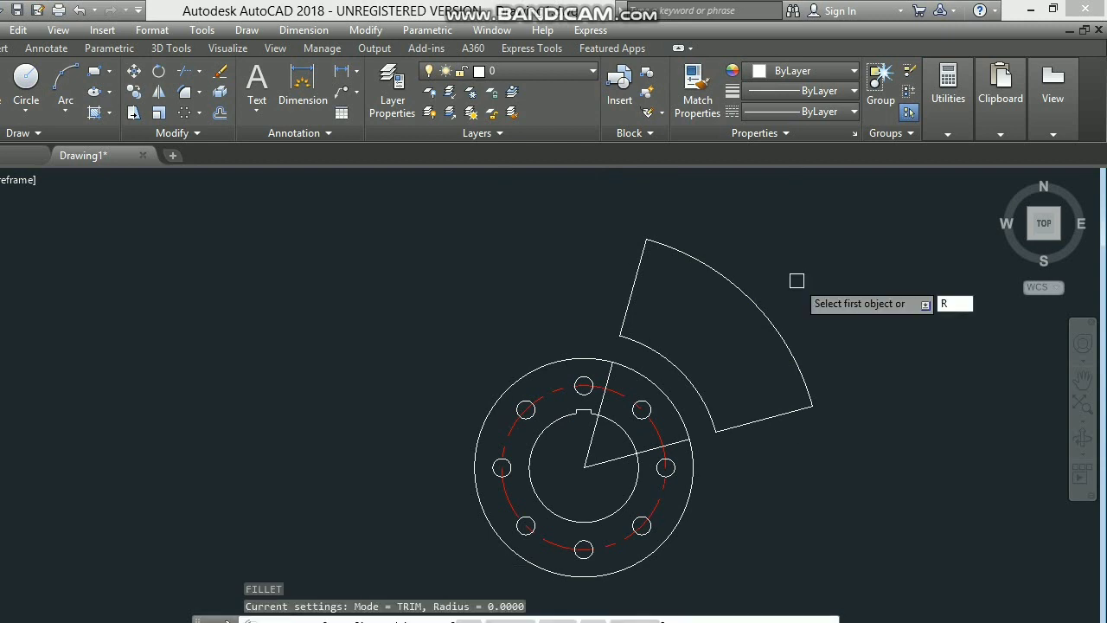
key("Return")
type("2")
key("Return")
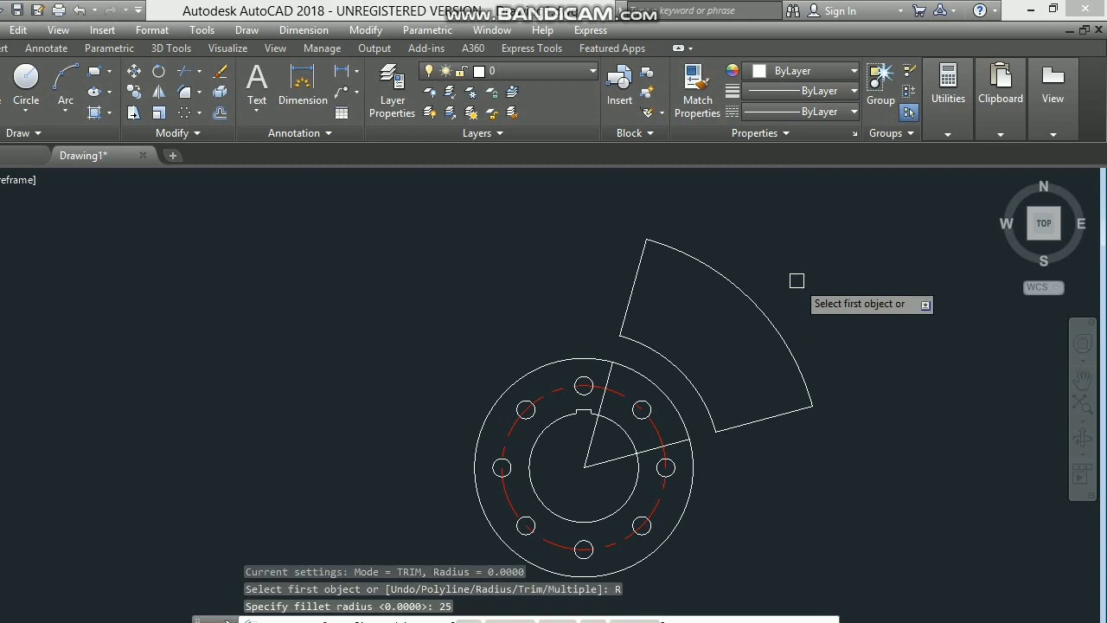
left_click(789, 377)
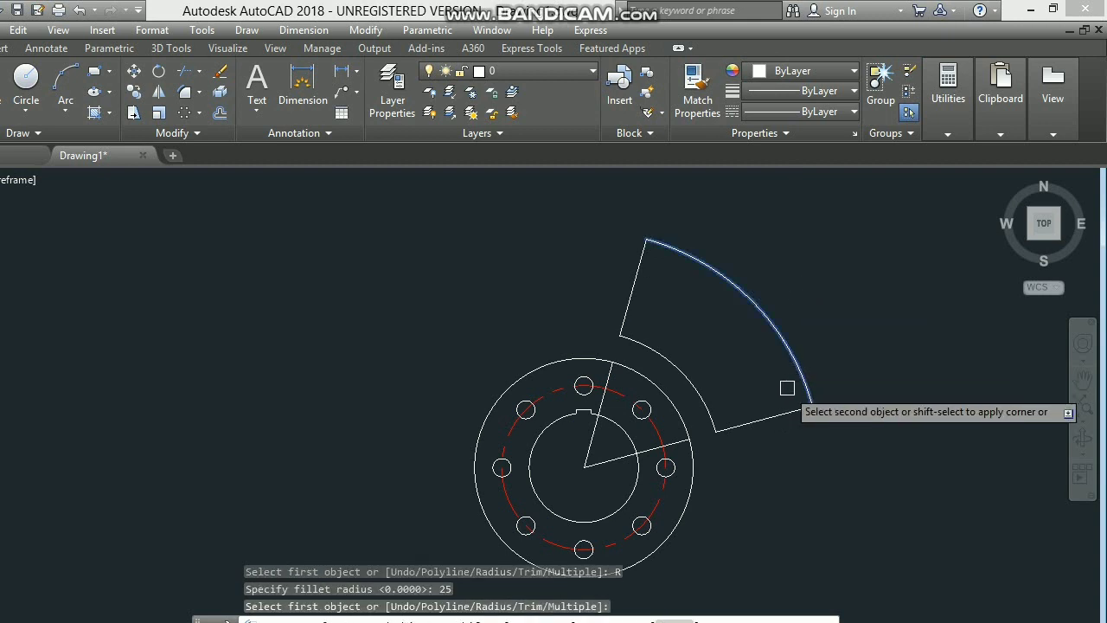
left_click(782, 409)
key("Return")
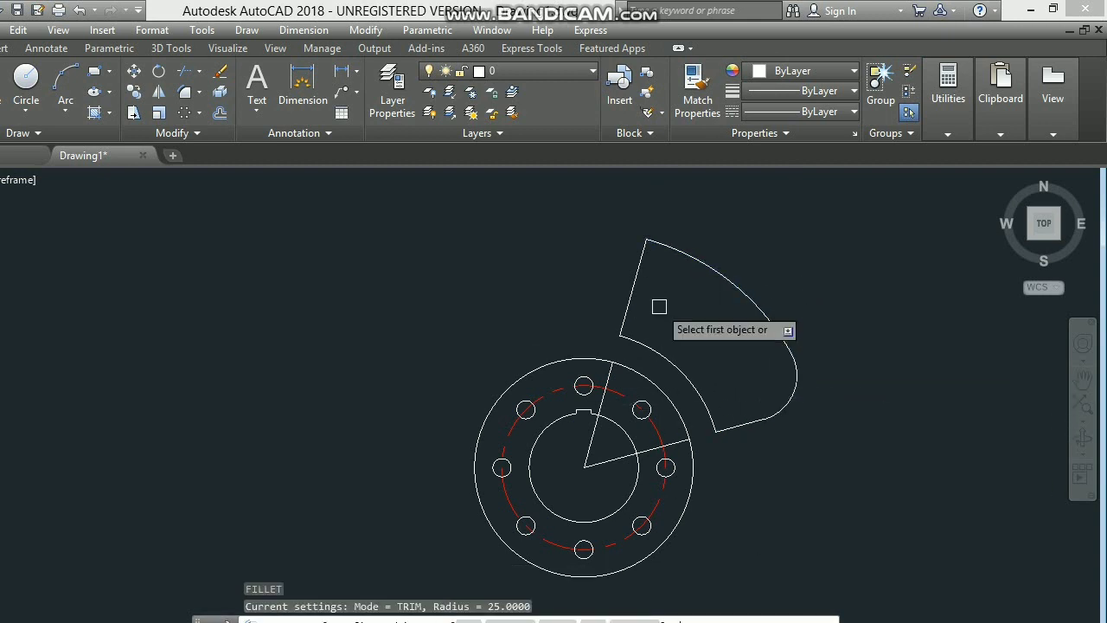
left_click(669, 258)
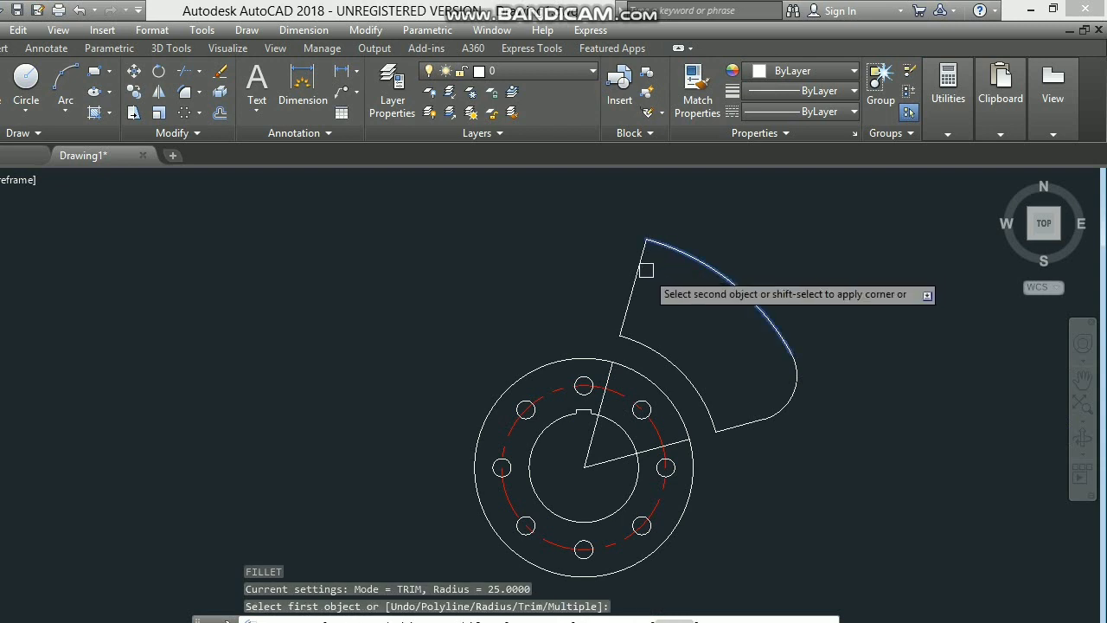
left_click(640, 271)
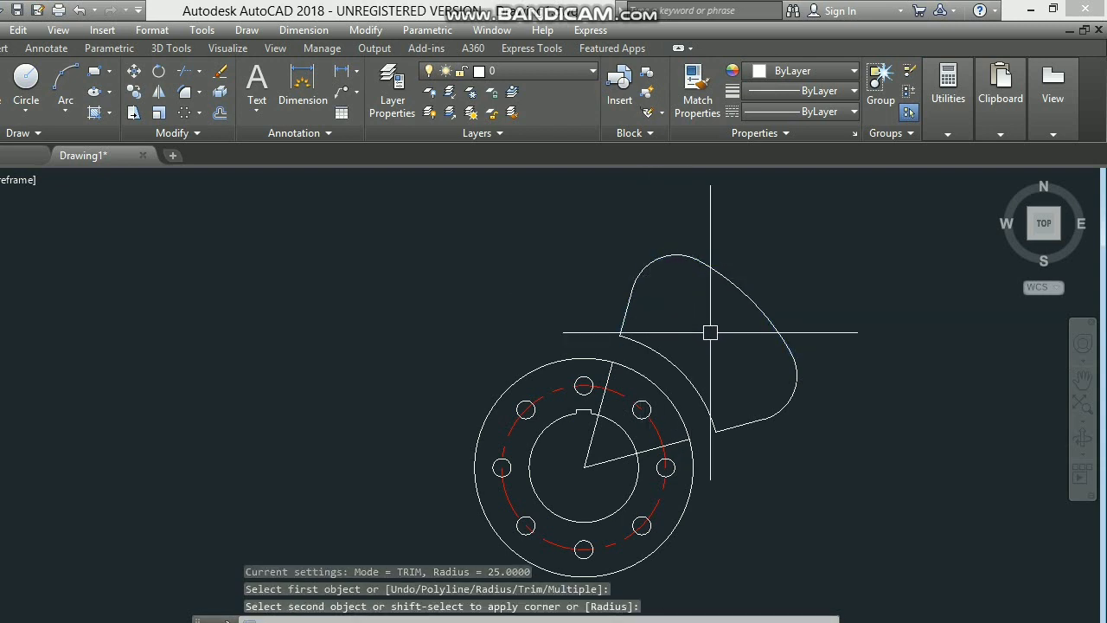
type("F")
- Fillet the arc-to-bottom-line corner at radius 10 and delete the stray short segment
key("Return")
type("R")
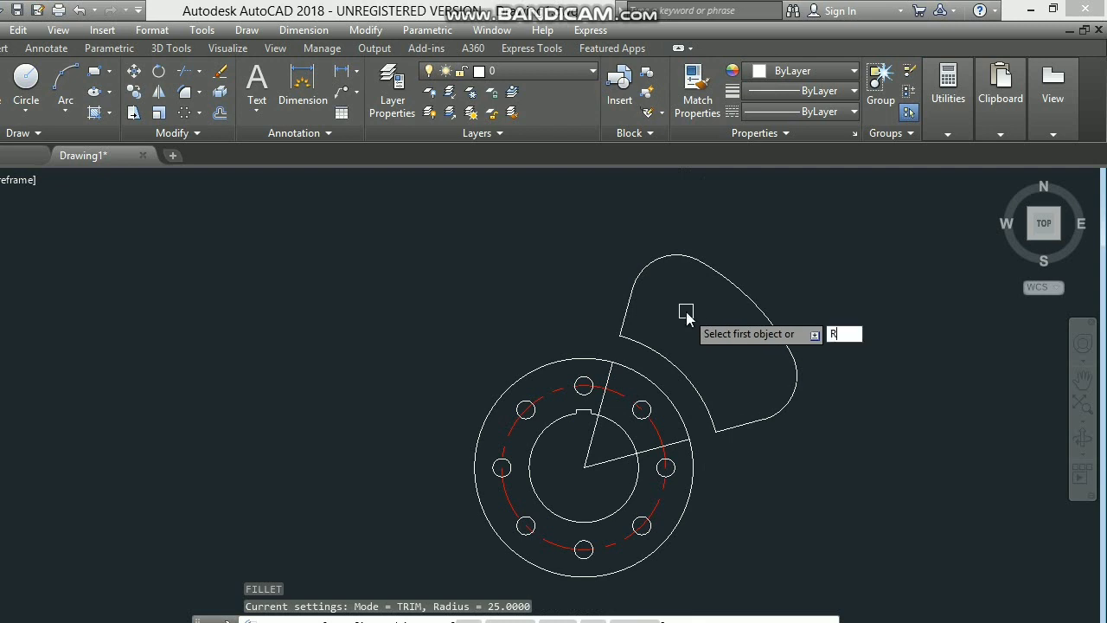
key("Return")
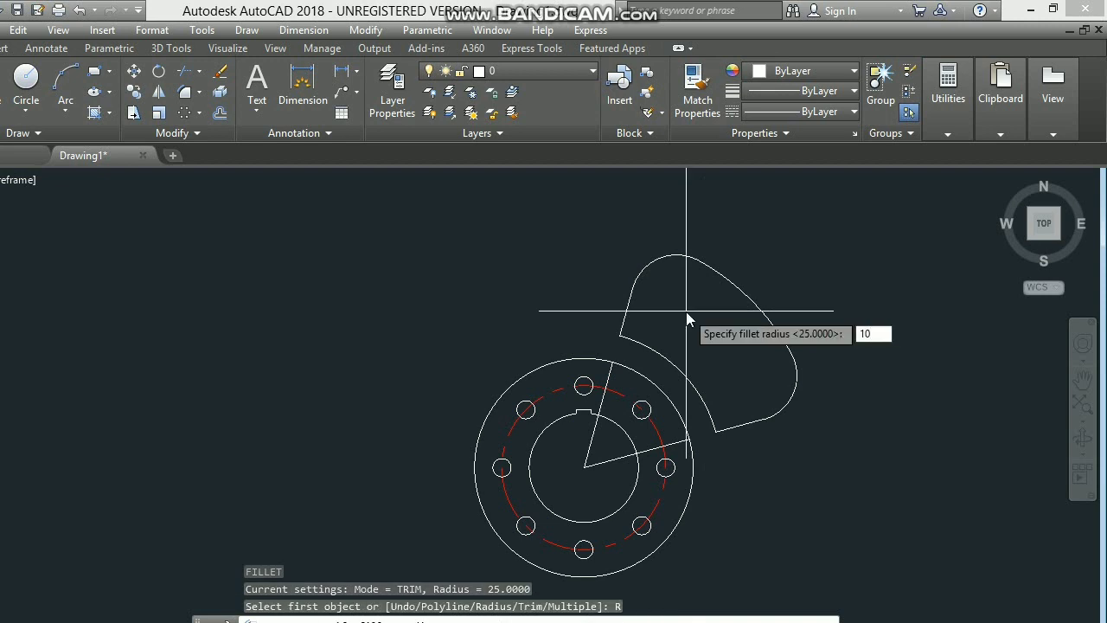
key("Return")
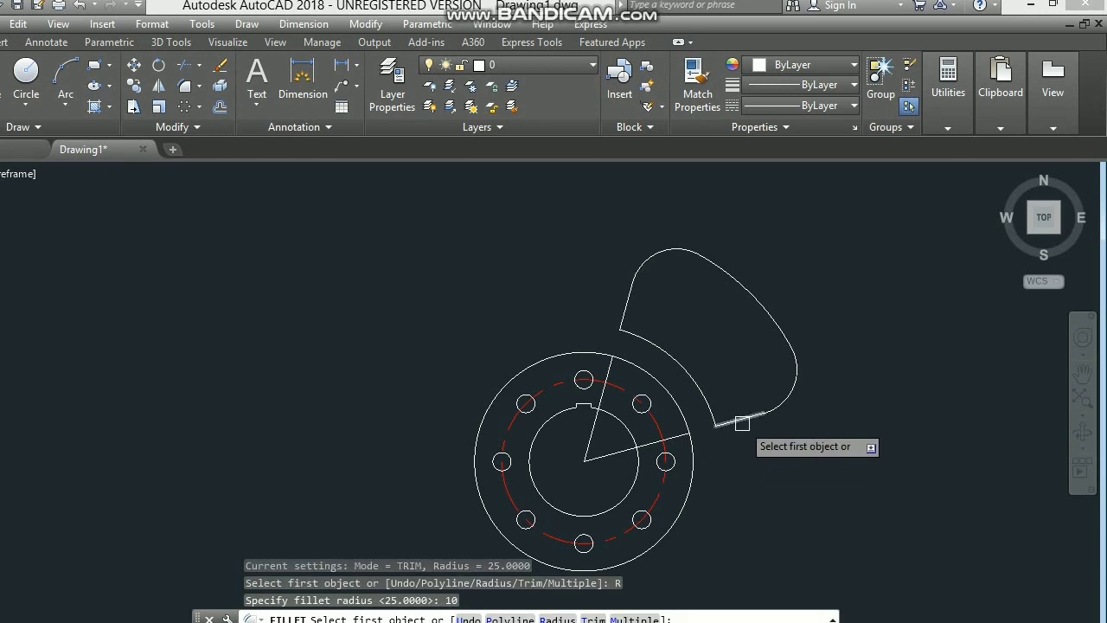
left_click(741, 419)
left_click(697, 407)
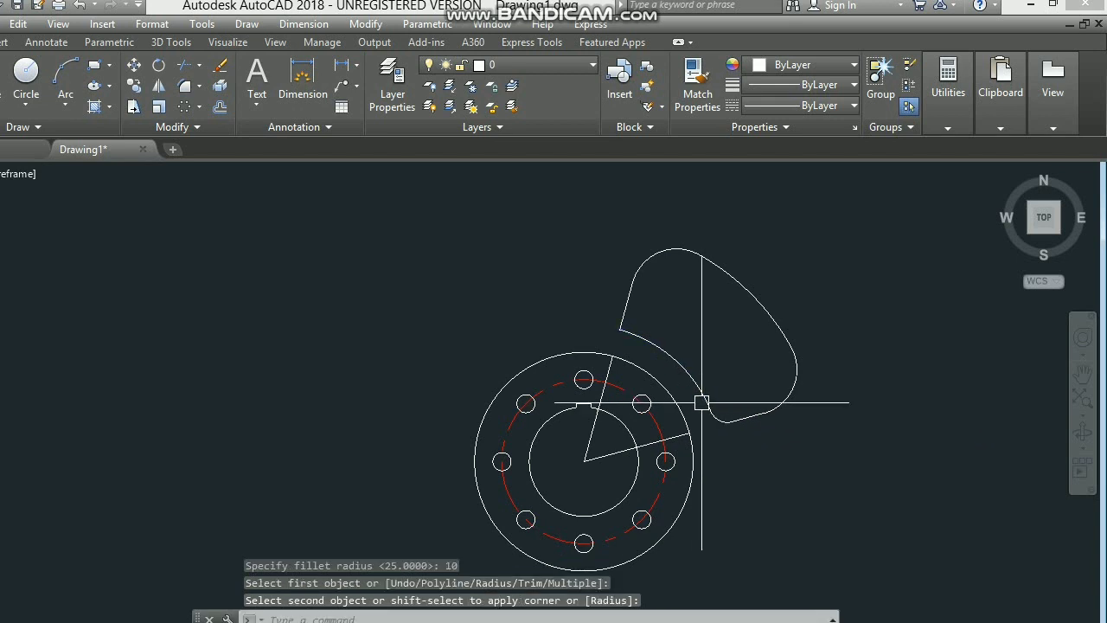
left_click(625, 301)
key("Delete")
- Pick another stray segment and begin a fillet on the next corner's first edge
left_click(637, 334)
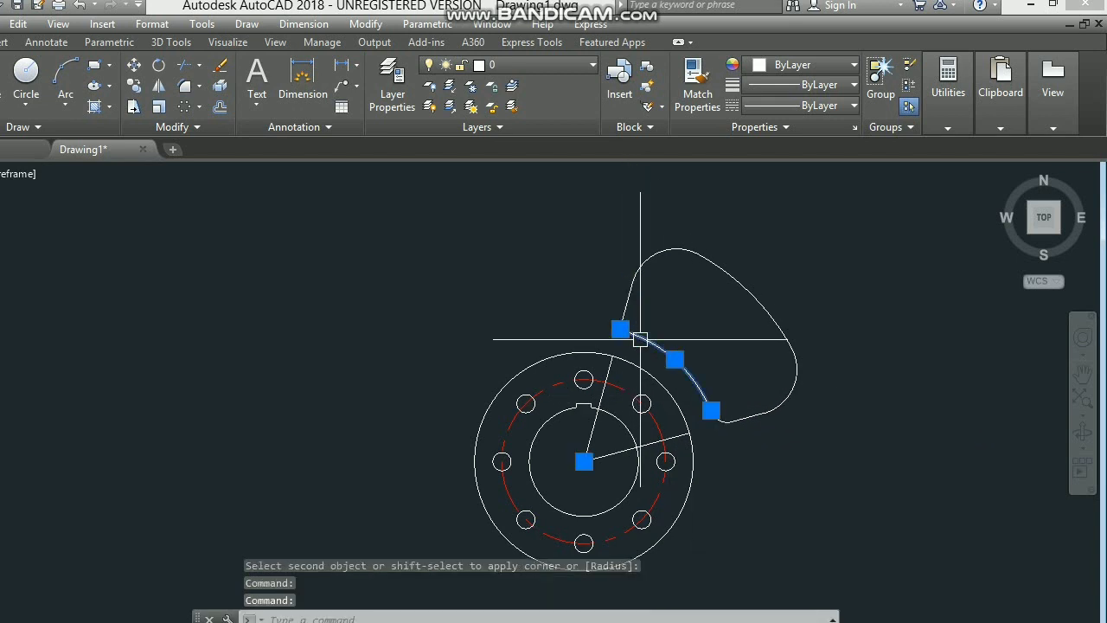
type("f")
key("Return")
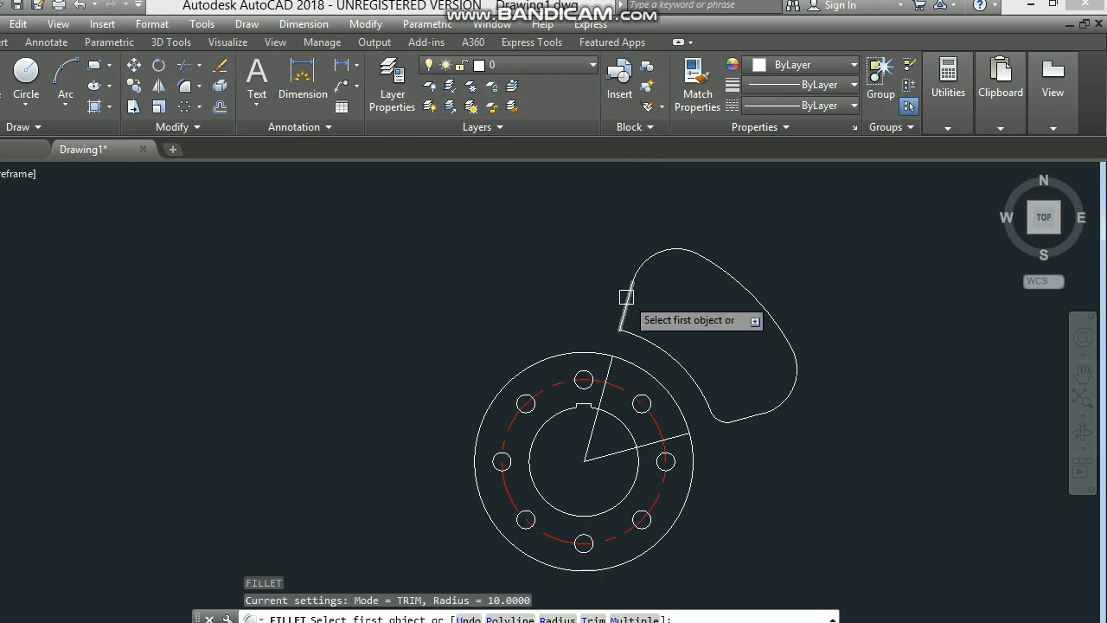
left_click(630, 313)
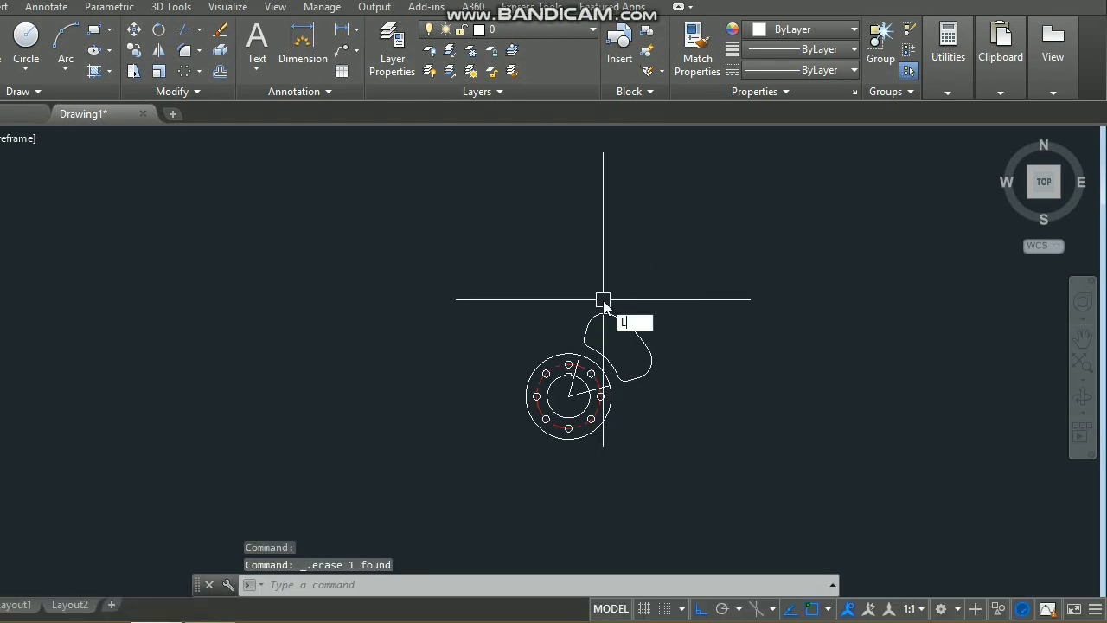
- Draw a vertical and a horizontal line crossing the flange centre
key("Return")
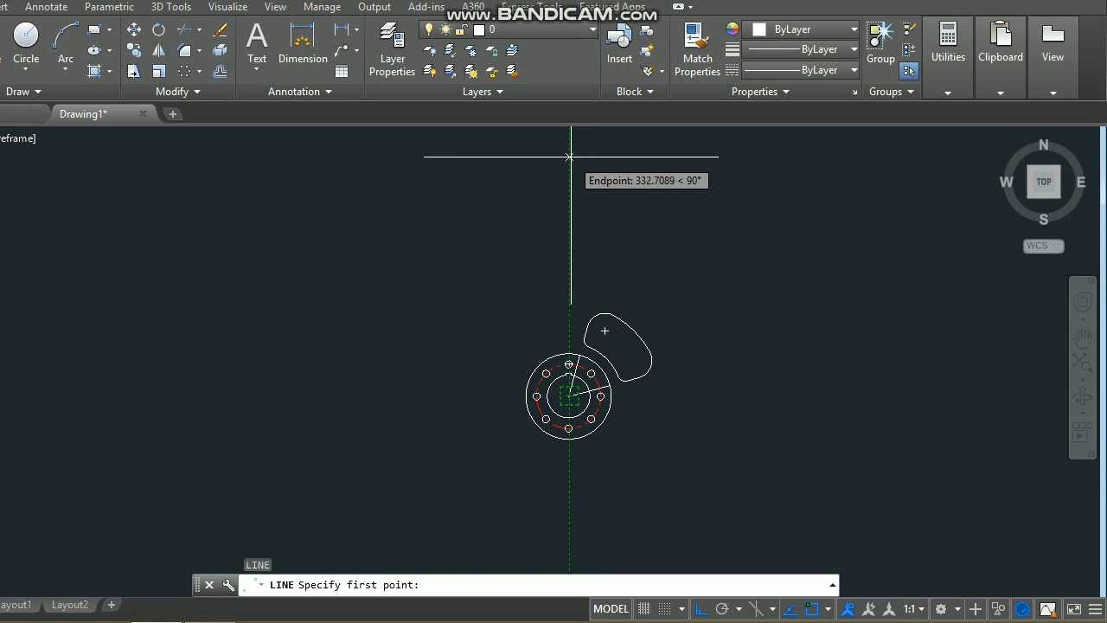
left_click(569, 156)
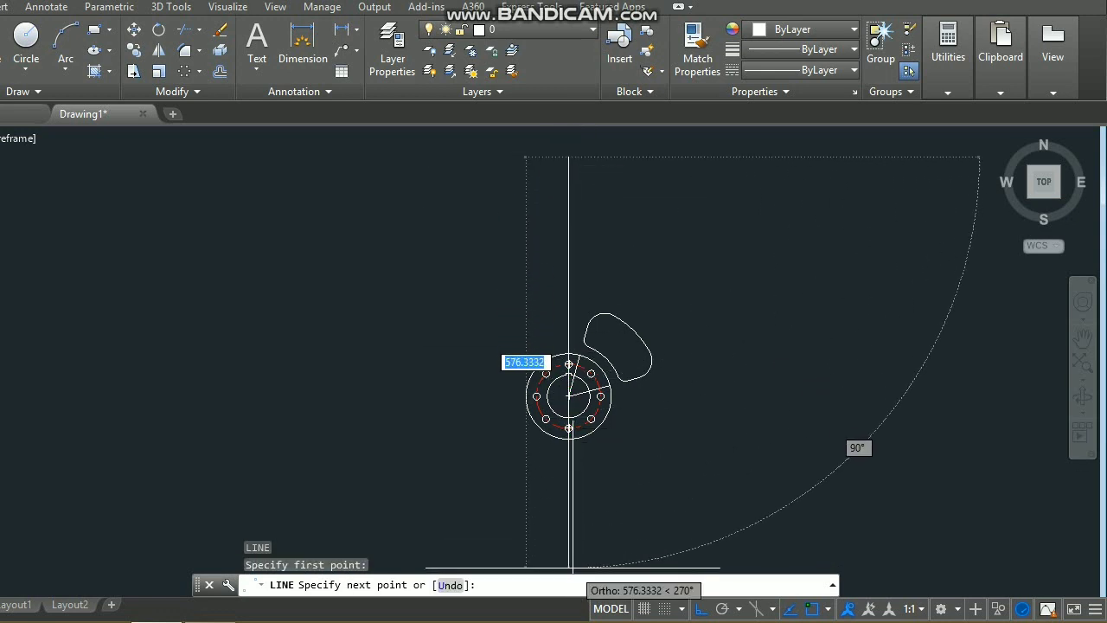
left_click(568, 569)
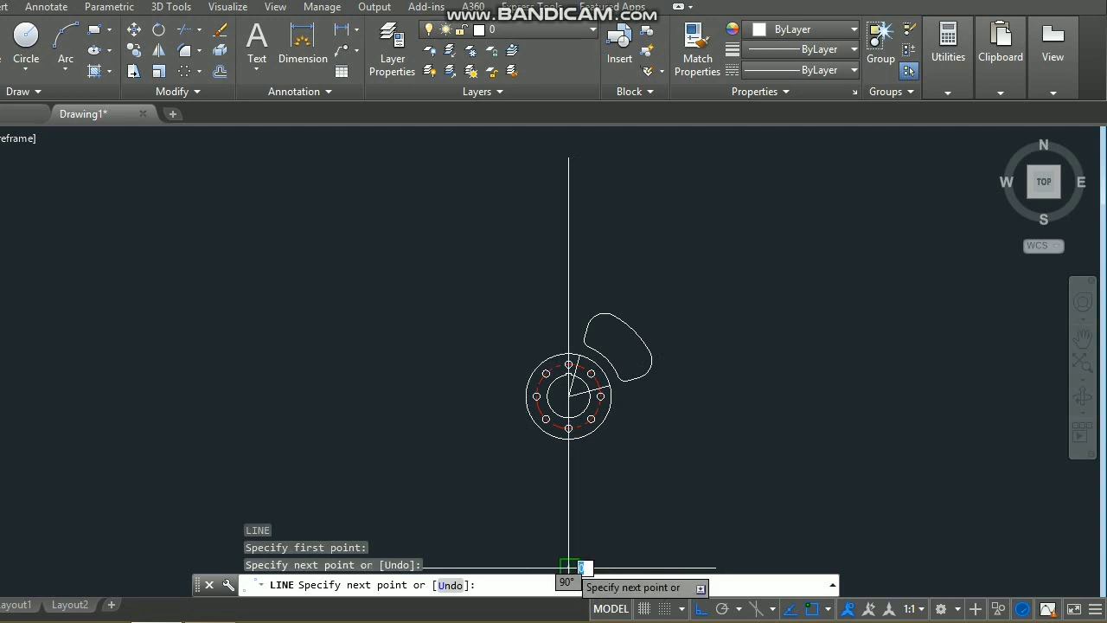
type("91")
key("Return")
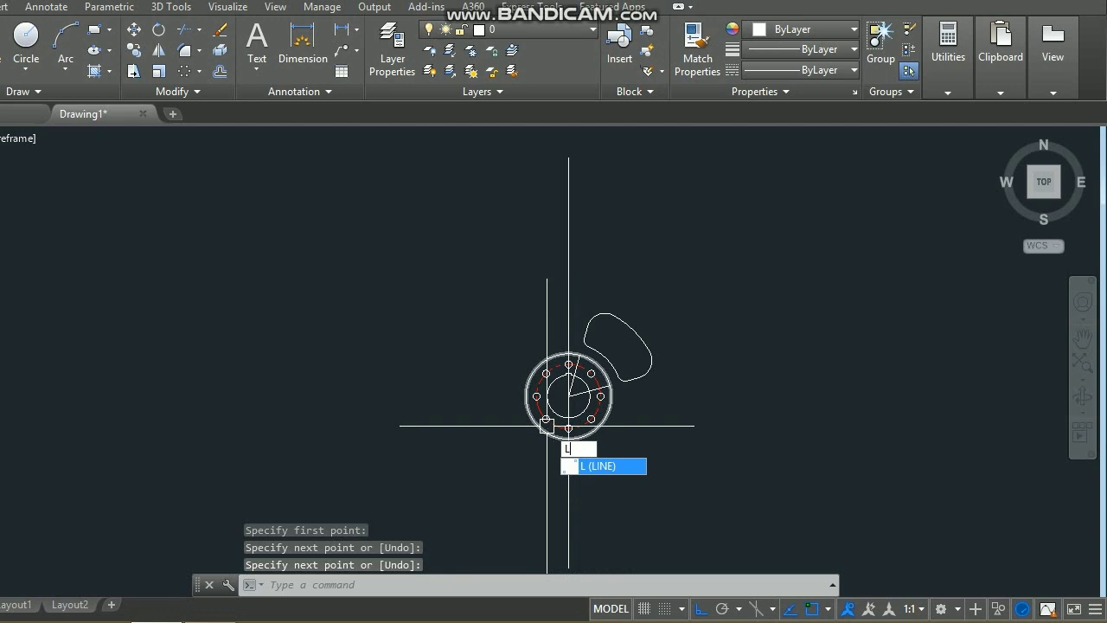
key("Return")
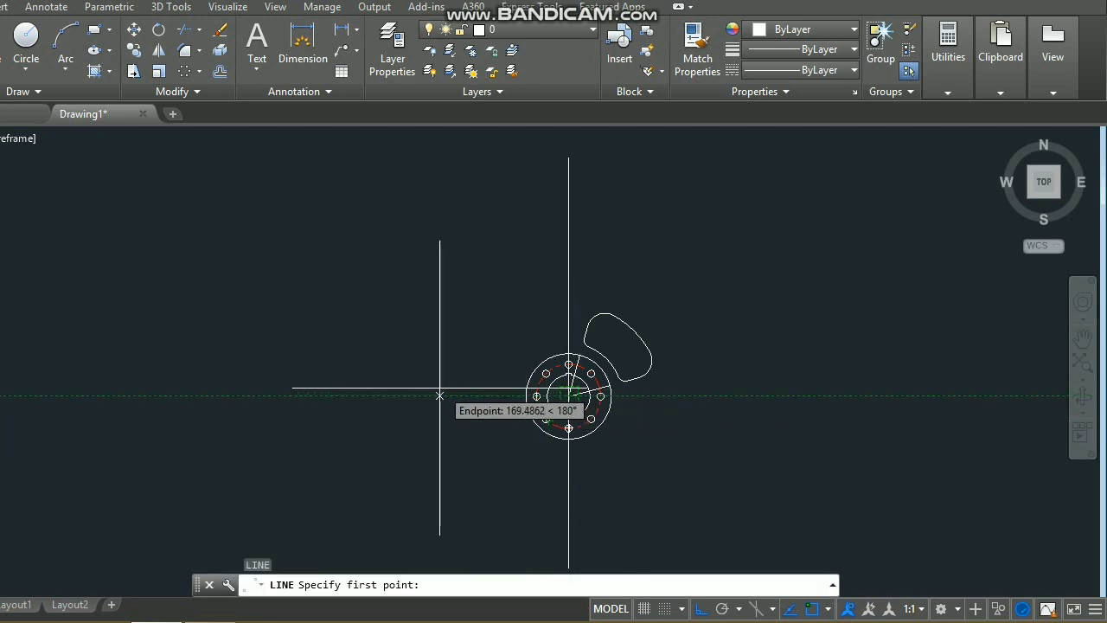
left_click(319, 396)
left_click(891, 395)
key("Return")
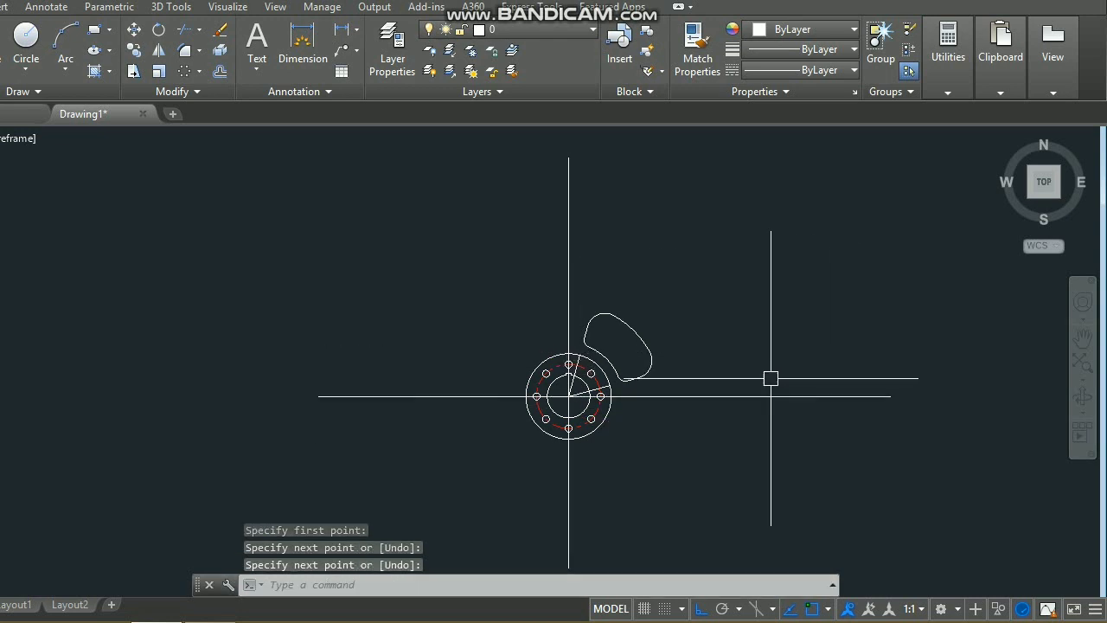
- Select the vertical axis line and bring up its linetype choices
left_click(568, 275)
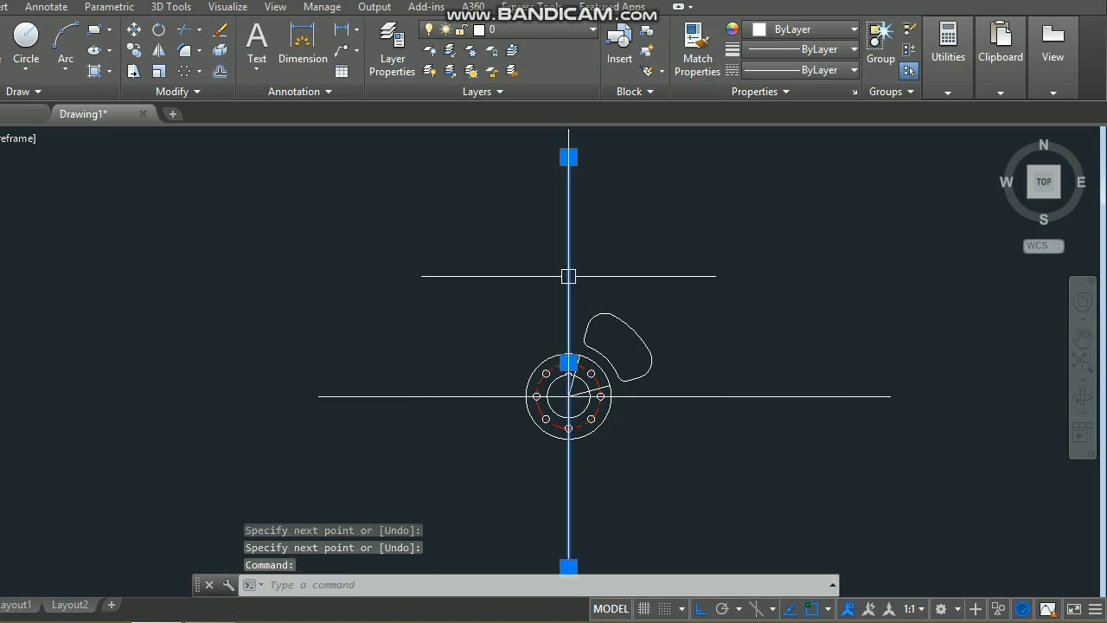
left_click(744, 397)
left_click(571, 277)
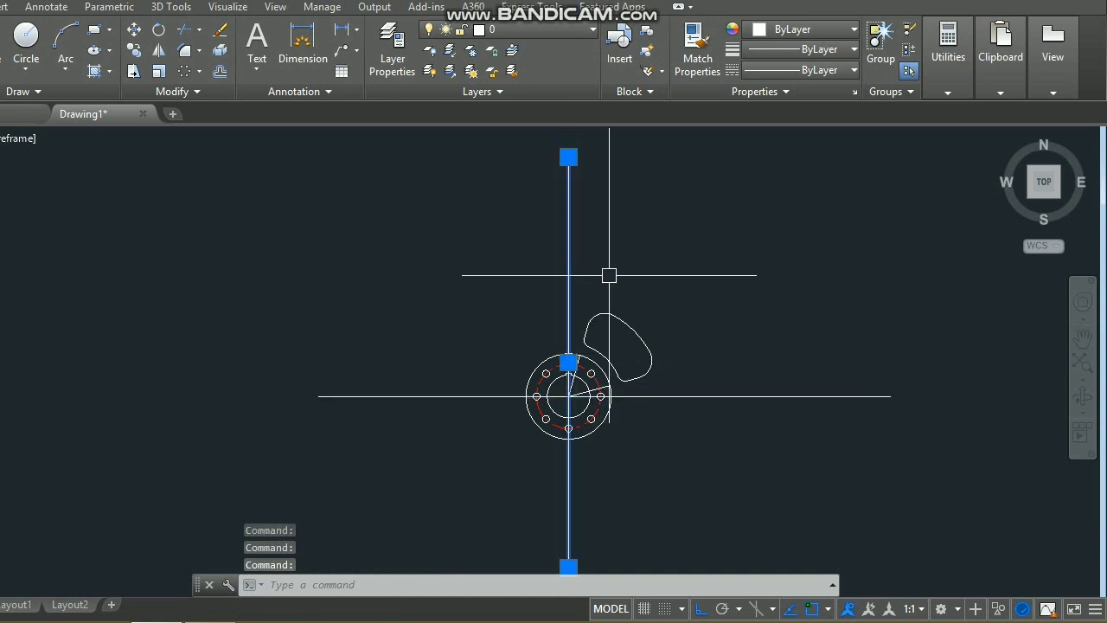
left_click(850, 114)
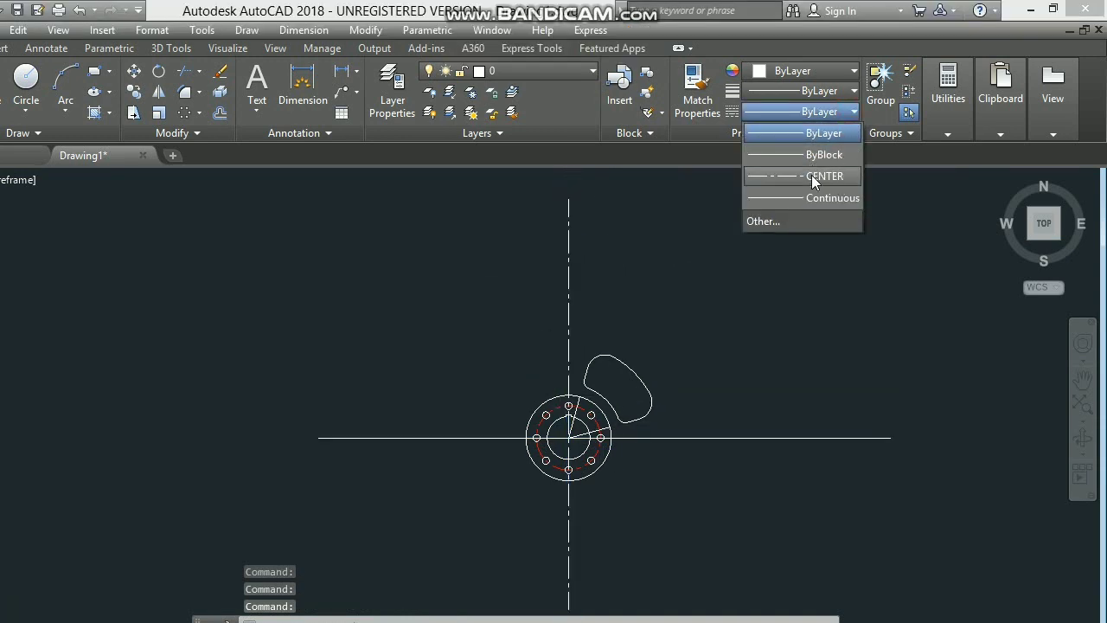
- Give both axis lines the CENTER linetype and colour the horizontal one red
left_click(812, 175)
left_click(813, 437)
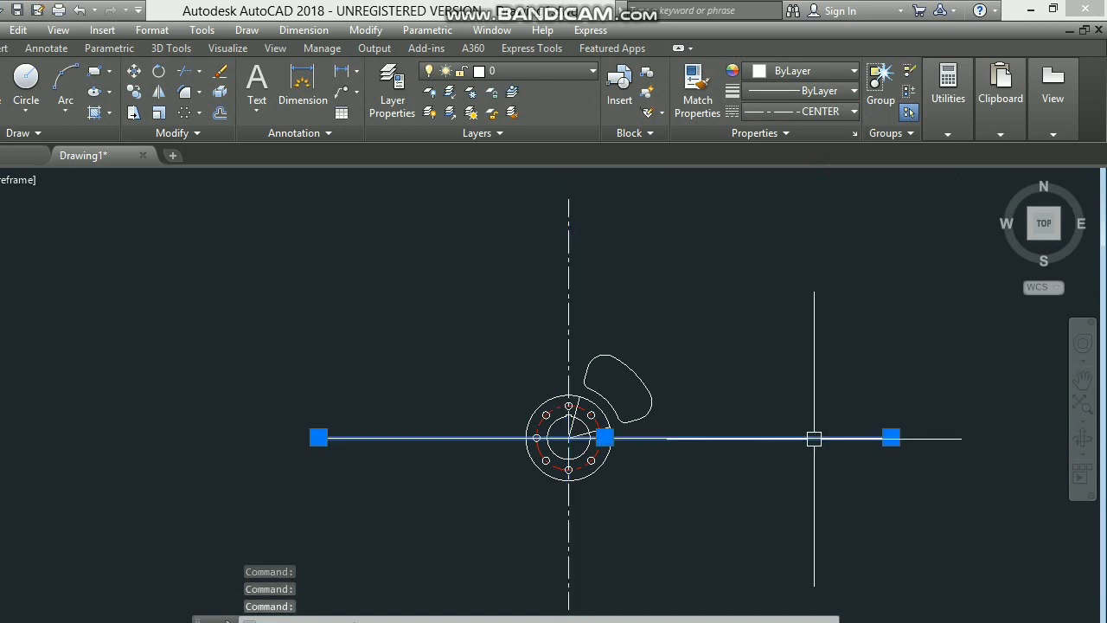
left_click(851, 114)
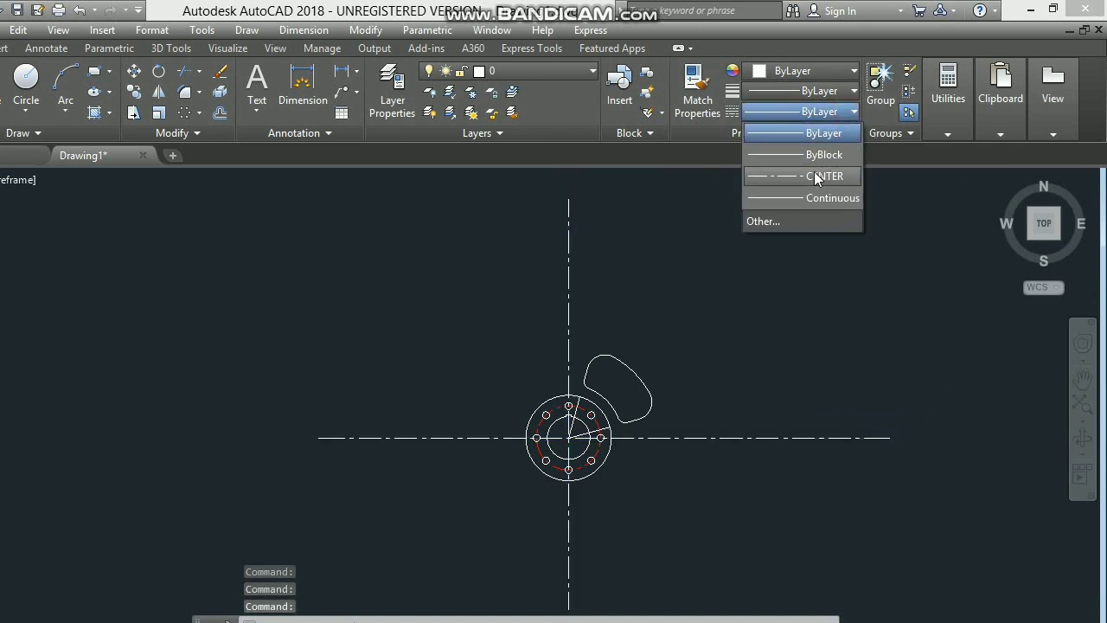
left_click(811, 175)
left_click(850, 74)
left_click(753, 247)
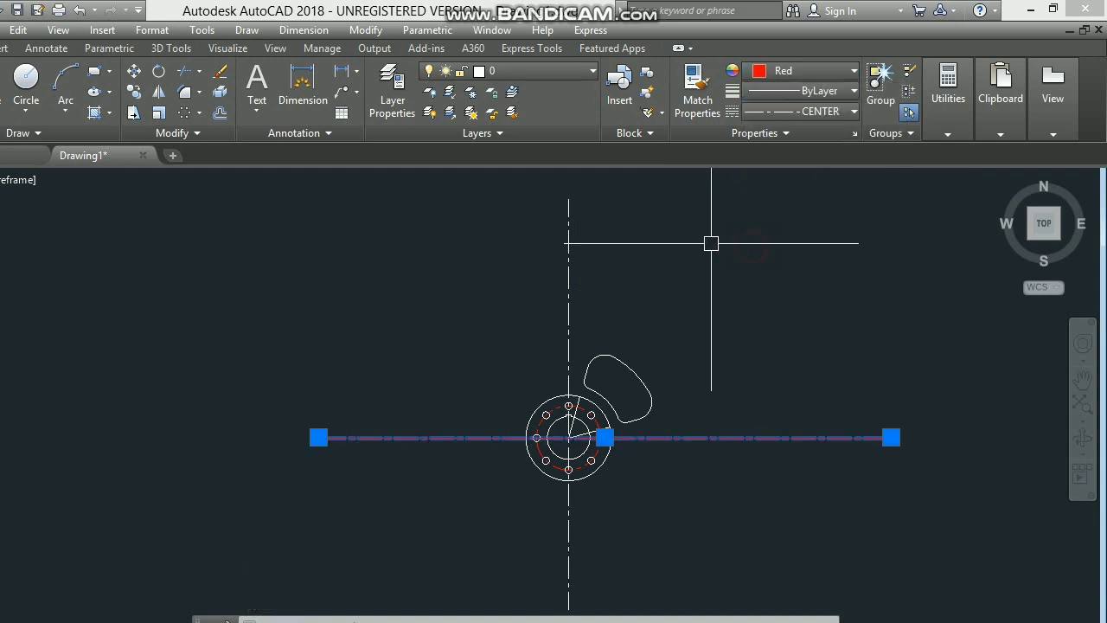
- Colour the vertical centre line red as well
key("Escape")
left_click(568, 249)
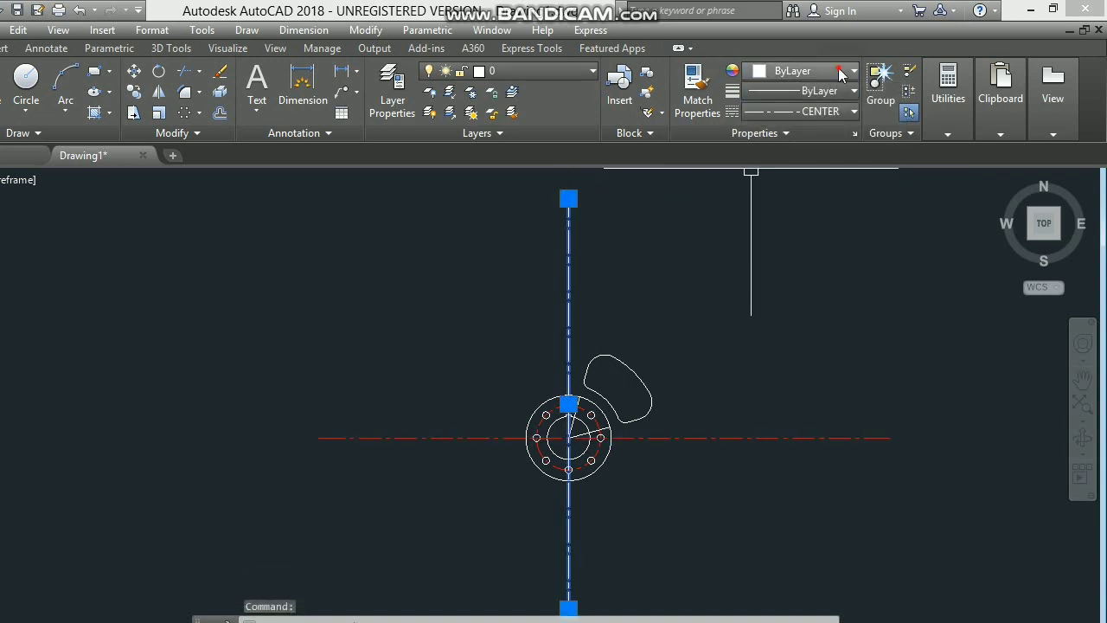
left_click(838, 70)
left_click(761, 249)
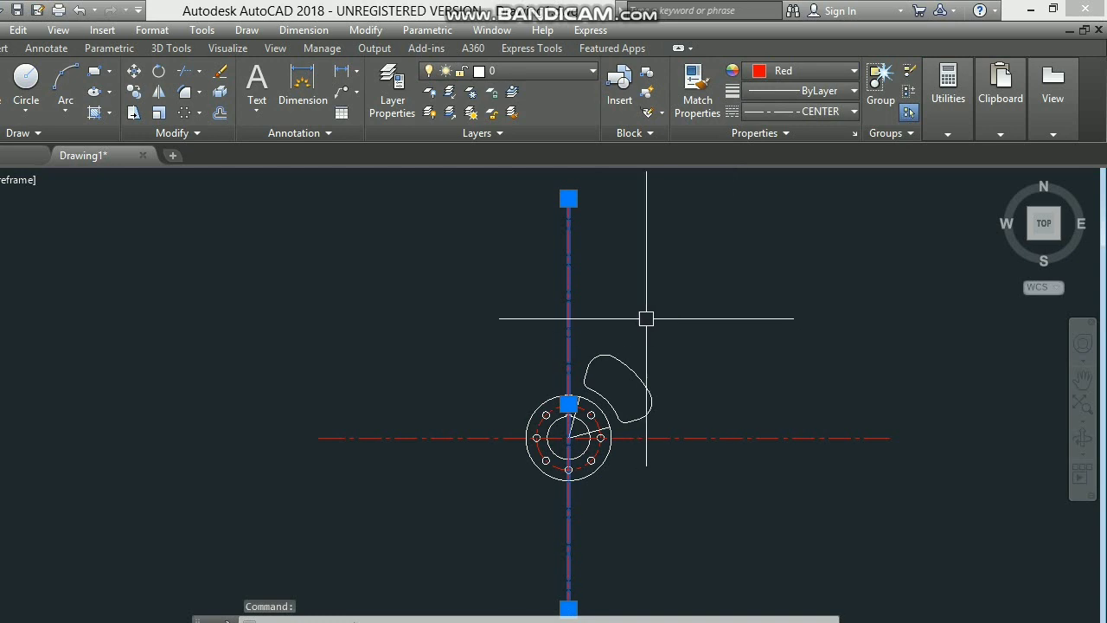
type("l")
key("Return")
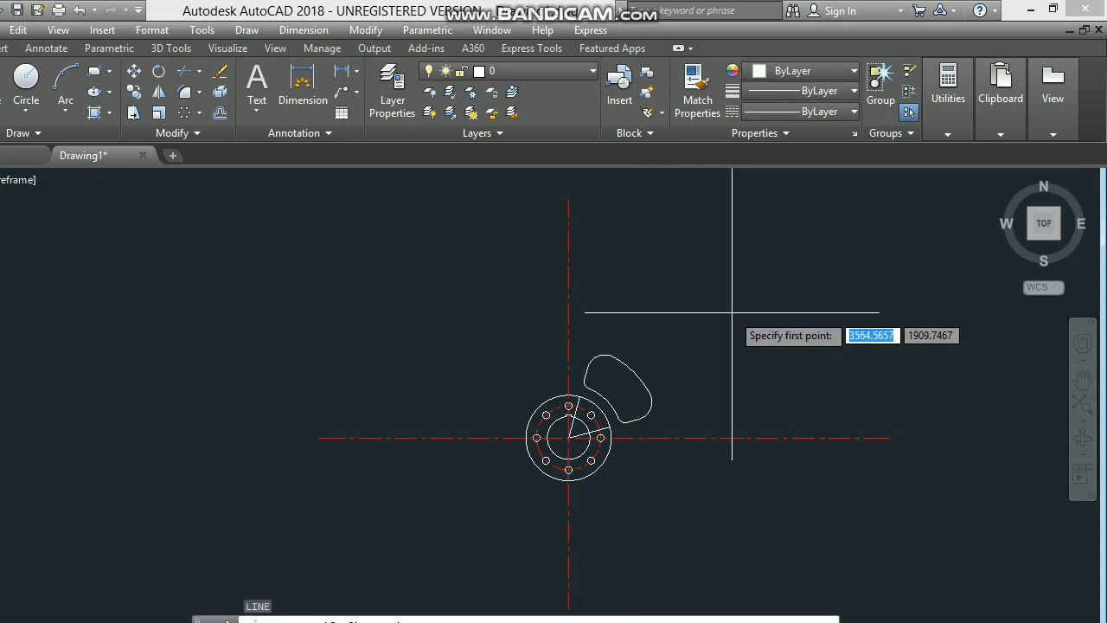
- Recentre the view on the flange and place a radius-115 circle at the flange centre
left_click(732, 438)
scroll(710, 326, "down", 2)
scroll(709, 326, "up", 2)
middle_click_drag(698, 331, 626, 227)
scroll(606, 269, "up", 2)
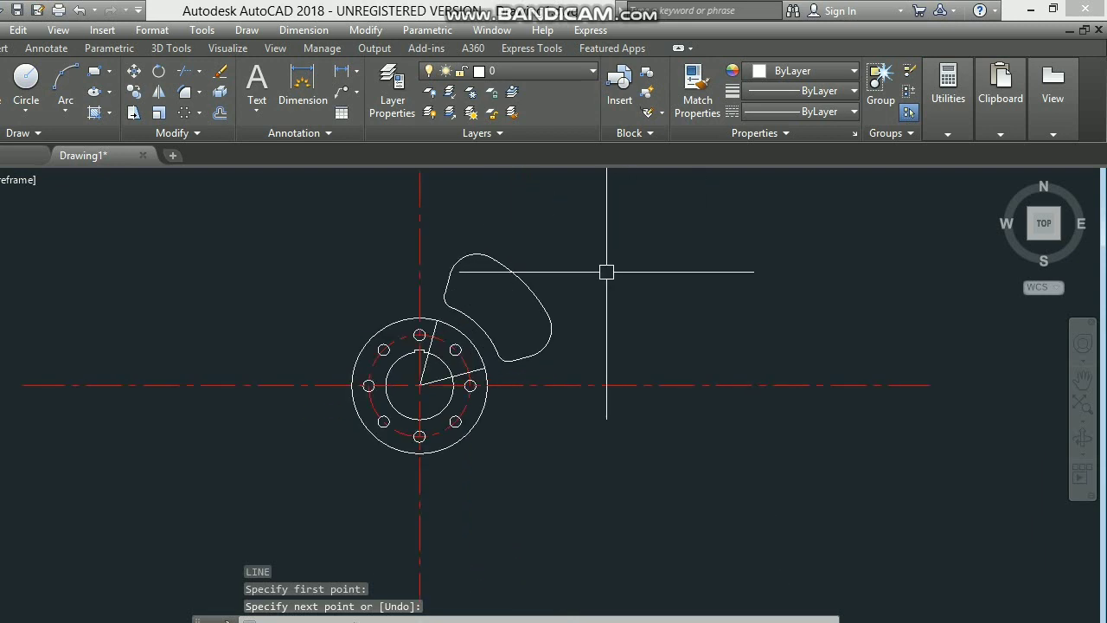
key("Return")
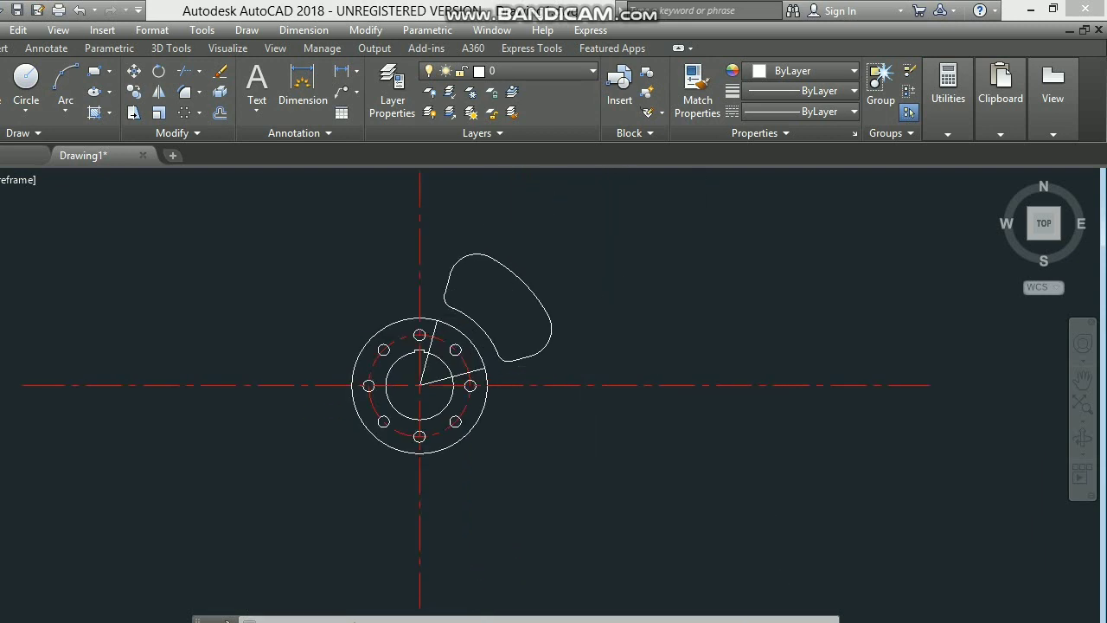
left_click(388, 384)
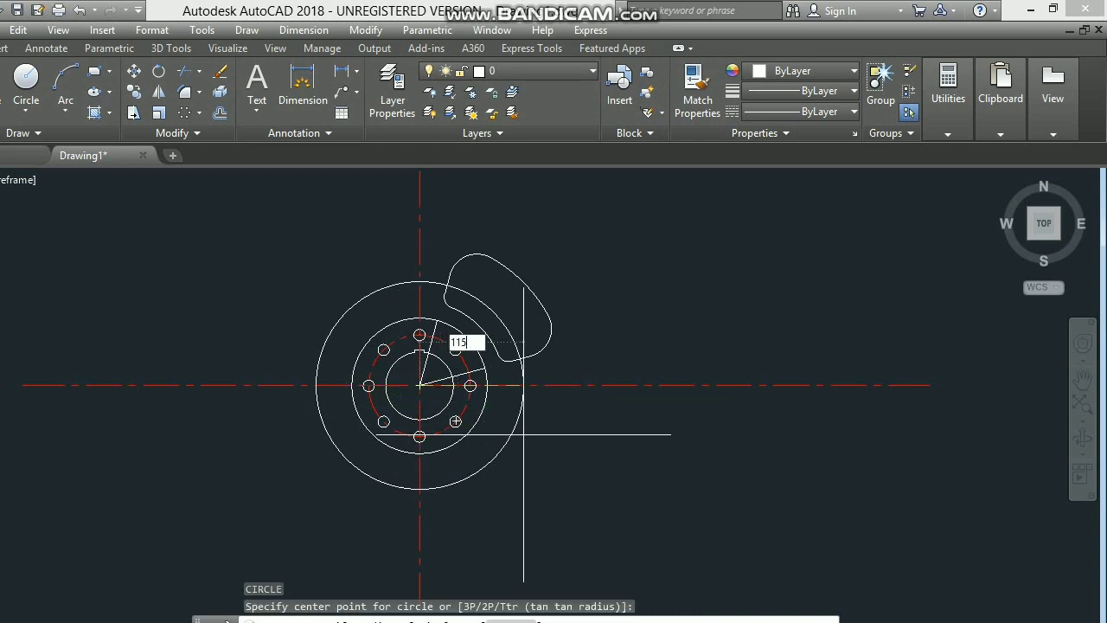
key("Return")
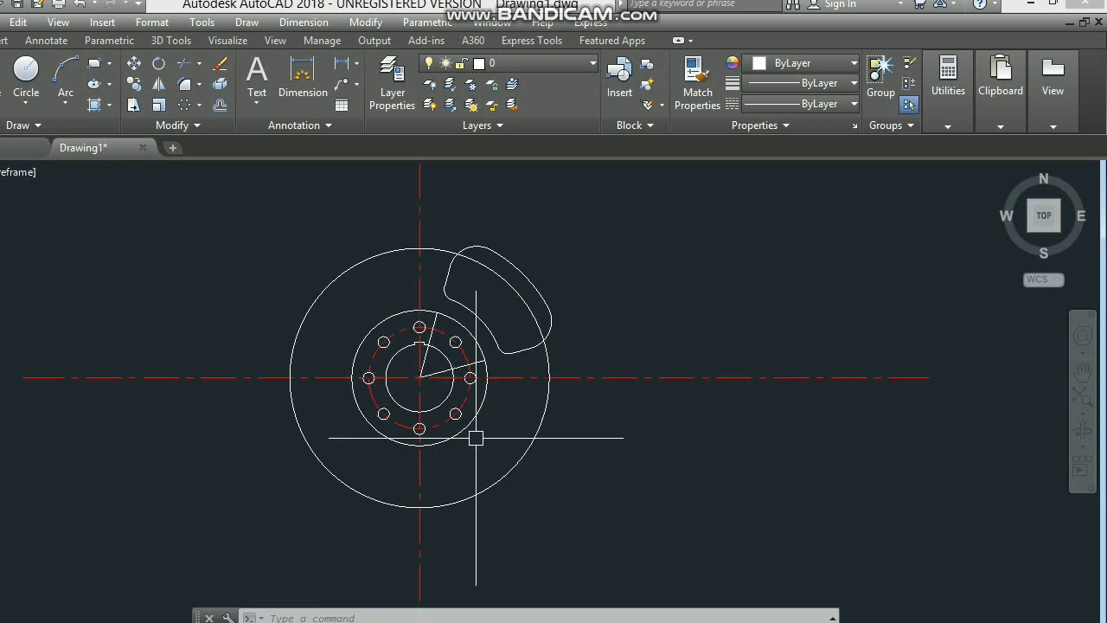
type("L")
- With ortho off, draw an angled line from the flange centre down-right past the disc
key("Return")
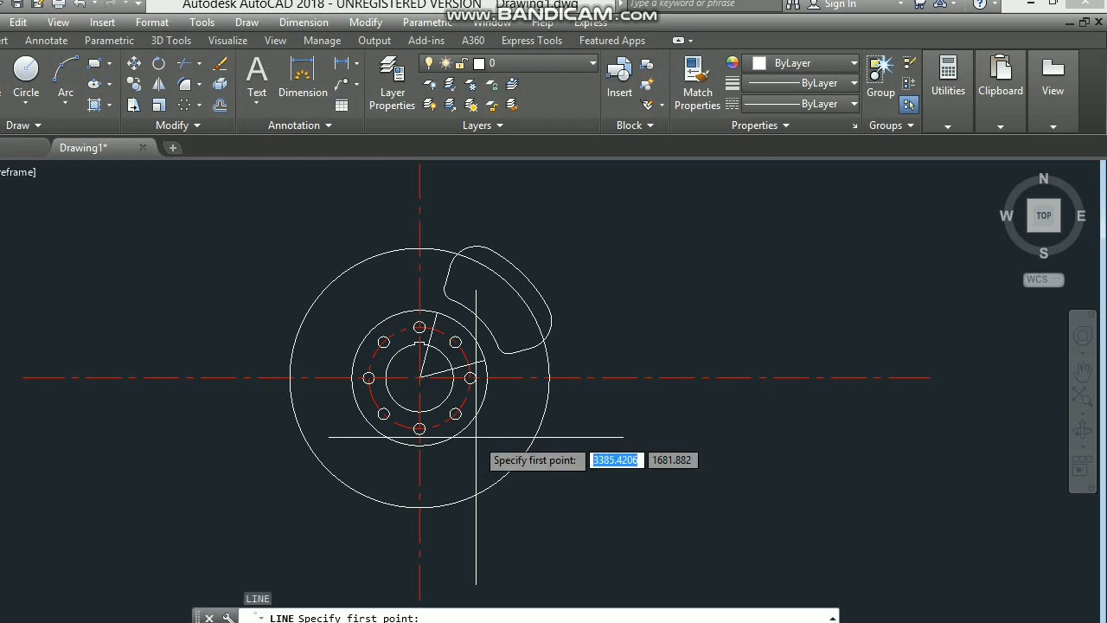
left_click(419, 377)
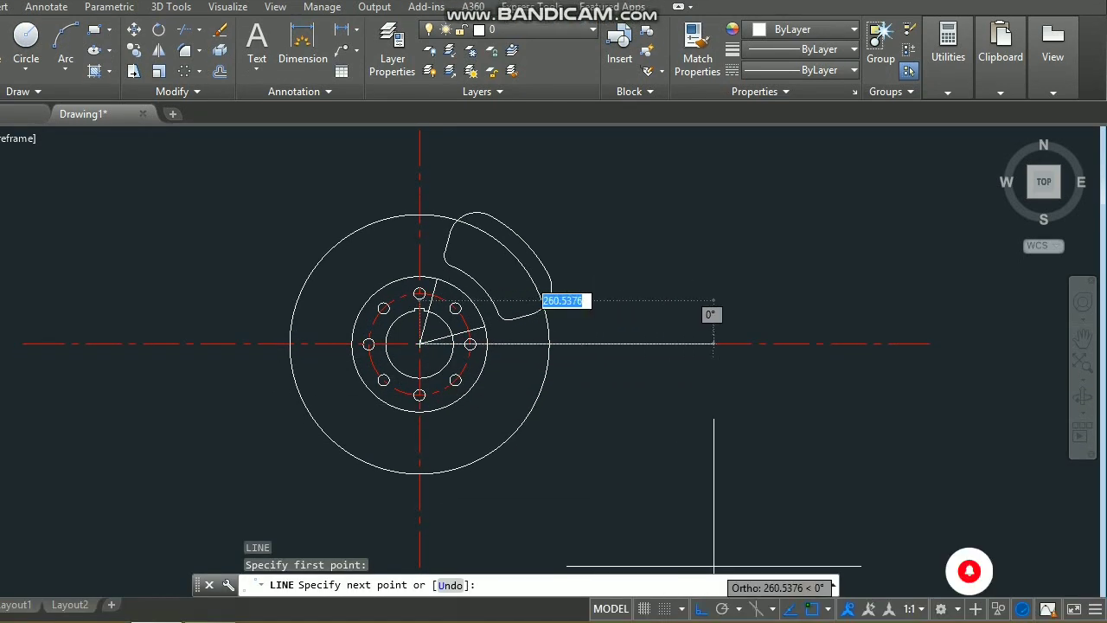
key("F8")
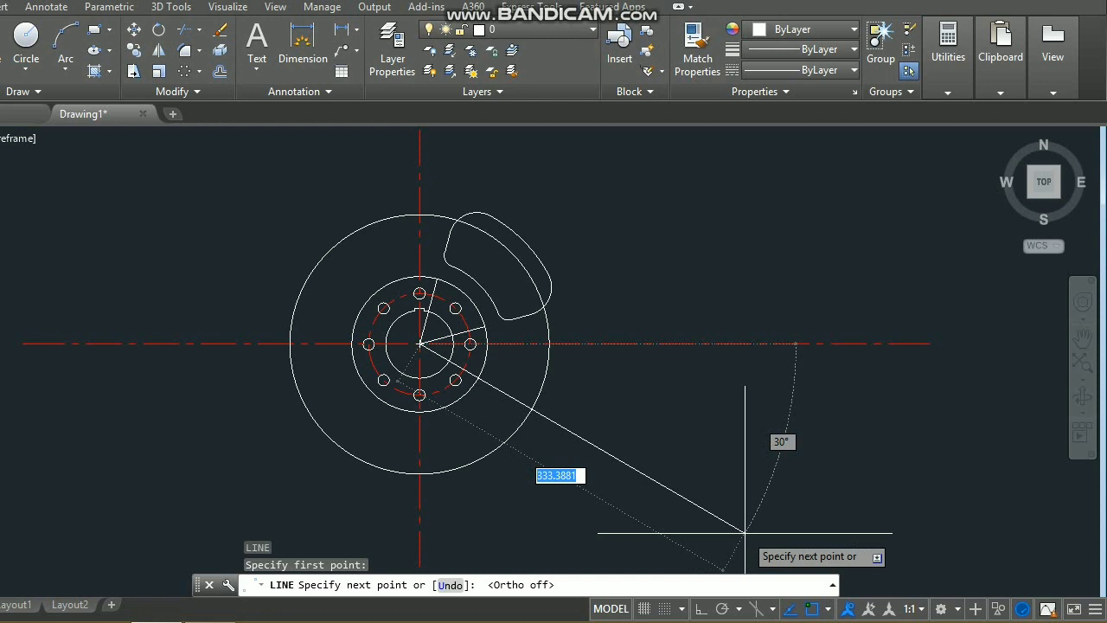
left_click(745, 533)
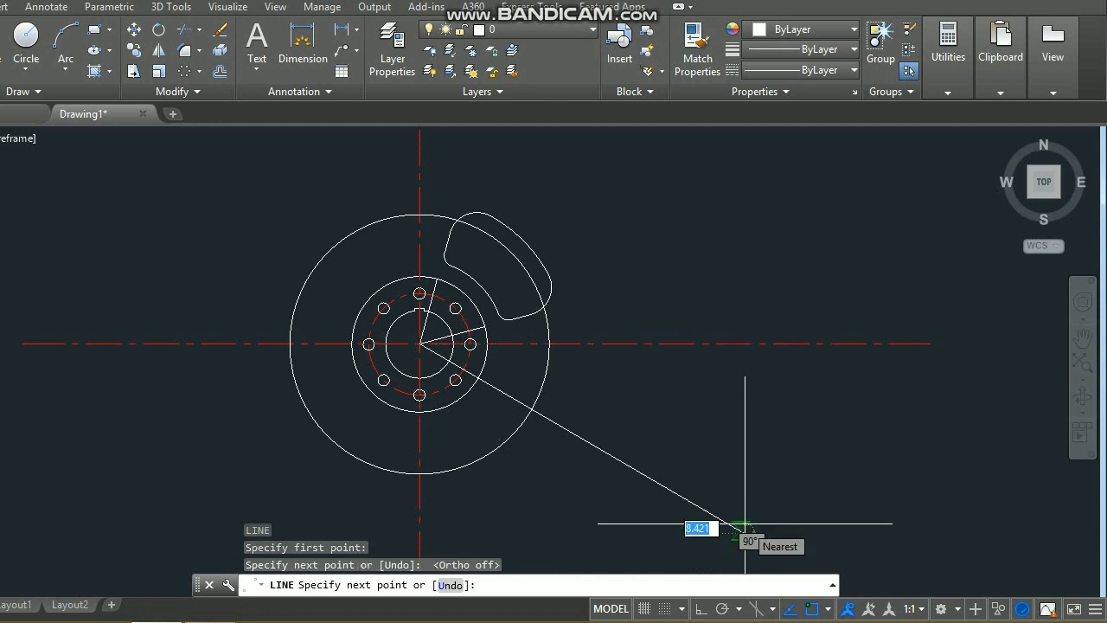
key("Return")
- Give the diagonal line the CENTER linetype and red colour
left_click(637, 475)
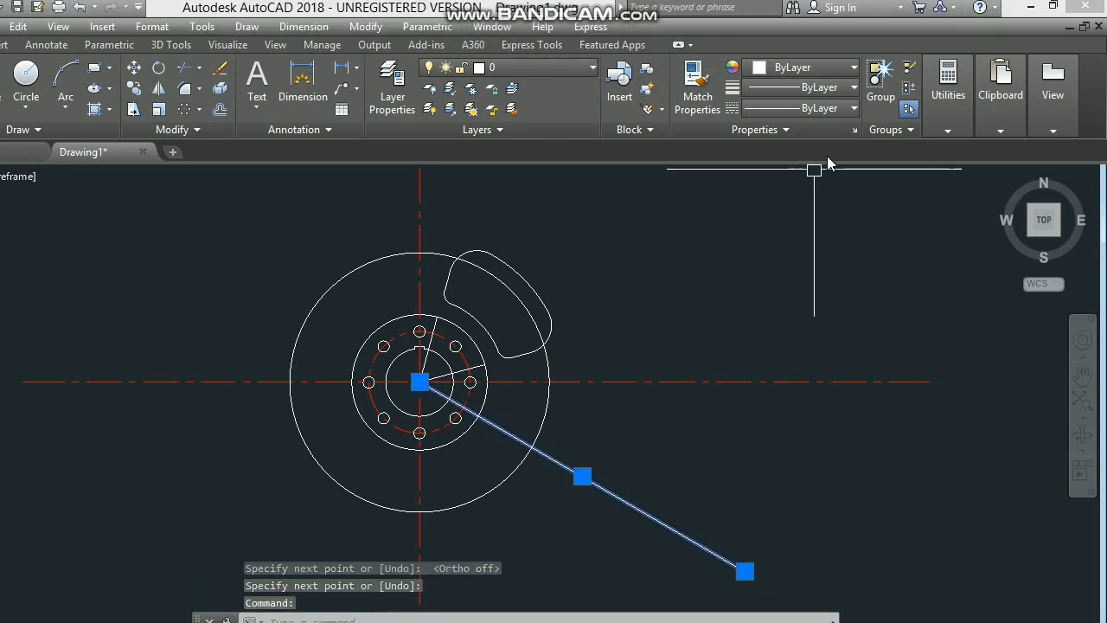
left_click(852, 111)
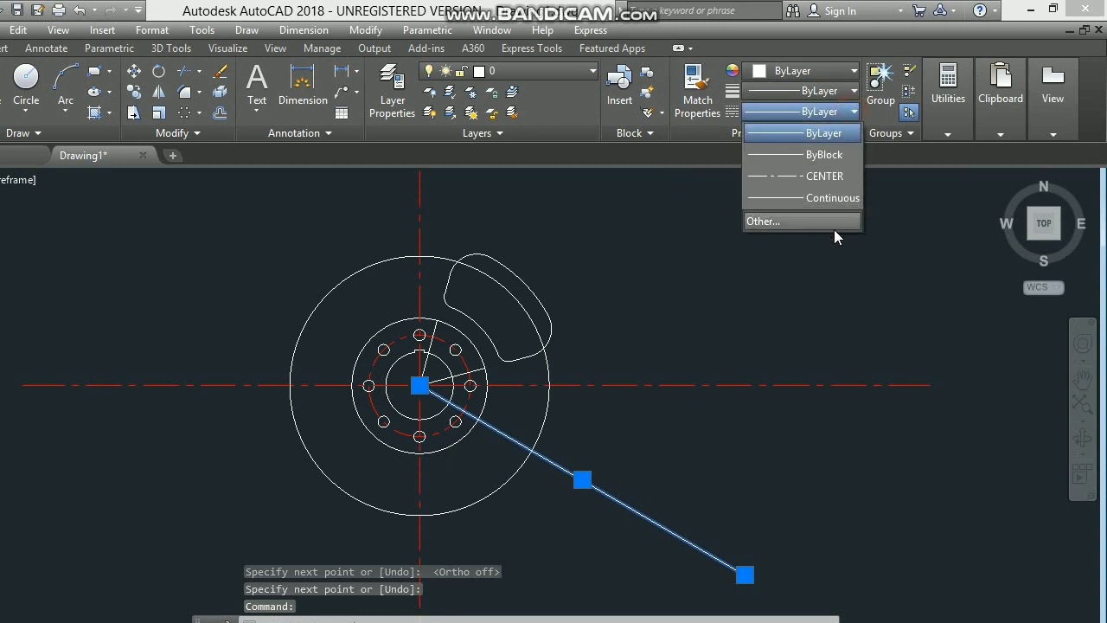
left_click(820, 176)
left_click(821, 71)
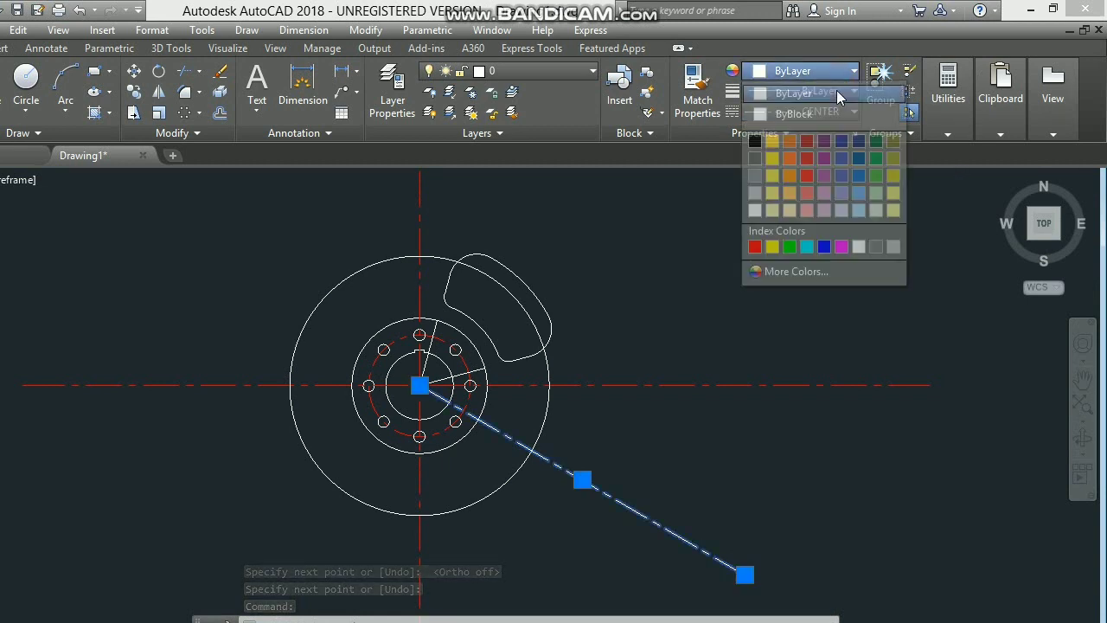
left_click(755, 246)
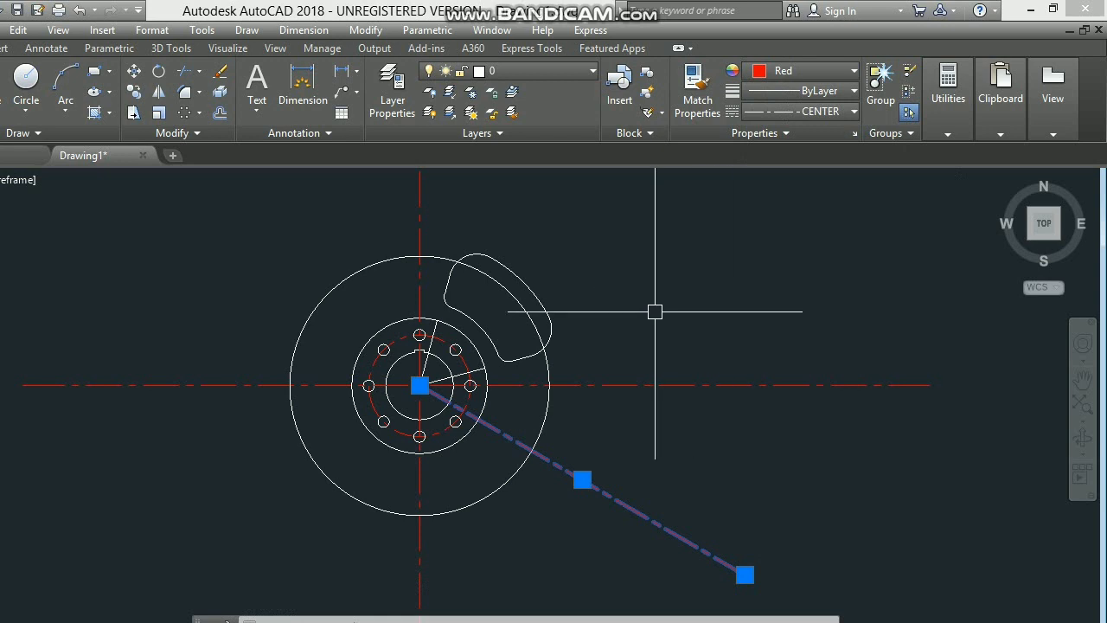
- Start a new line by placing its first point
type("l")
key("Return")
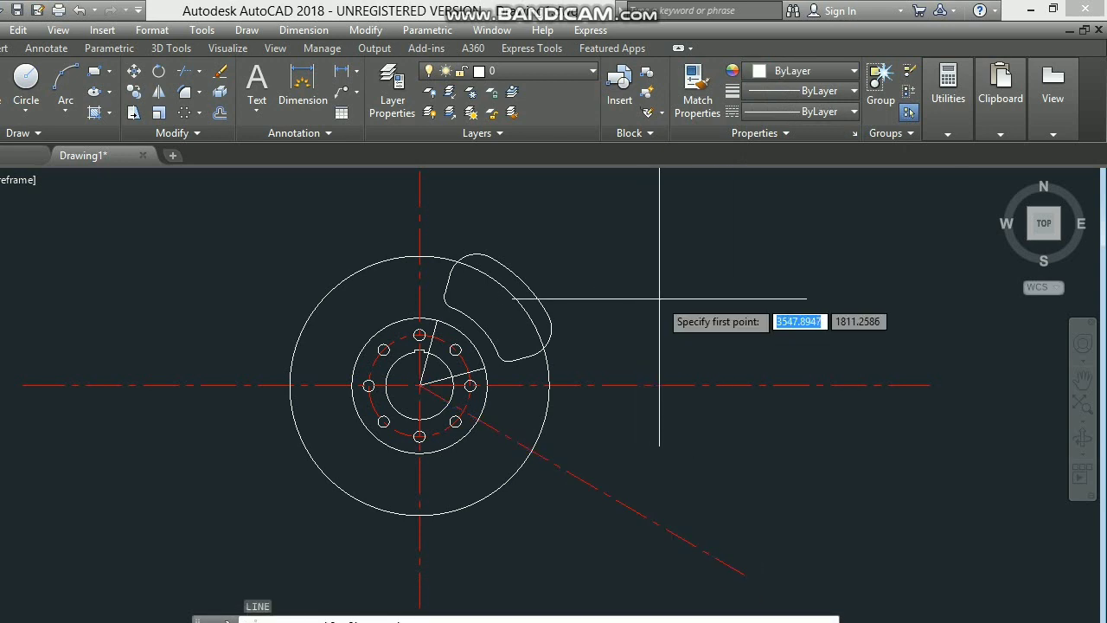
left_click(659, 298)
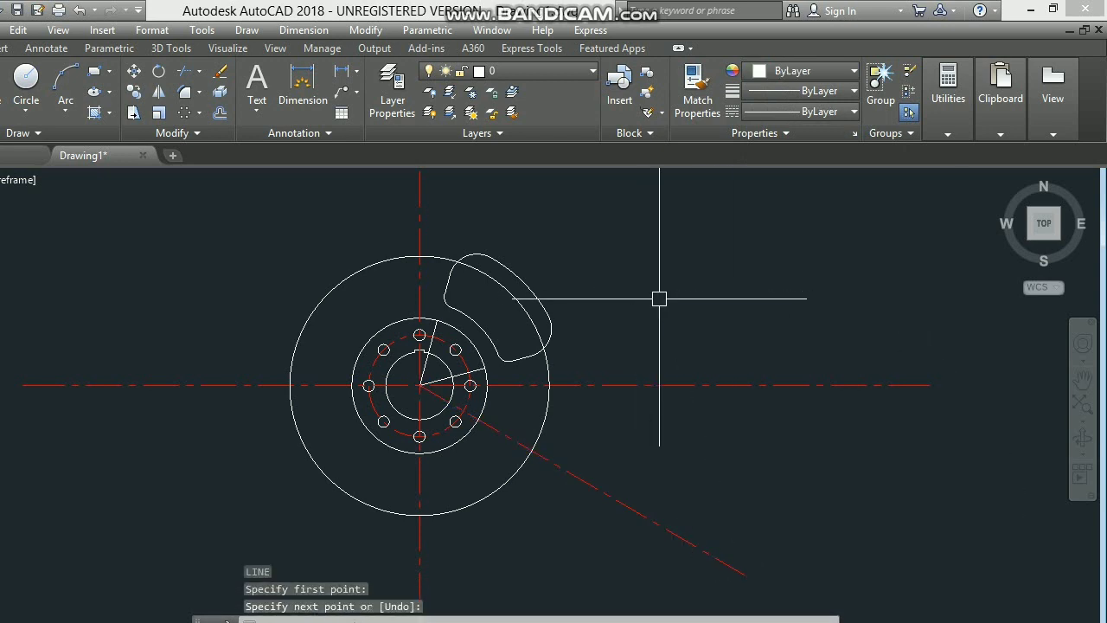
scroll(648, 304, "down", 2)
scroll(647, 304, "up", 2)
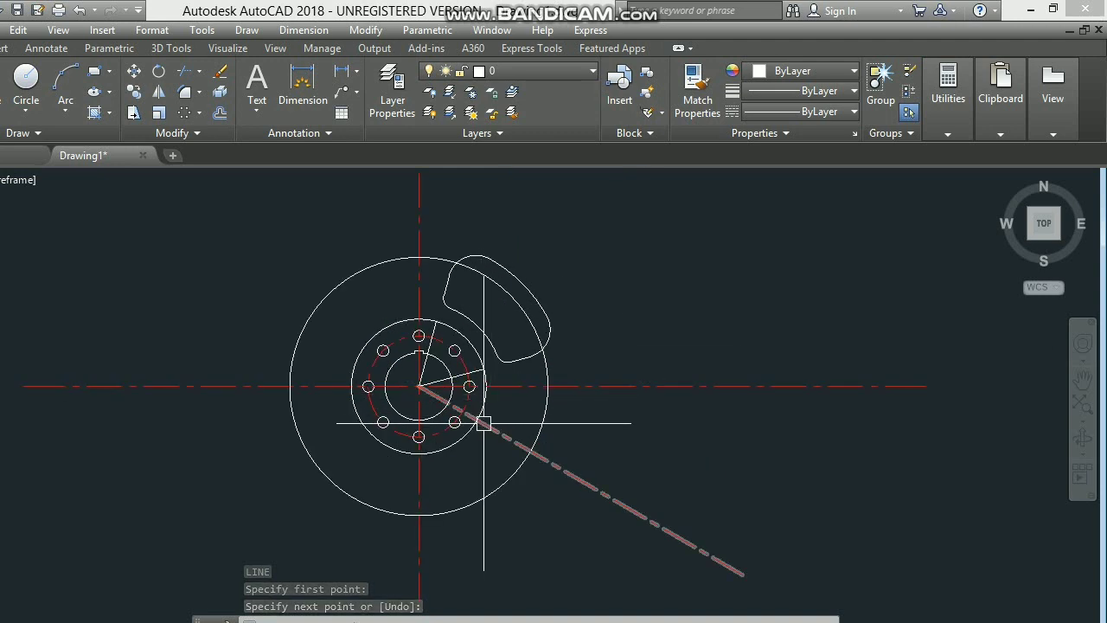
- Draw a radius-15 circle at the diagonal centre line's crossing with the outer circle and select it
type("c")
key("Return")
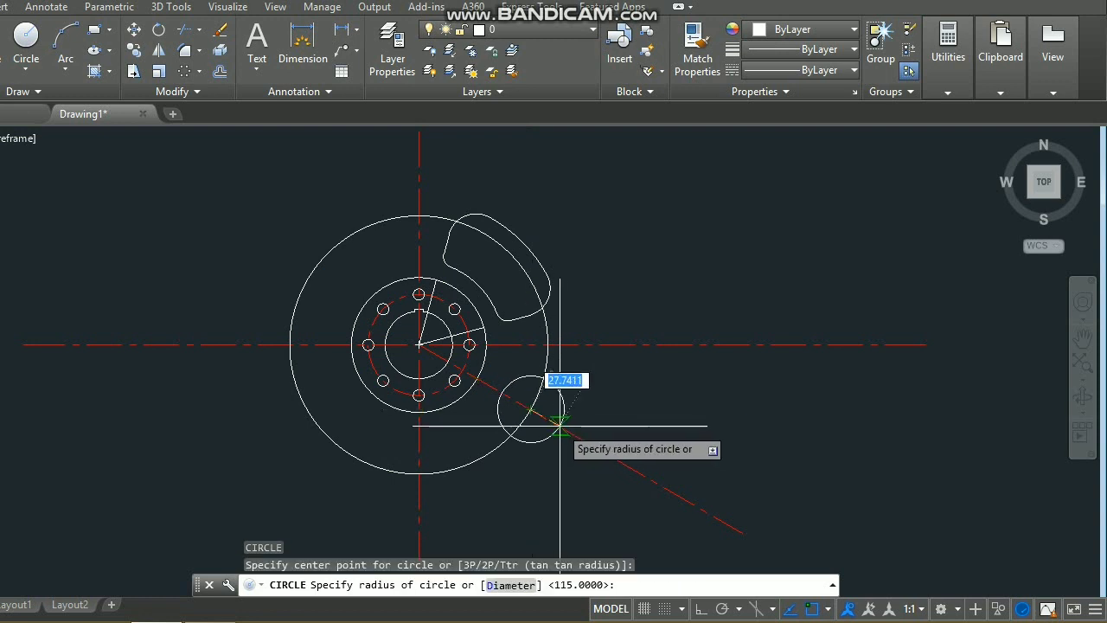
type("15")
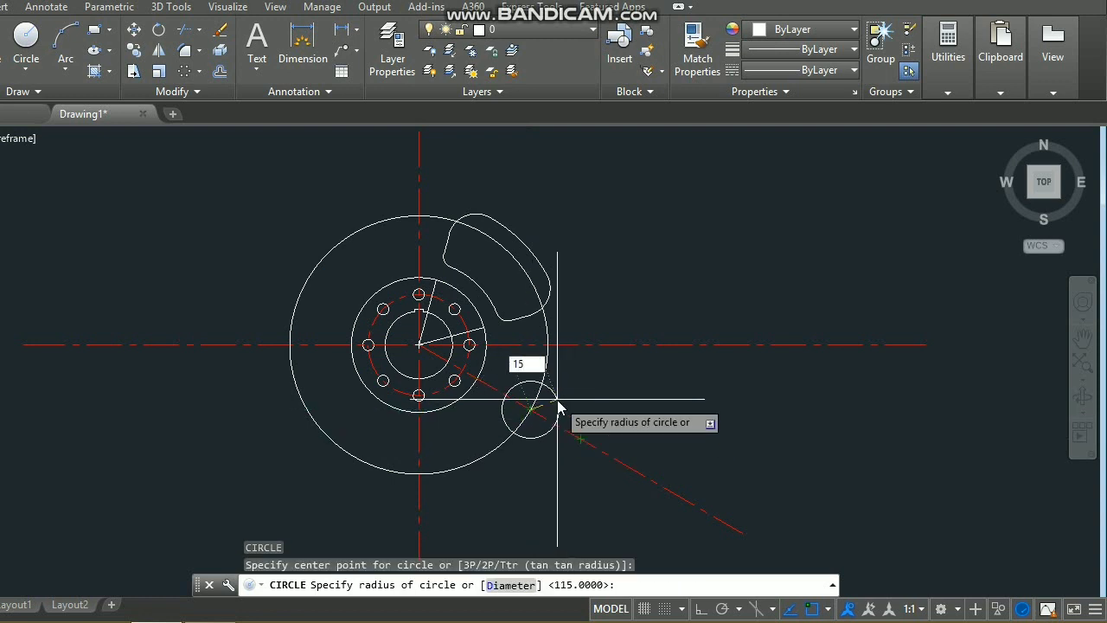
key("Return")
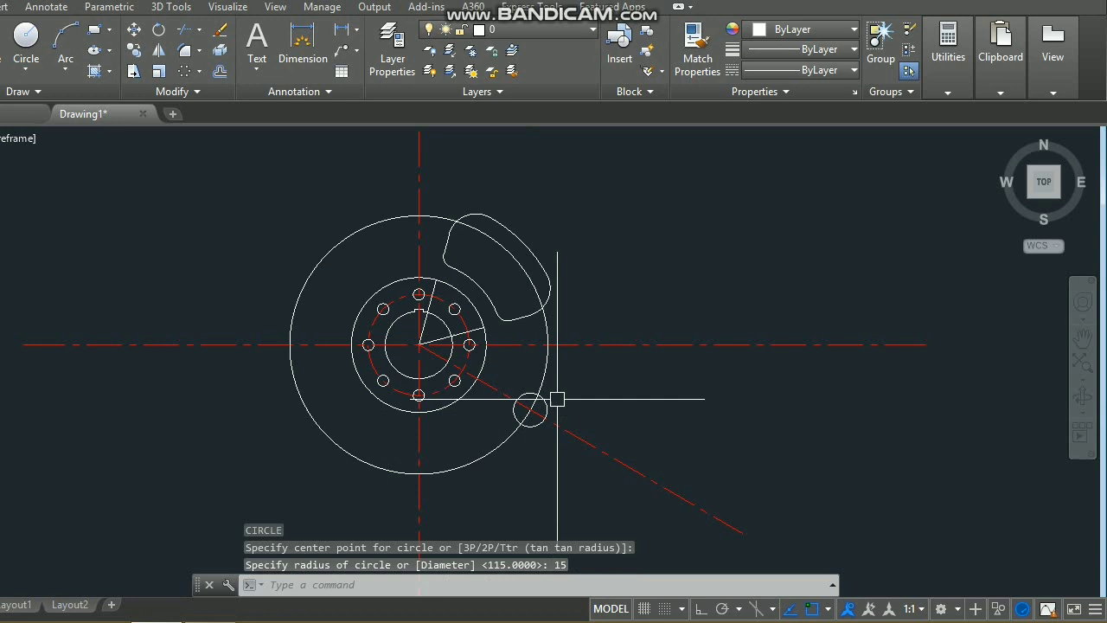
scroll(526, 405, "down", 2)
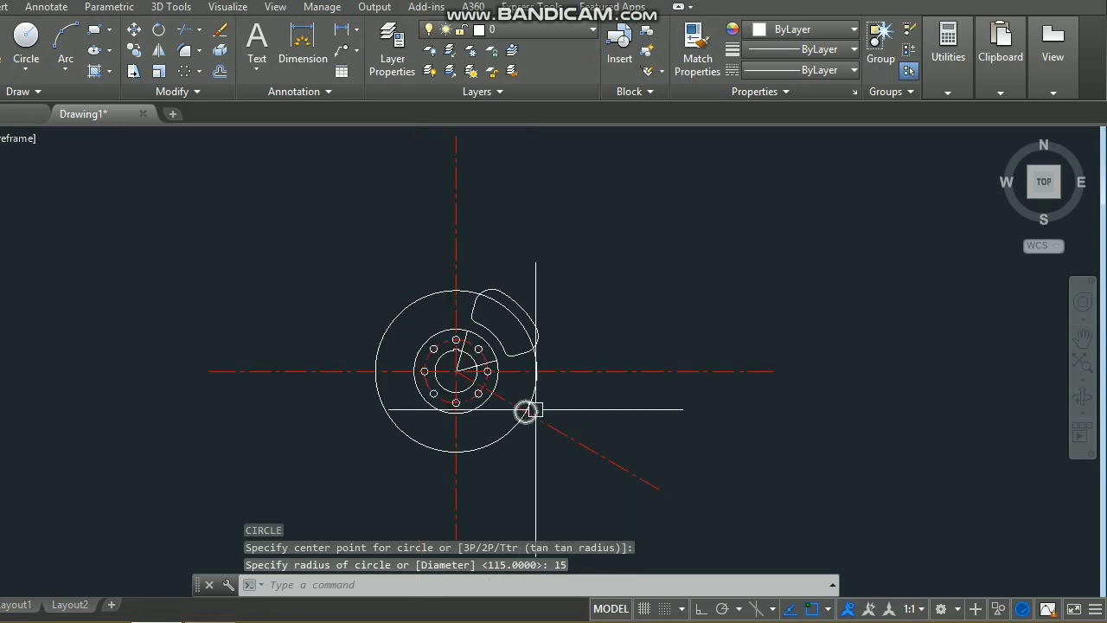
left_click(534, 408)
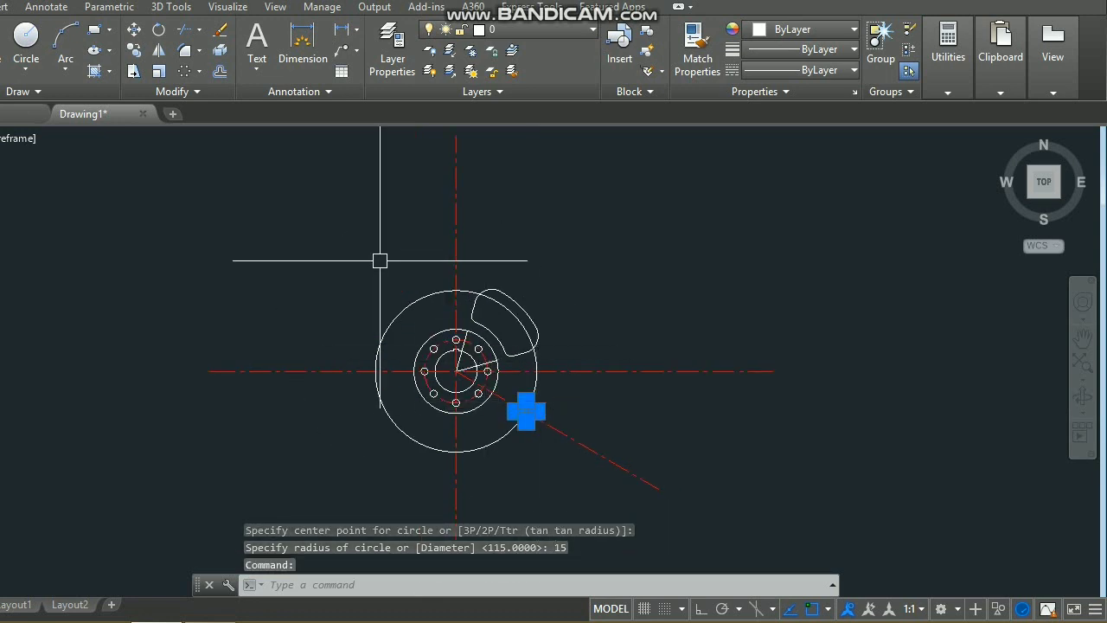
- Polar-array the small circle about the disc centre: 7 items, 120° fill, direction reversed
left_click(273, 113)
left_click(285, 208)
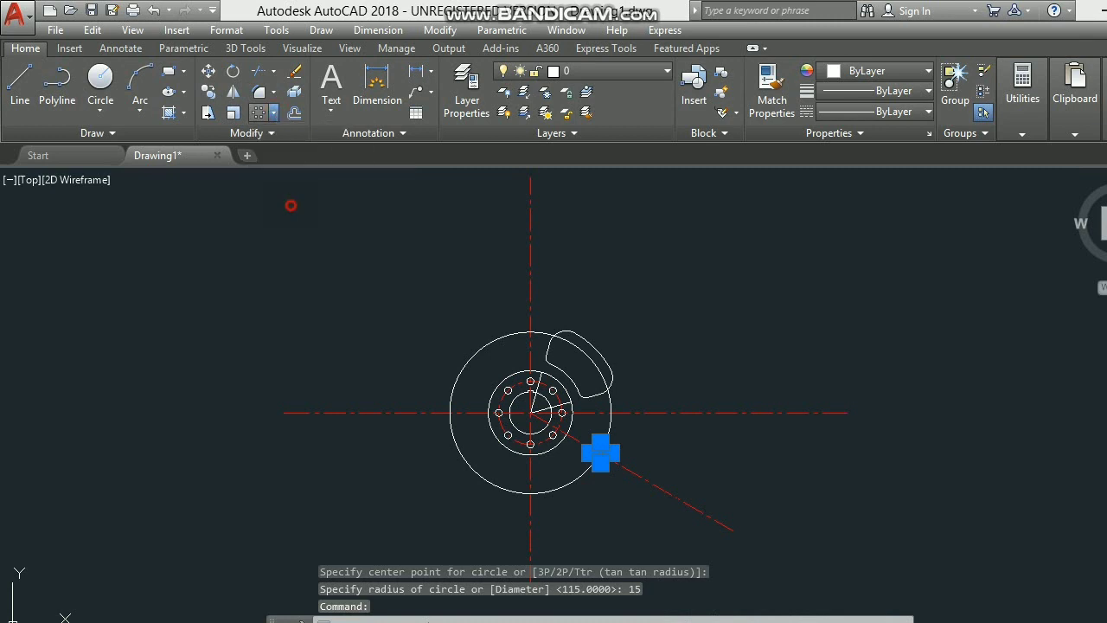
left_click(531, 413)
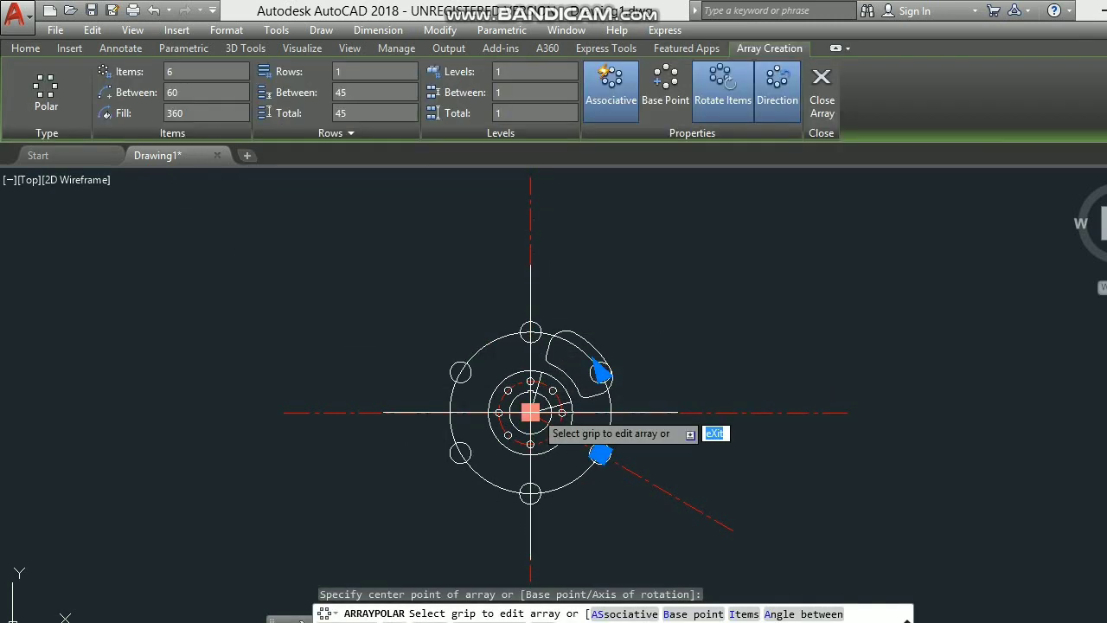
left_click(181, 72)
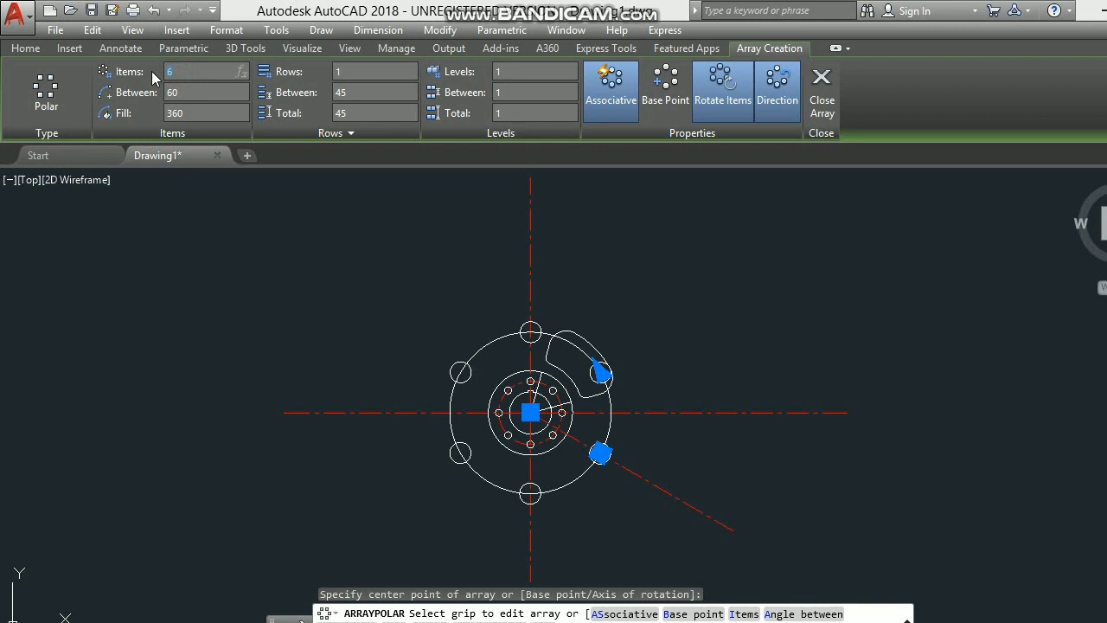
type("7")
key("Return")
left_click(181, 114)
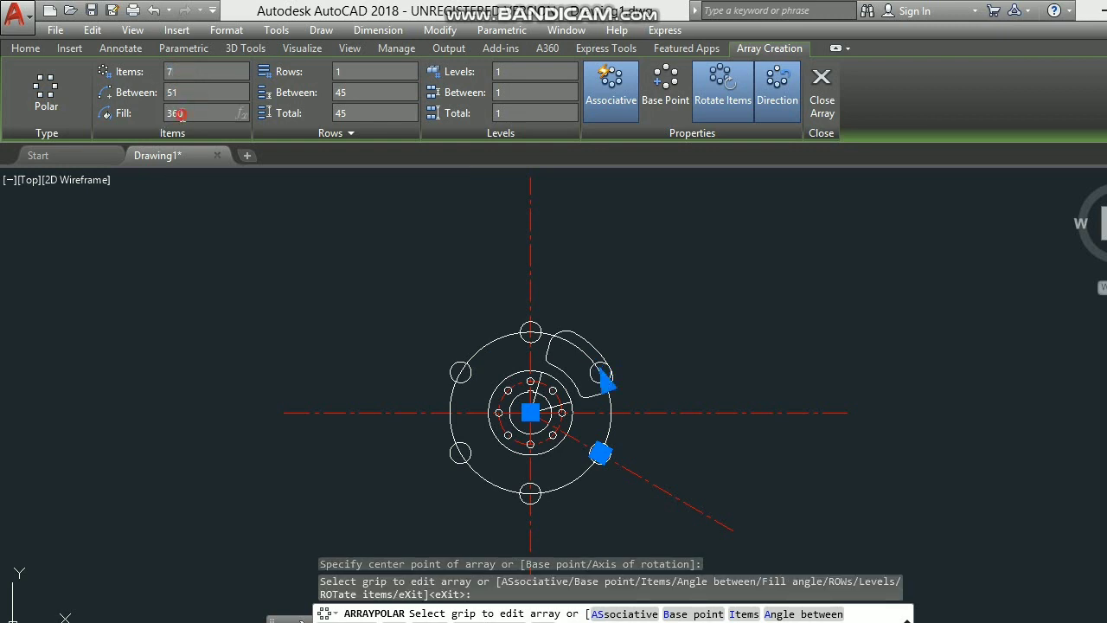
type("120")
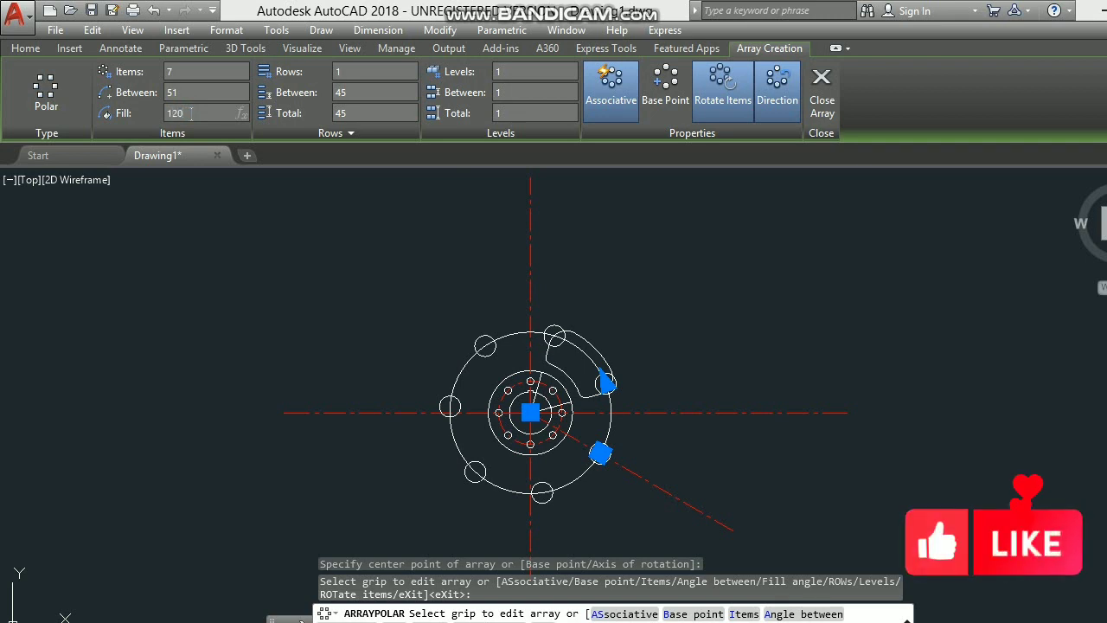
left_click(172, 92)
type("20")
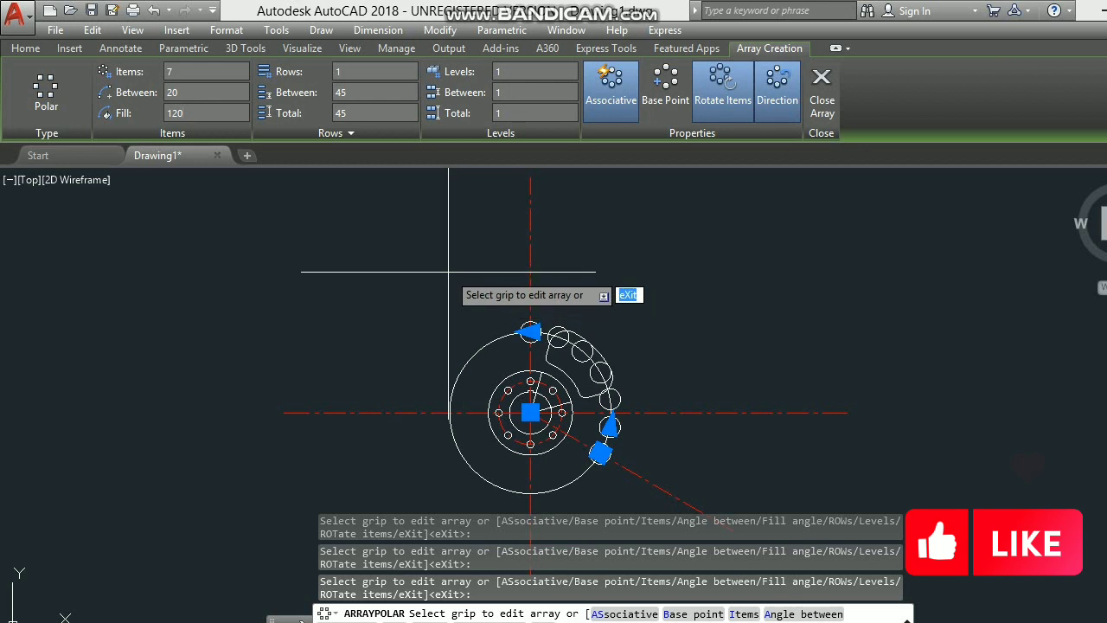
key("Return")
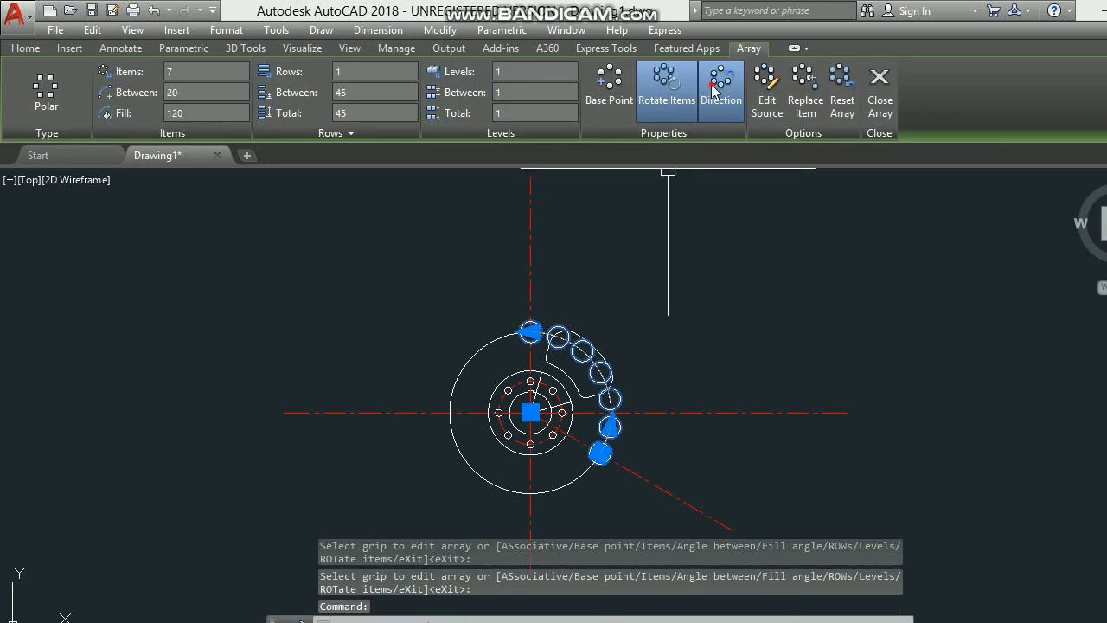
left_click(714, 88)
- Cancel the repeated array command and nudge the view slightly upward
key("Return")
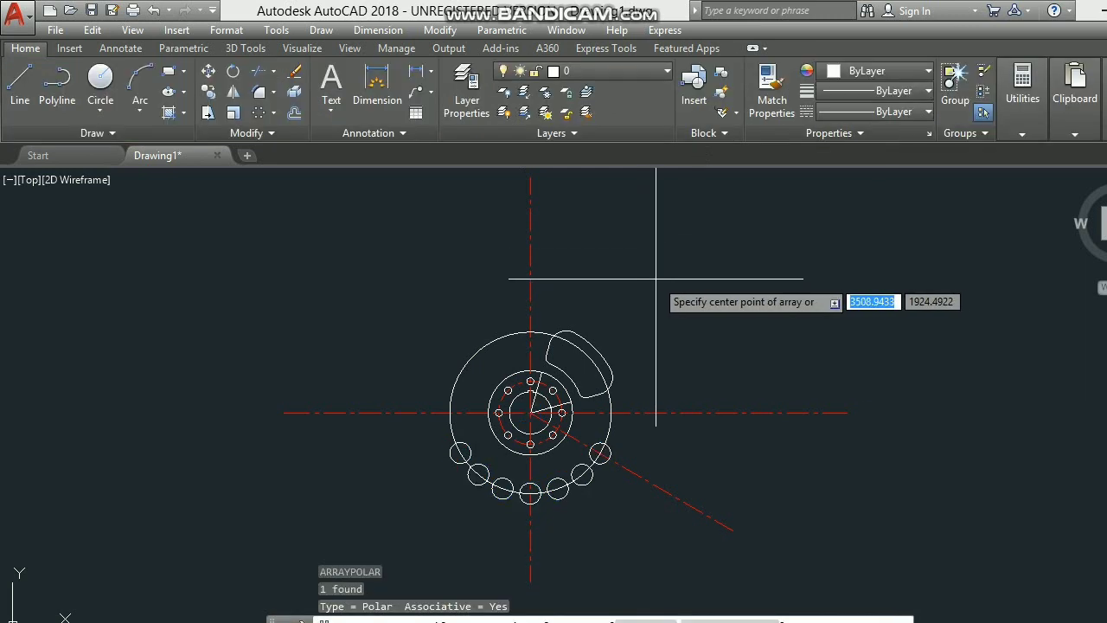
key("Return")
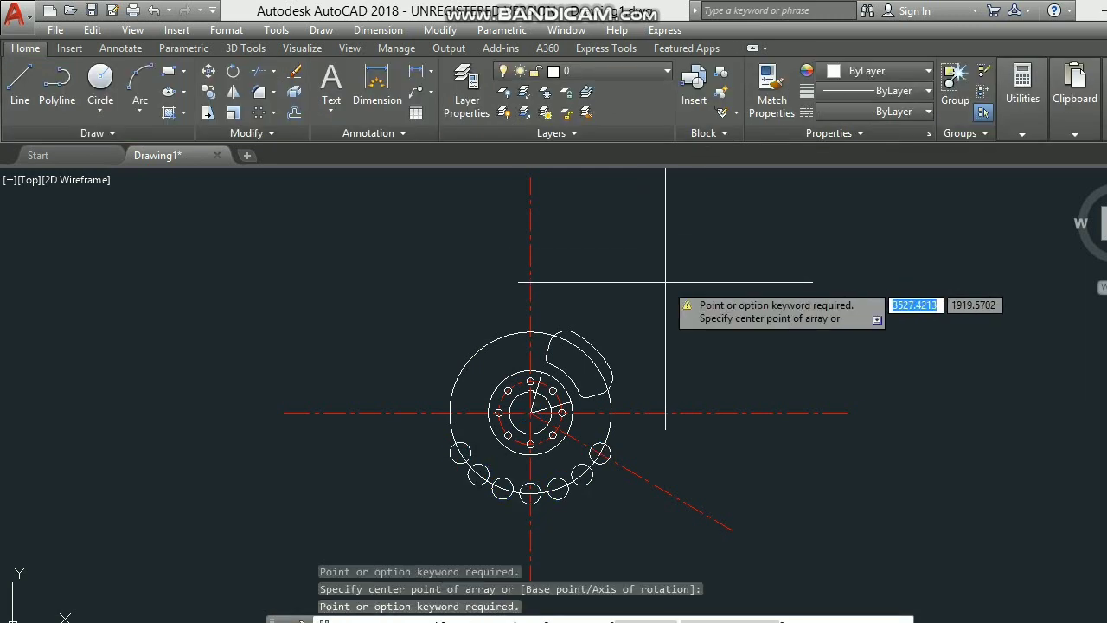
right_click(672, 279)
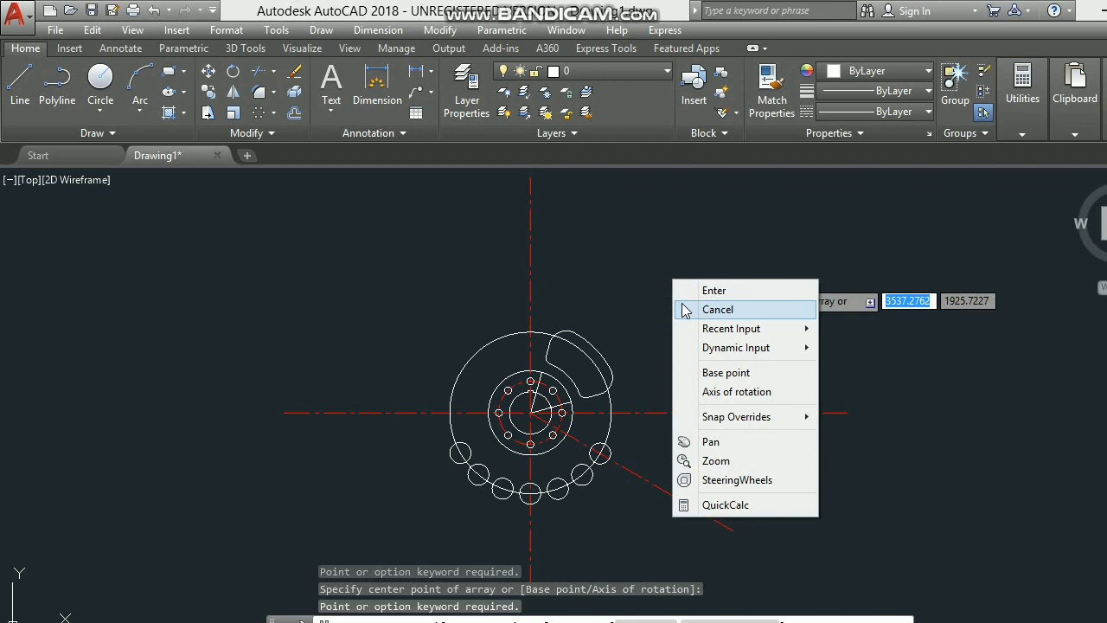
left_click(686, 310)
scroll(707, 347, "down", 2)
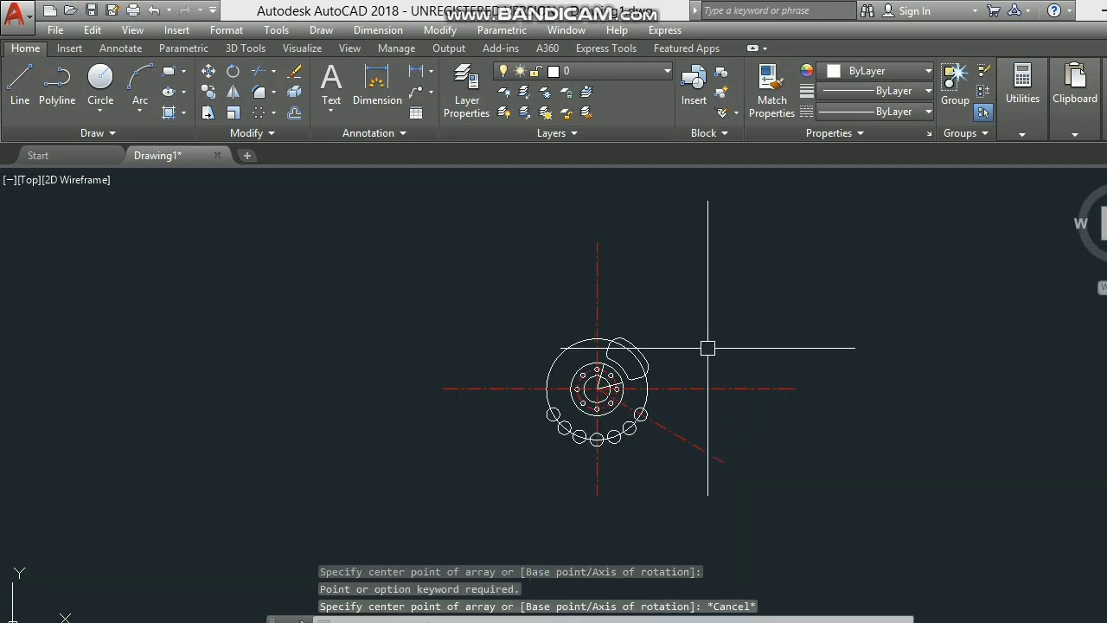
scroll(677, 349, "up", 2)
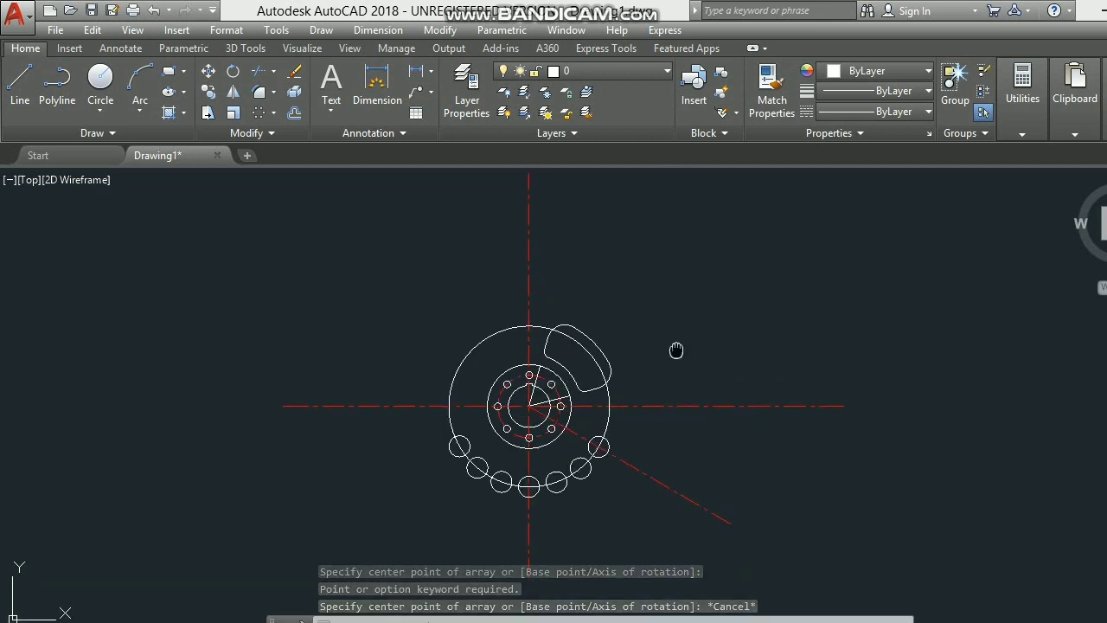
middle_click_drag(676, 350, 682, 333)
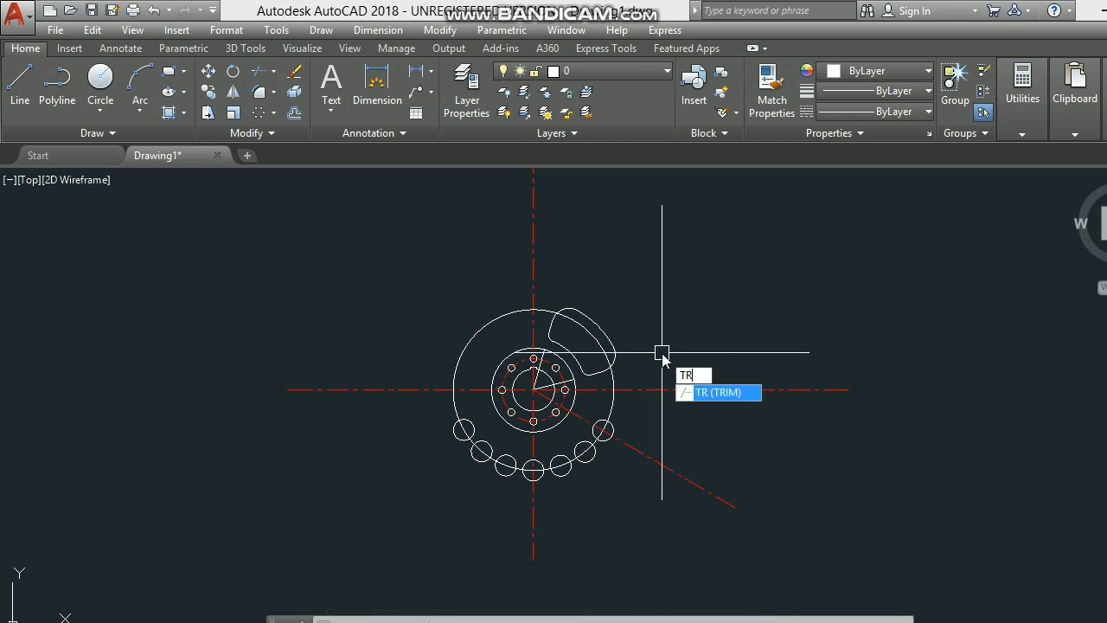
- Trim away the upper and left portions of the radius-115 circle, then select the remaining lower arc
key("Return")
scroll(616, 379, "up", 2)
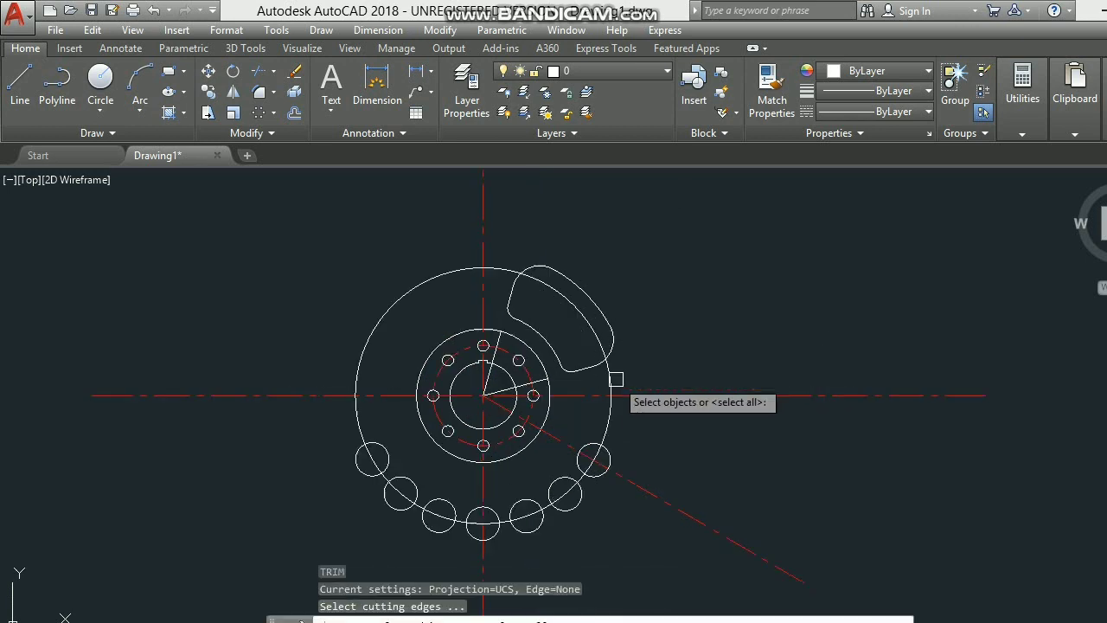
key("Return")
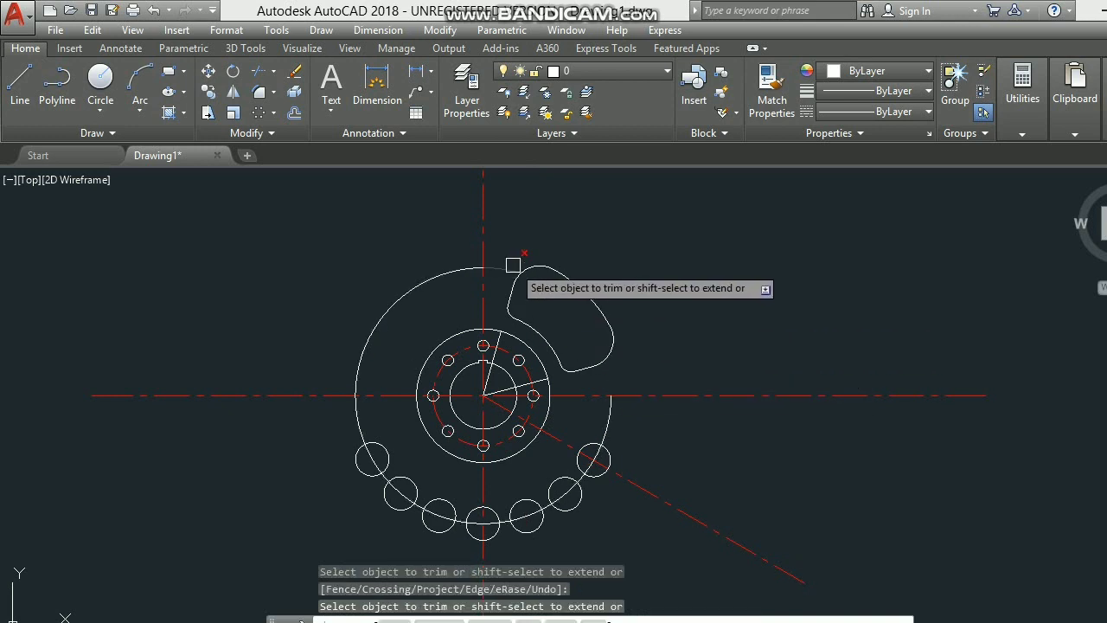
left_click(455, 268)
left_click(358, 424)
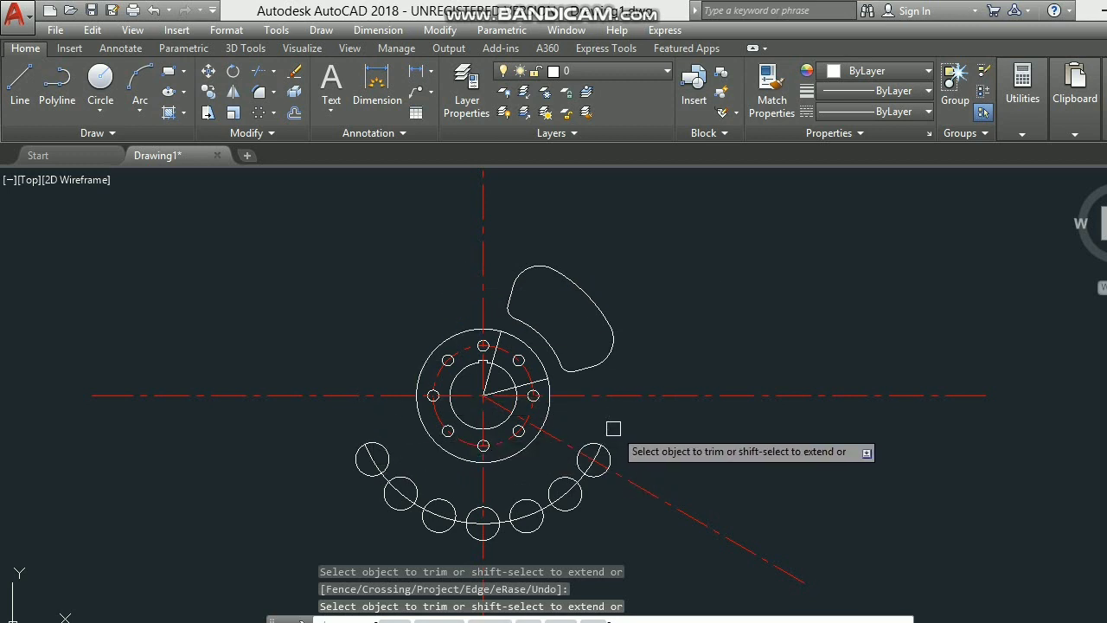
key("Return")
scroll(708, 430, "down", 2)
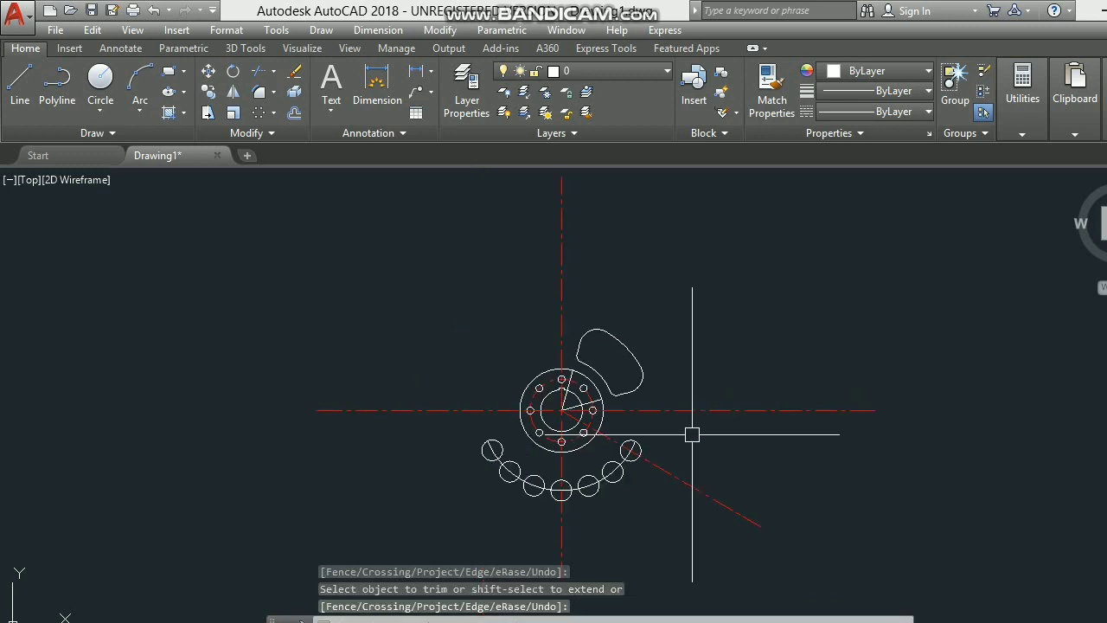
scroll(615, 458, "up", 2)
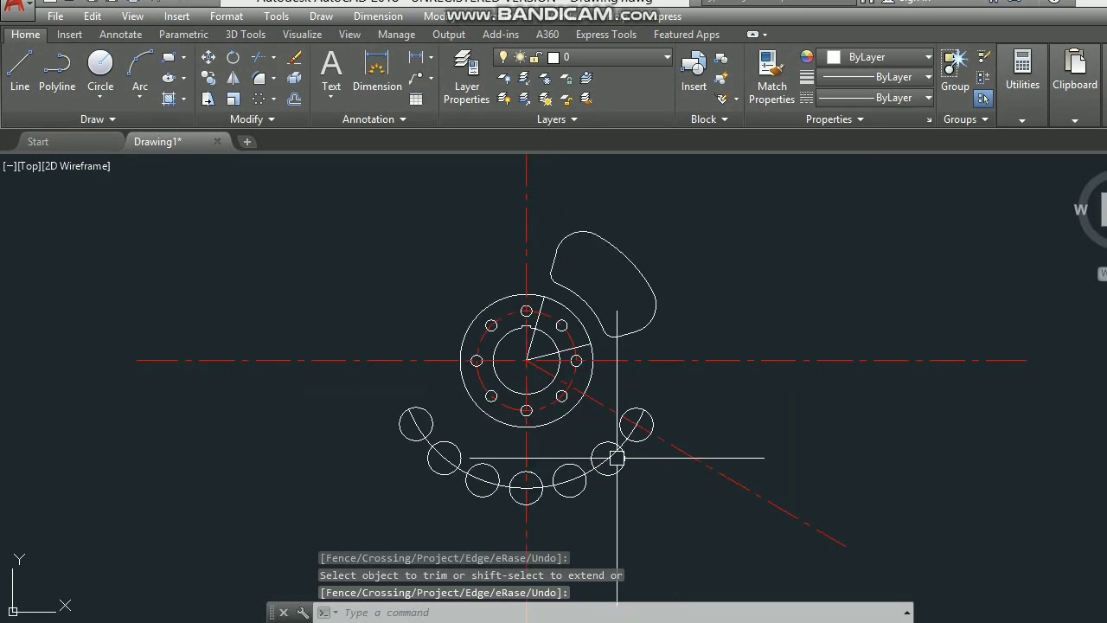
left_click(608, 458)
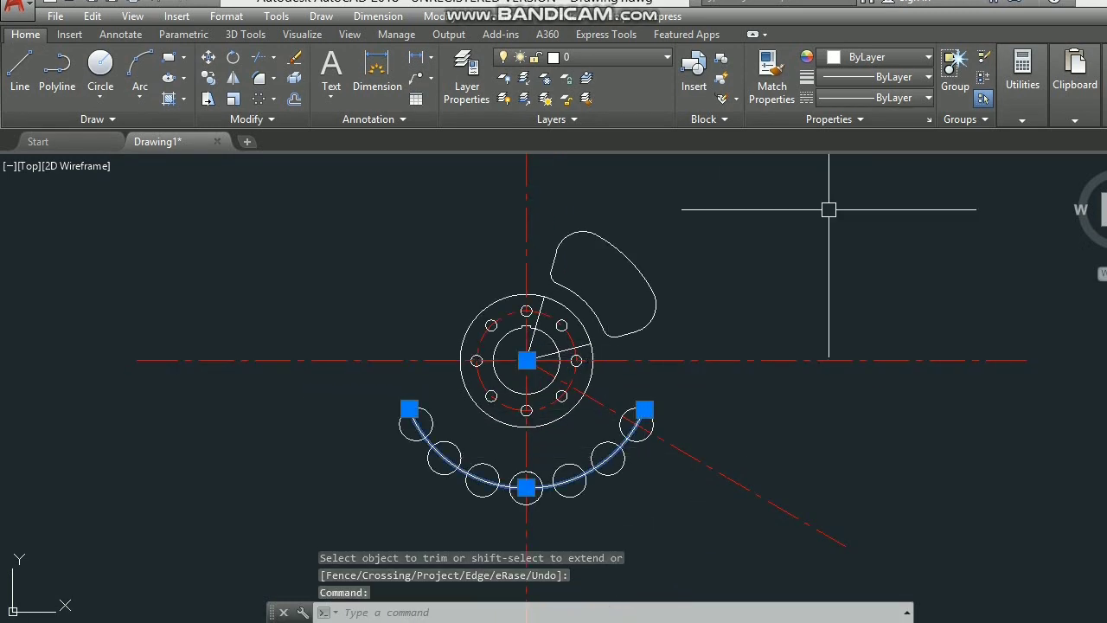
- Set the selected arc to the CENTER linetype and colour it red
left_click(918, 97)
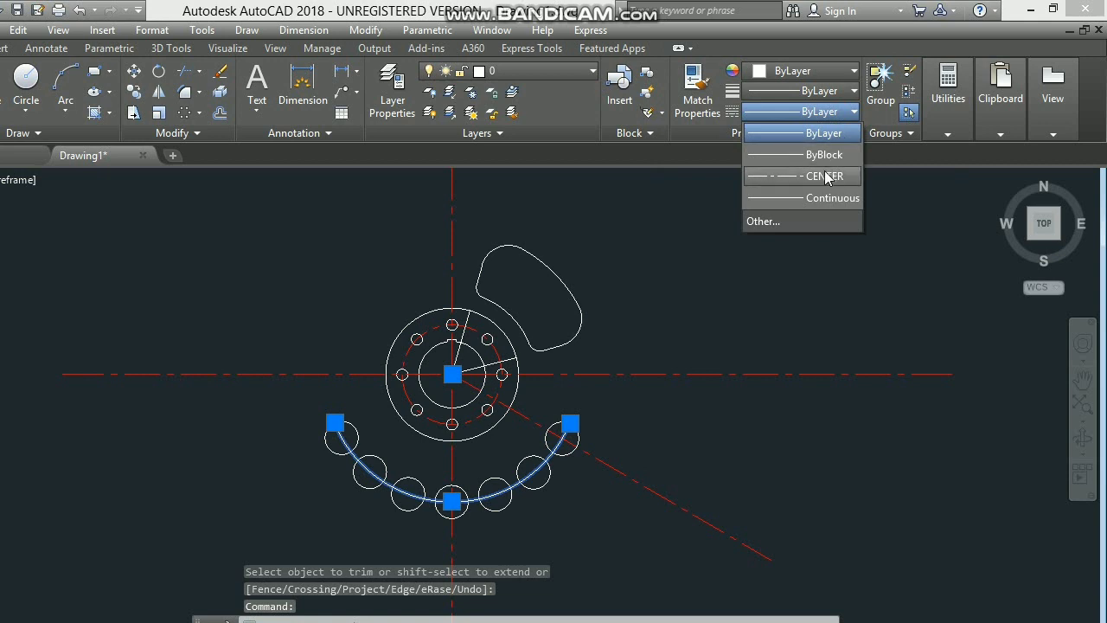
left_click(824, 176)
left_click(843, 74)
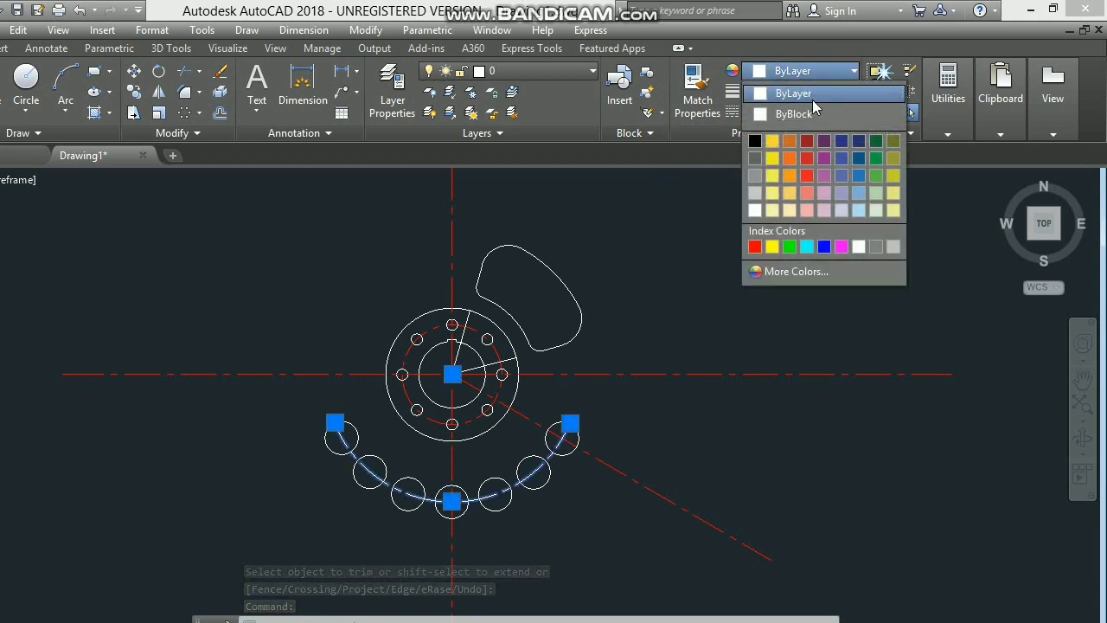
left_click(754, 247)
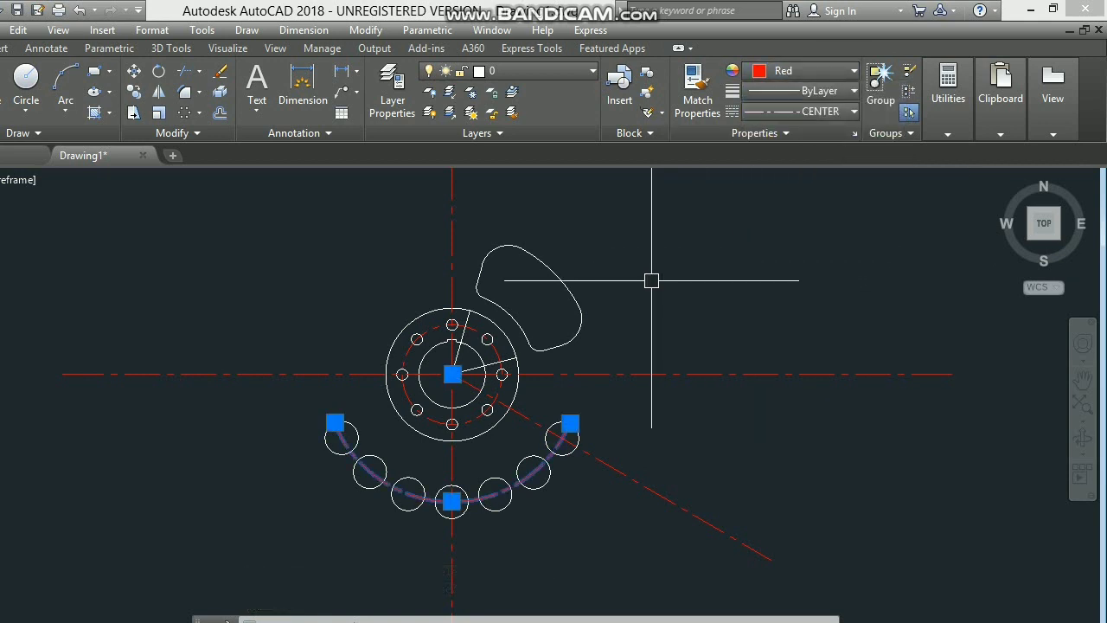
- Start a trim against the arc, then begin a new circle
type("tr")
key("Return")
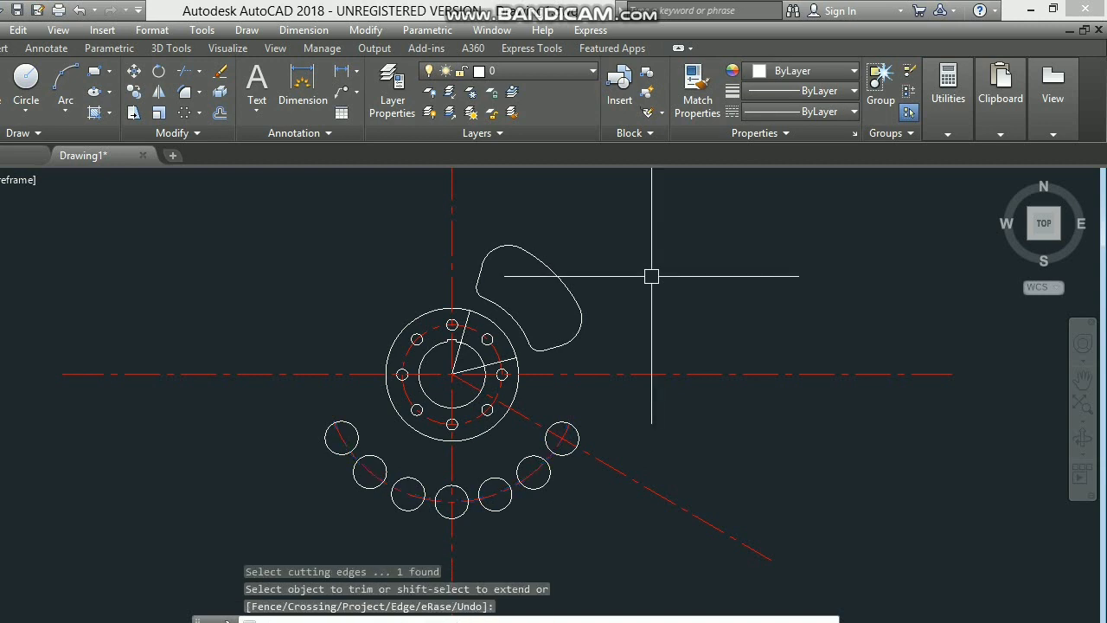
scroll(651, 275, "down", 2)
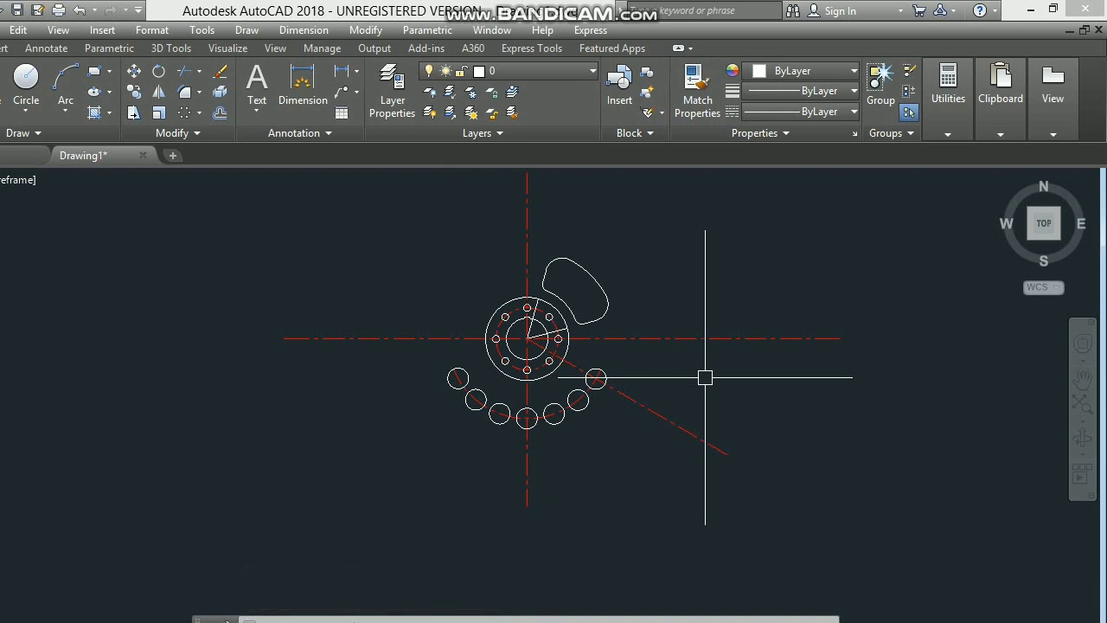
type("C")
key("Return")
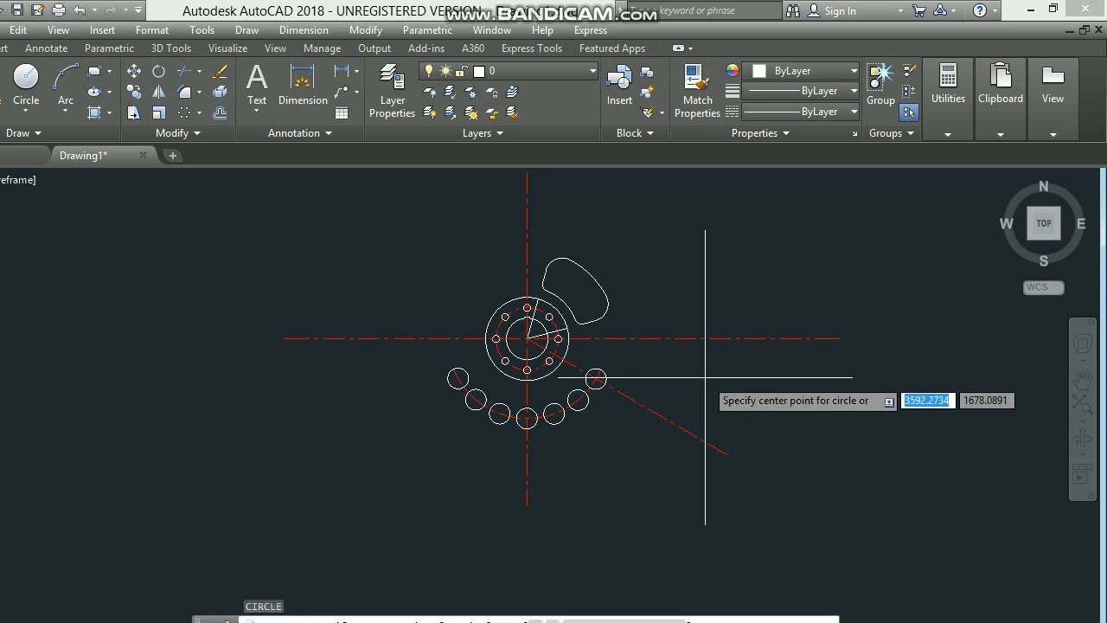
- Centre a circle on the hub with diameter 300, then recentre the view
left_click(527, 338)
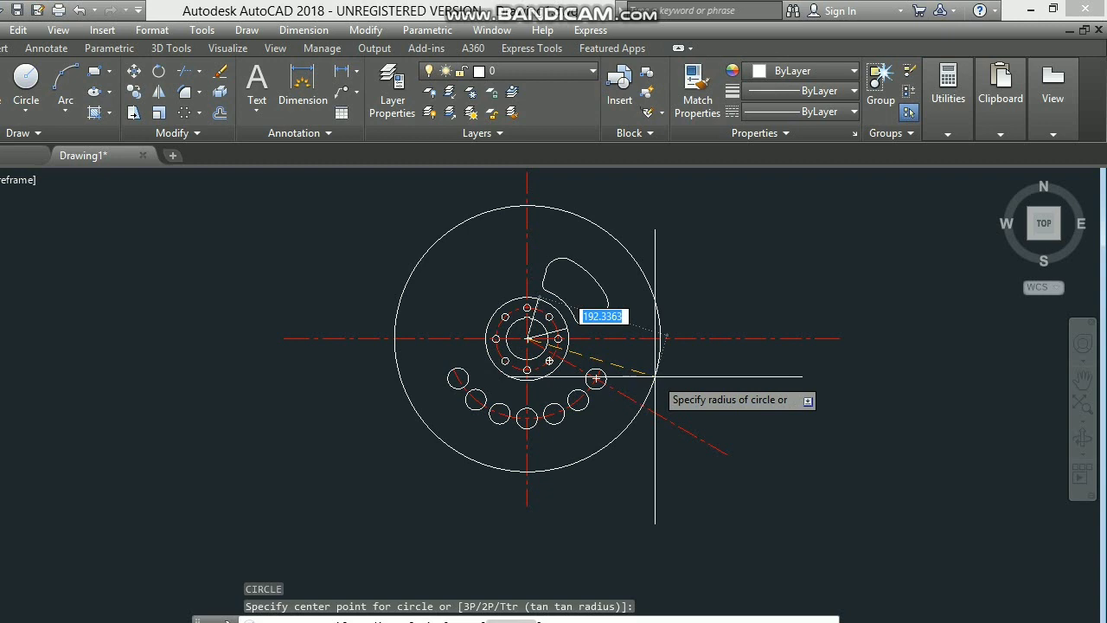
type("D")
key("Return")
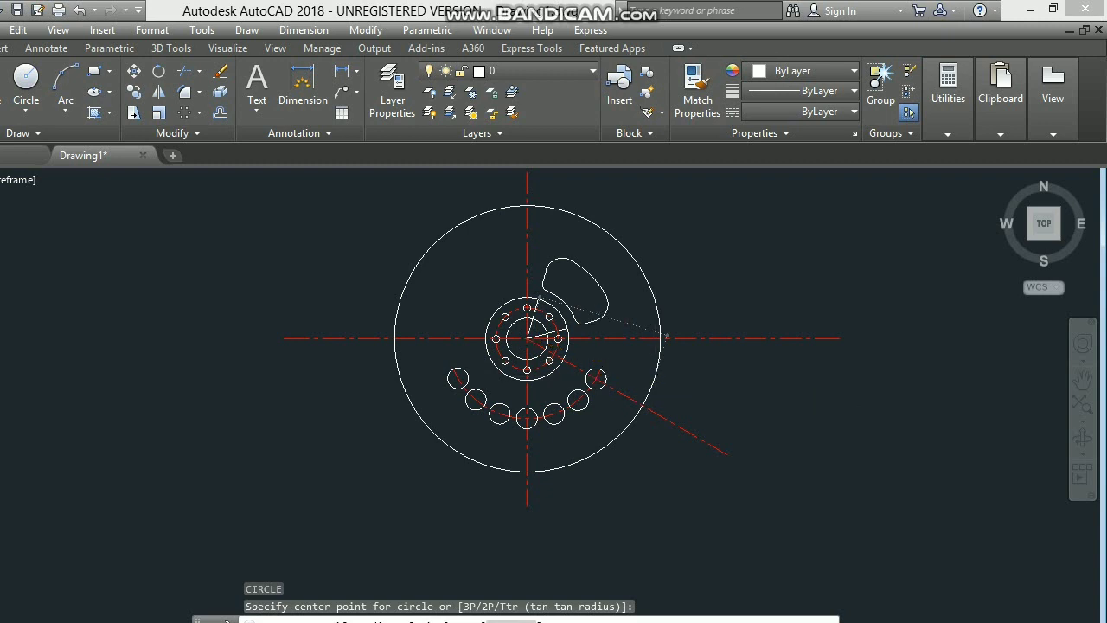
type("300")
key("Return")
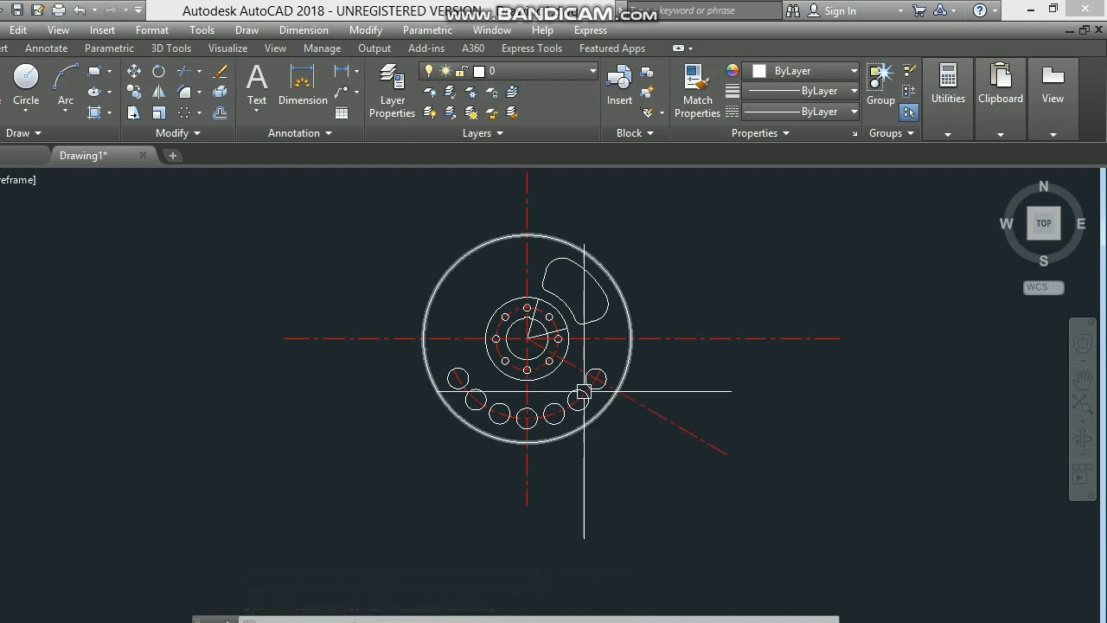
scroll(625, 285, "up", 4)
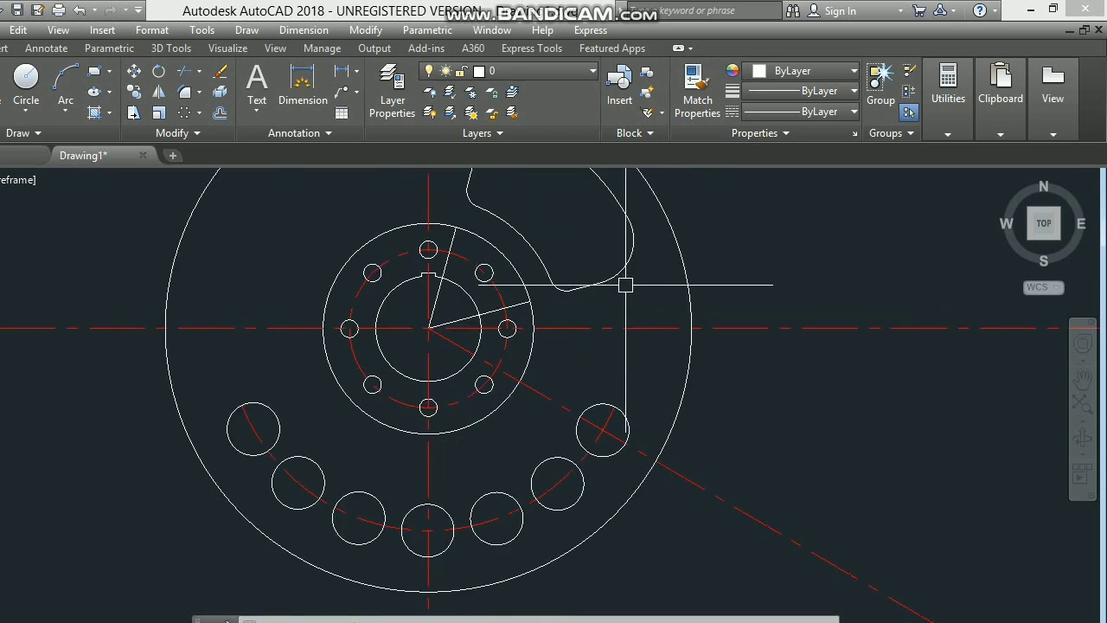
scroll(635, 306, "down", 2)
middle_click_drag(635, 299, 635, 341)
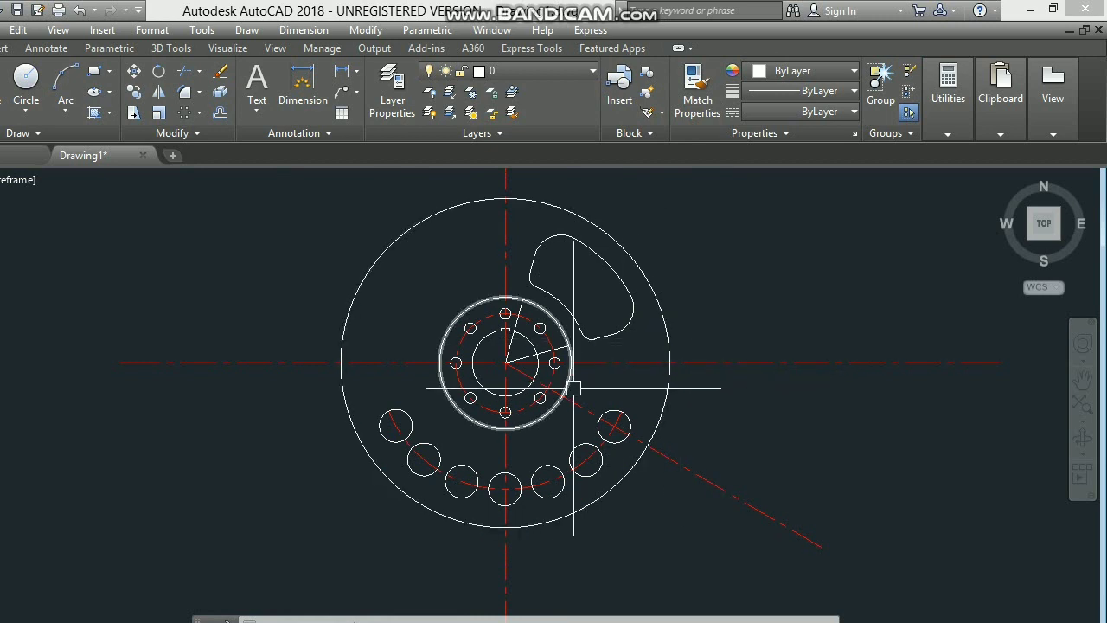
- Draw a 360-diameter circle on the hub centre, concentric with the 300 rim
type("C")
key("Return")
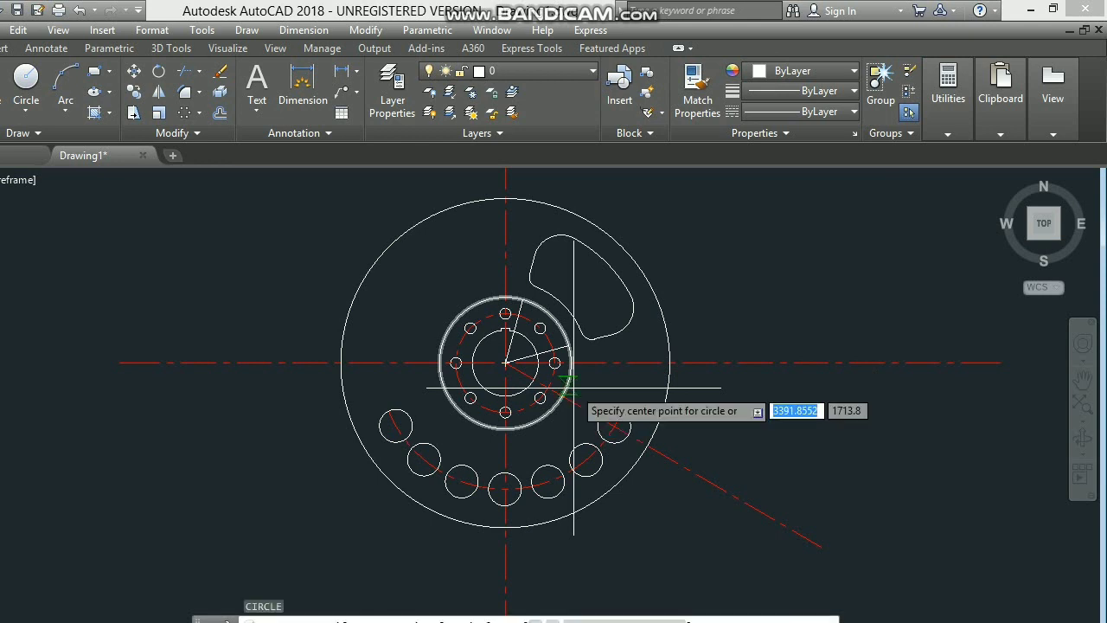
left_click(506, 362)
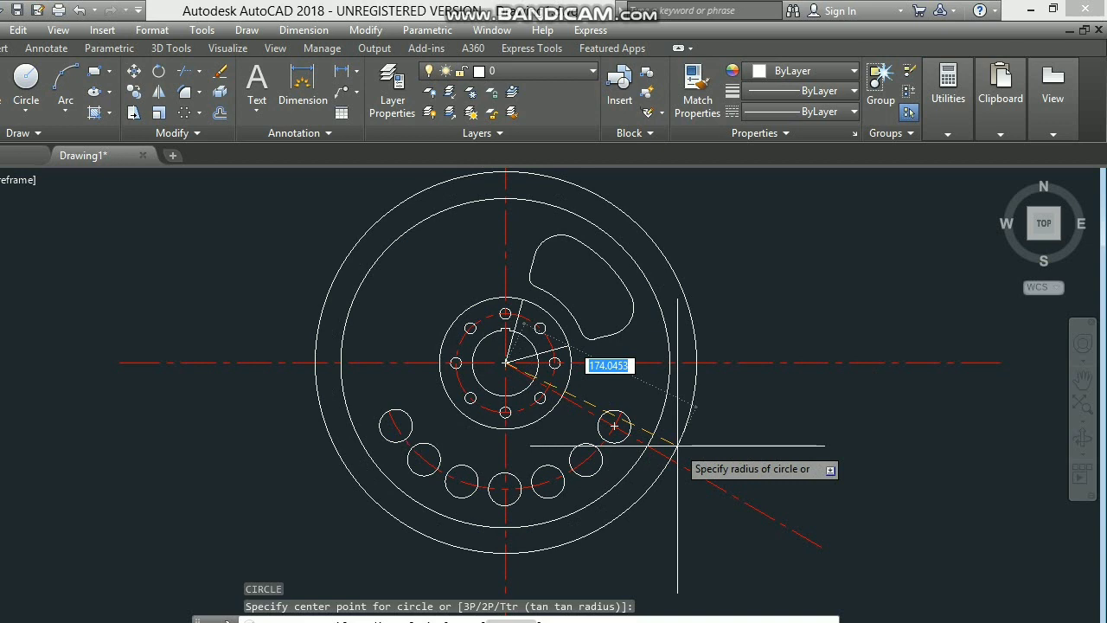
type("D")
key("Return")
type("360")
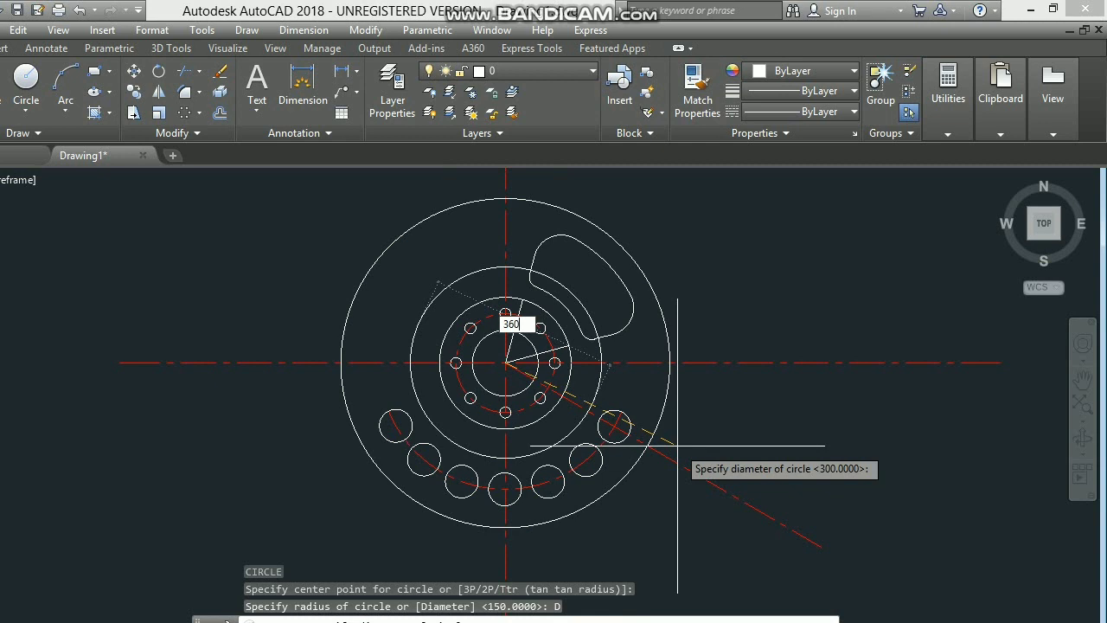
key("Return")
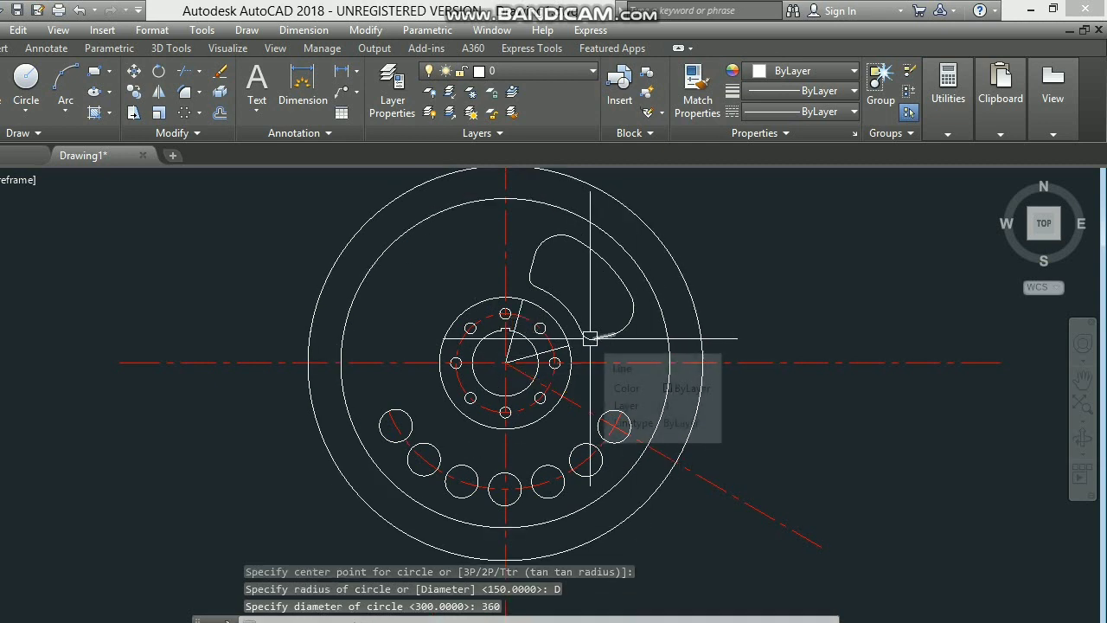
mouse_move(590, 338)
middle_mouse_down()
mouse_move(603, 375)
mouse_move(586, 324)
middle_mouse_up()
scroll(603, 374, "down", 2)
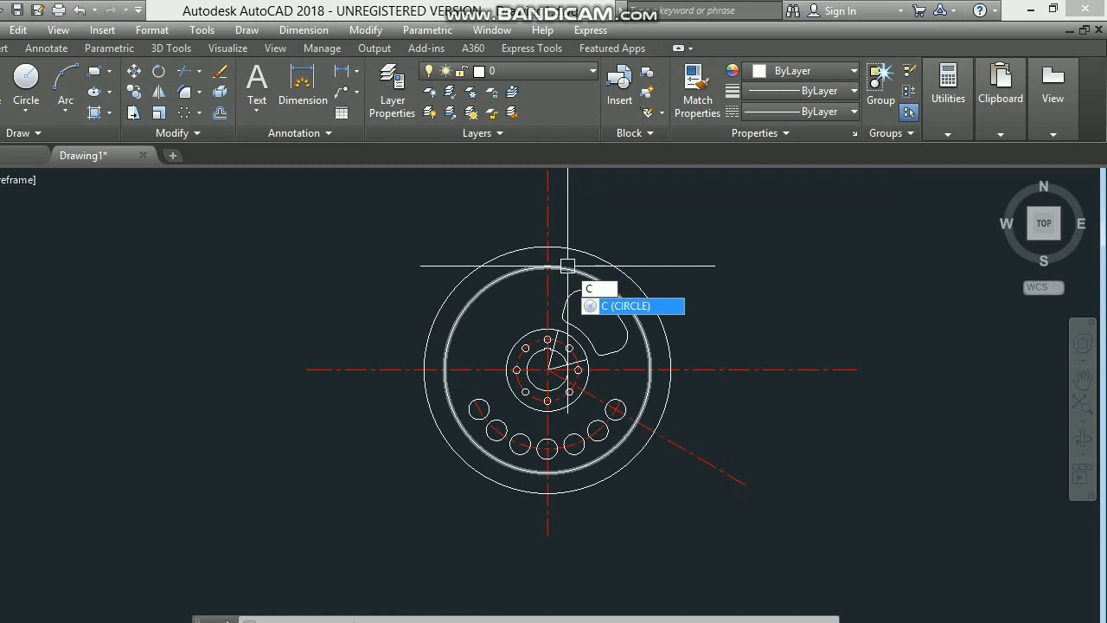
- Draw a radius-20 circle centred on the top quadrant of the 360 rim
key("Return")
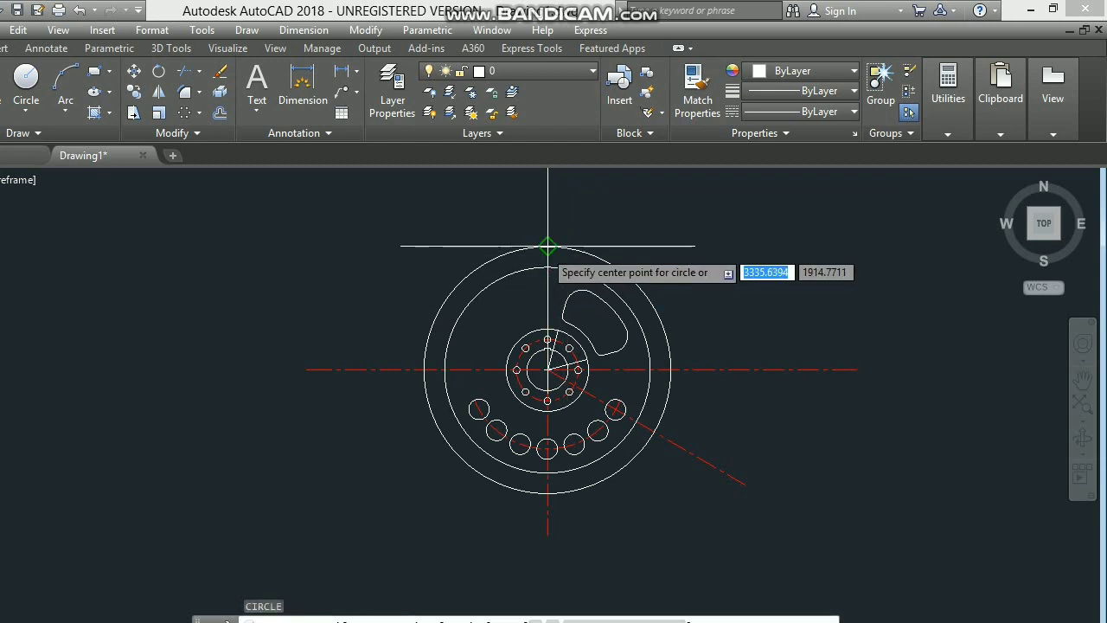
left_click(547, 246)
type("0")
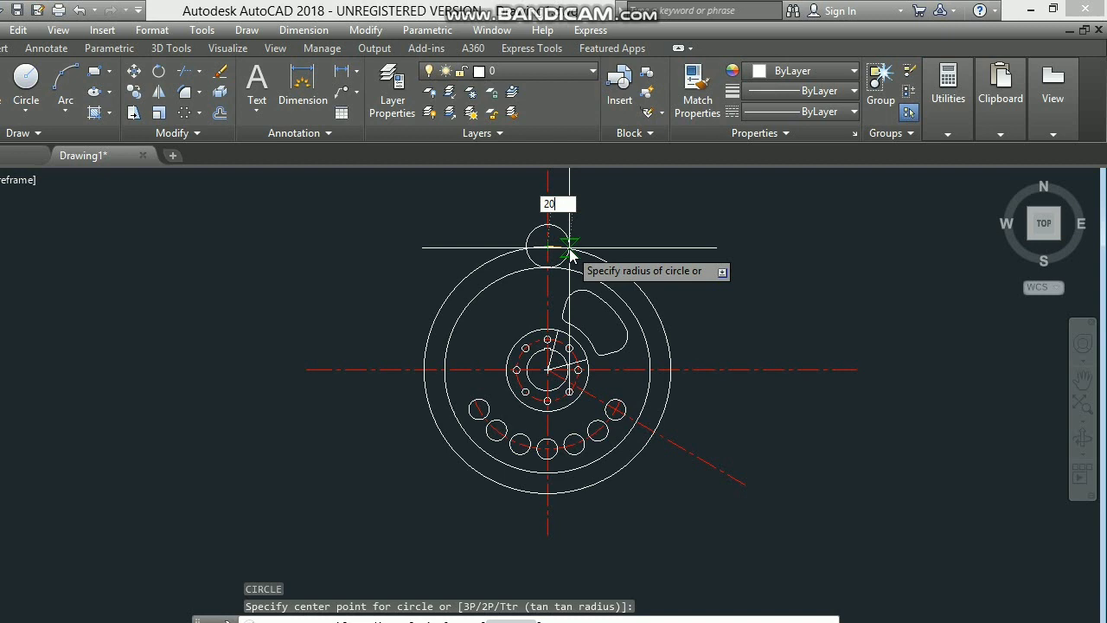
key("Return")
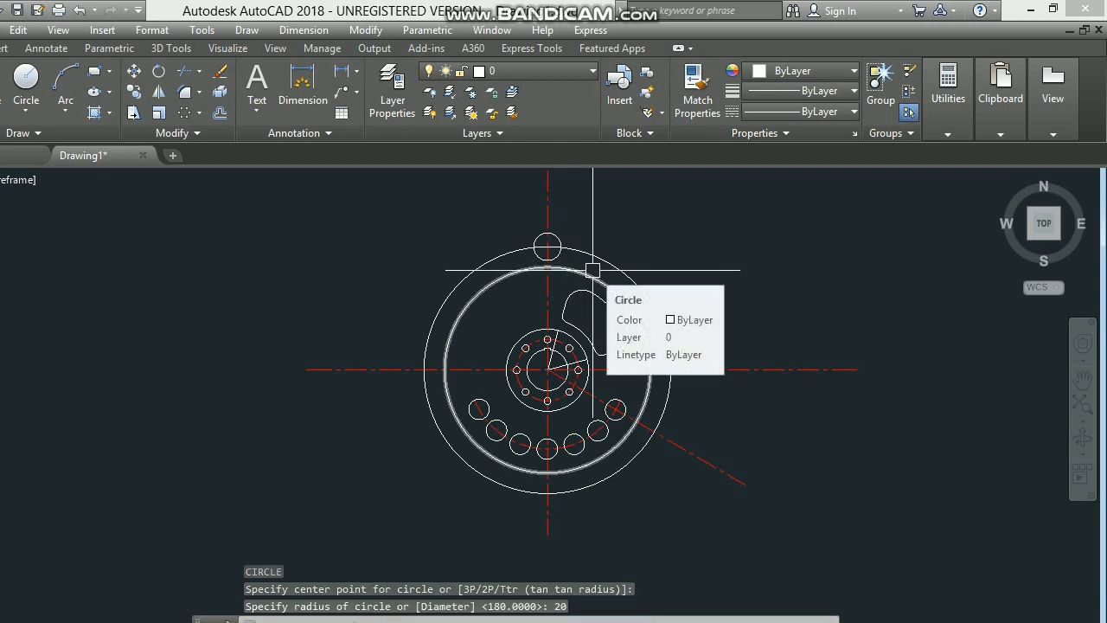
scroll(590, 264, "up", 2)
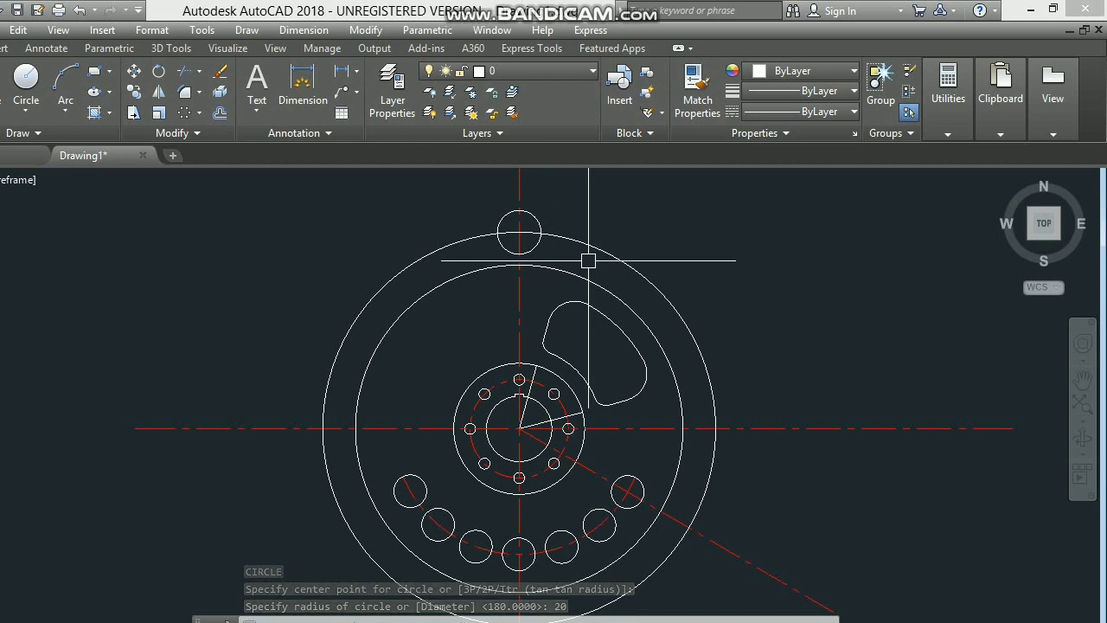
- Trim the small circle's part above the rim, leaving a half-round notch arc, and select it
type("TR")
key("Return")
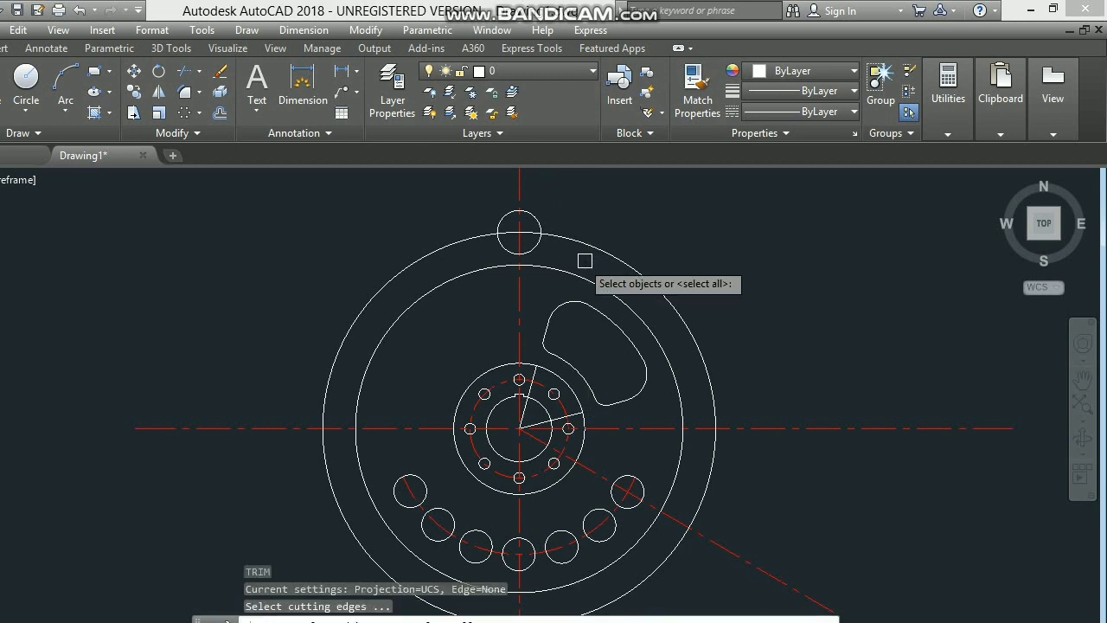
key("Return")
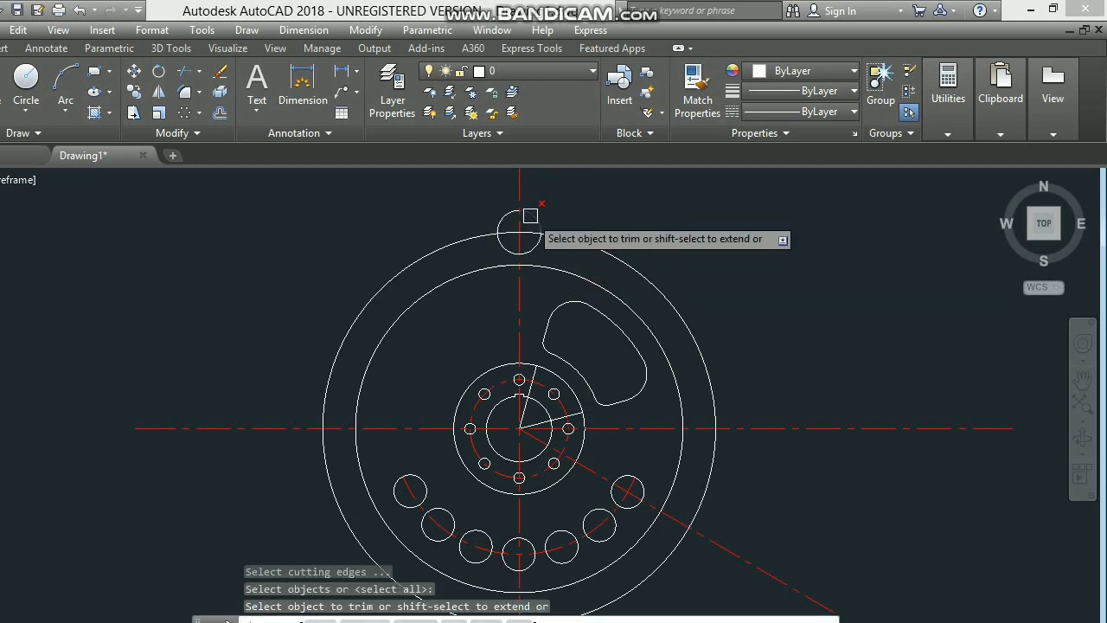
left_click(530, 215)
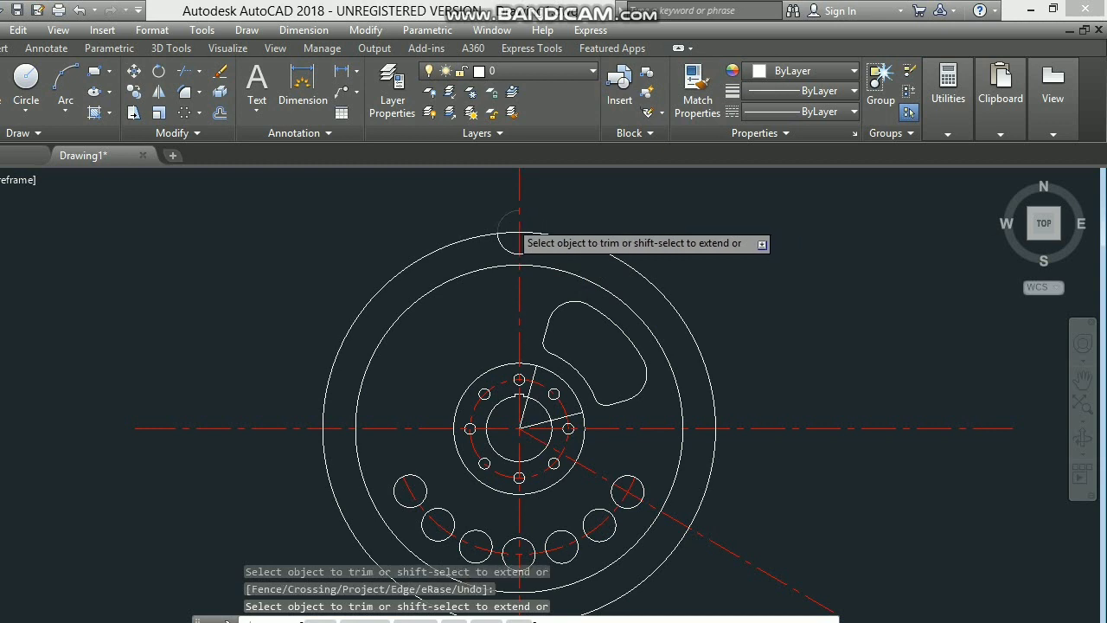
left_click(507, 219)
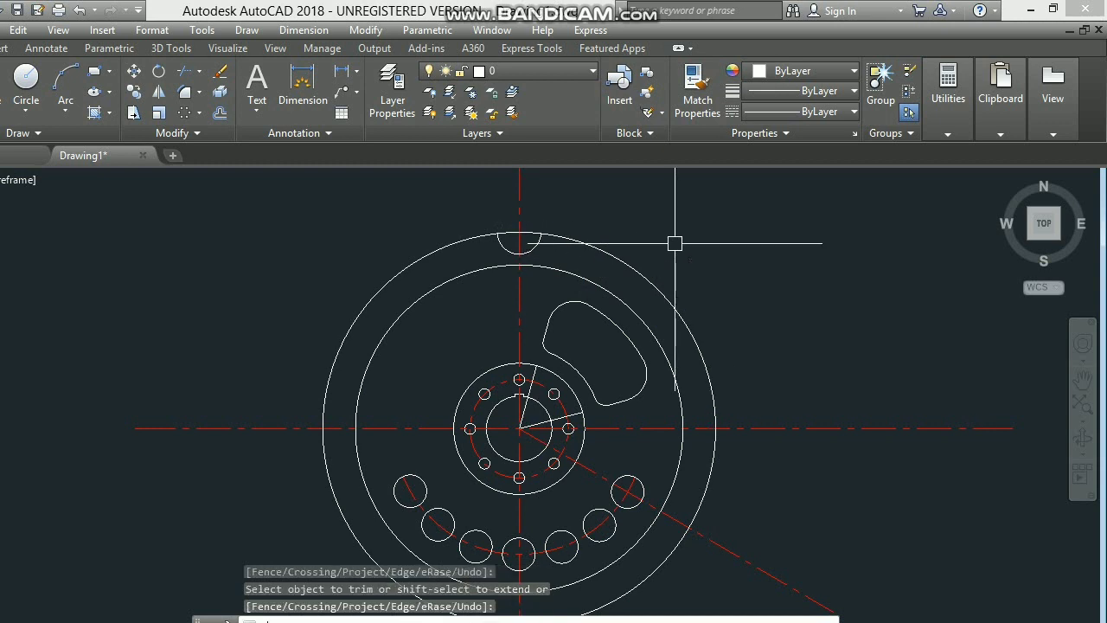
key("Return")
left_click(530, 249)
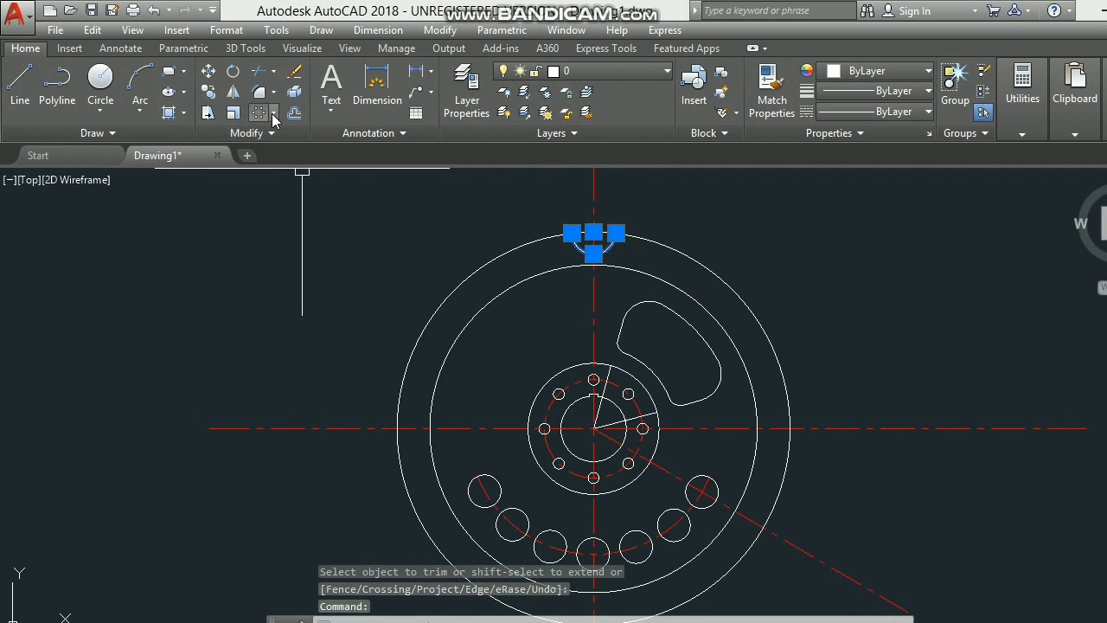
- Polar-array the notch arc 18 times over 360° about the hub centre
left_click(273, 115)
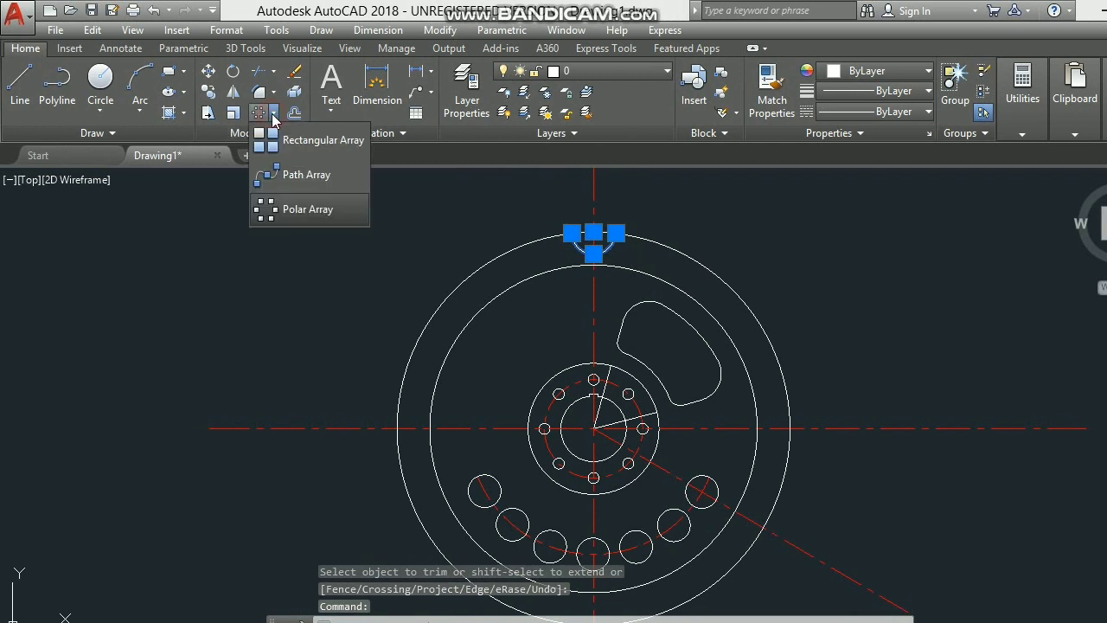
left_click(286, 208)
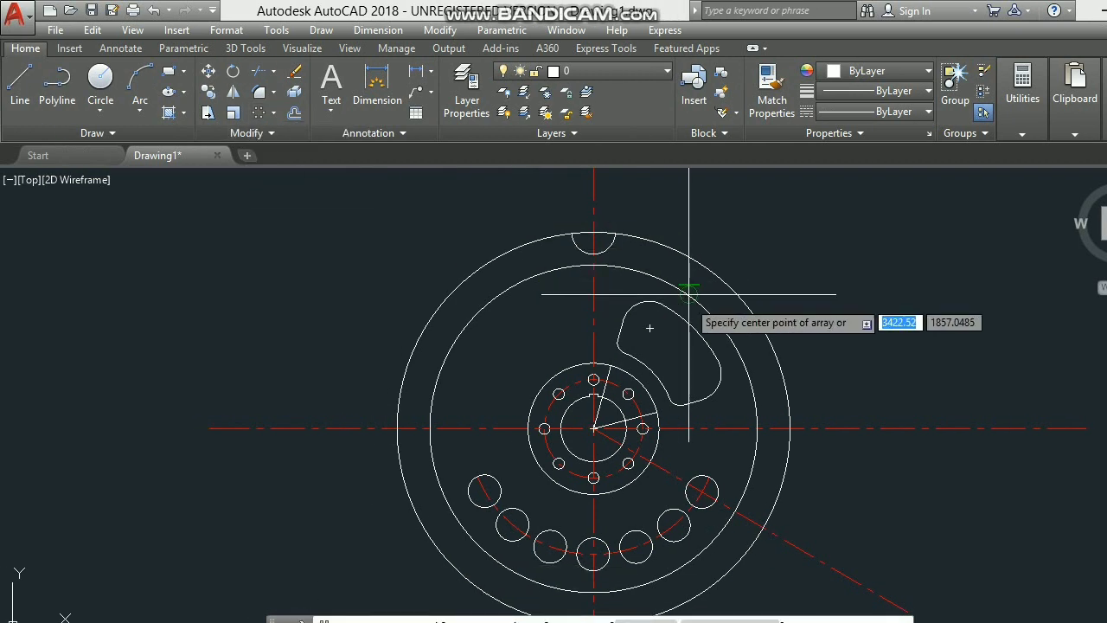
left_click(593, 428)
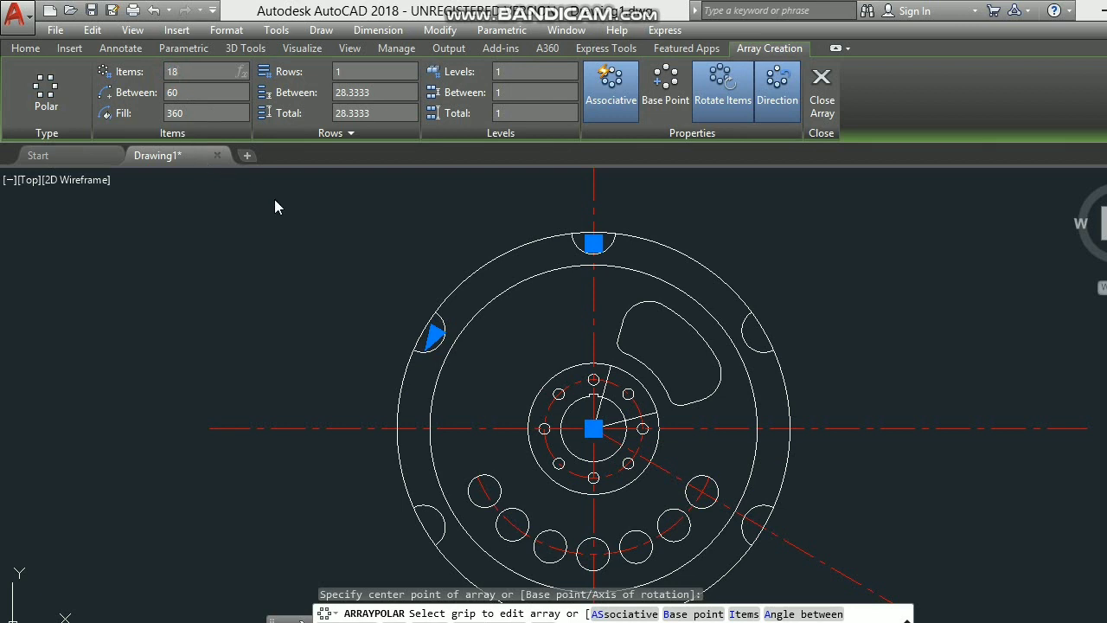
scroll(333, 268, "down", 2)
key("Return")
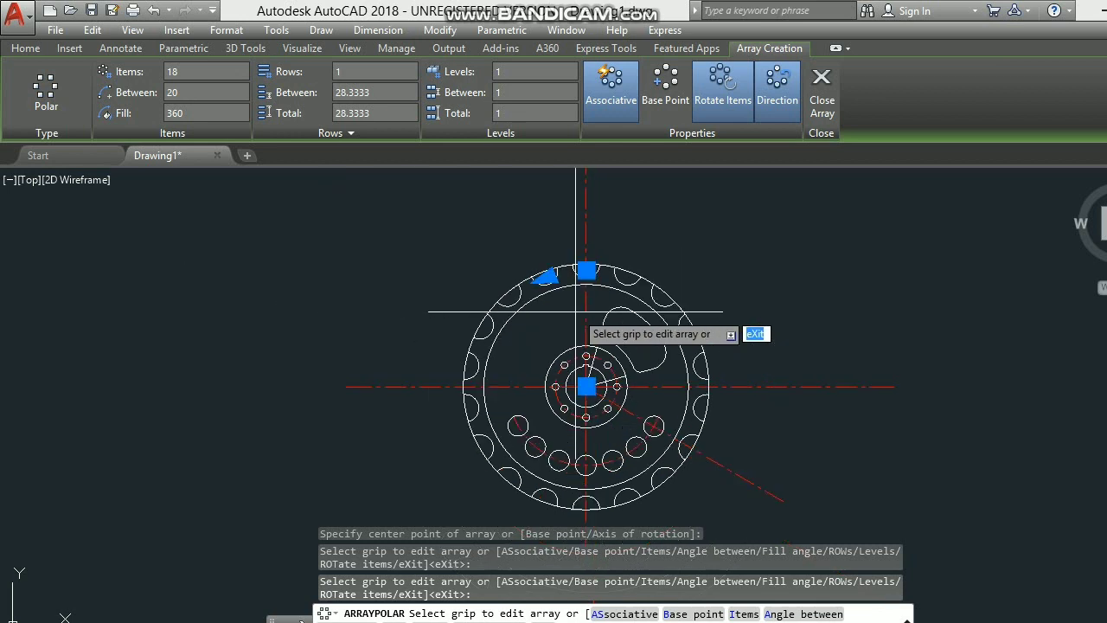
key("Return")
type("T")
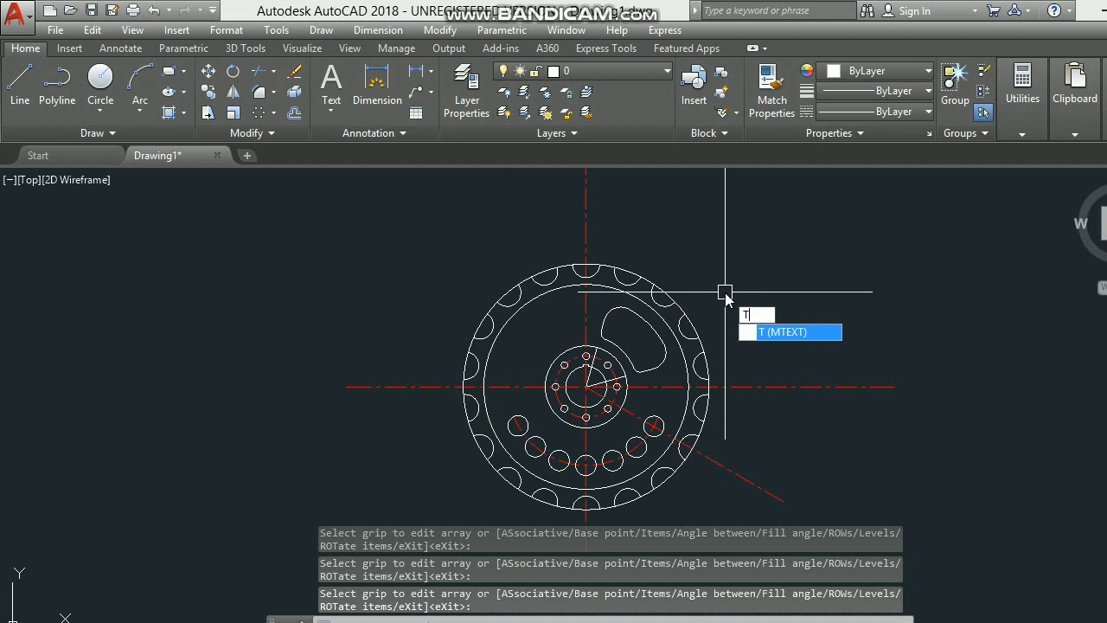
- Trim the rim arcs across the top notches, using all objects as cutting edges
type("R")
key("Return")
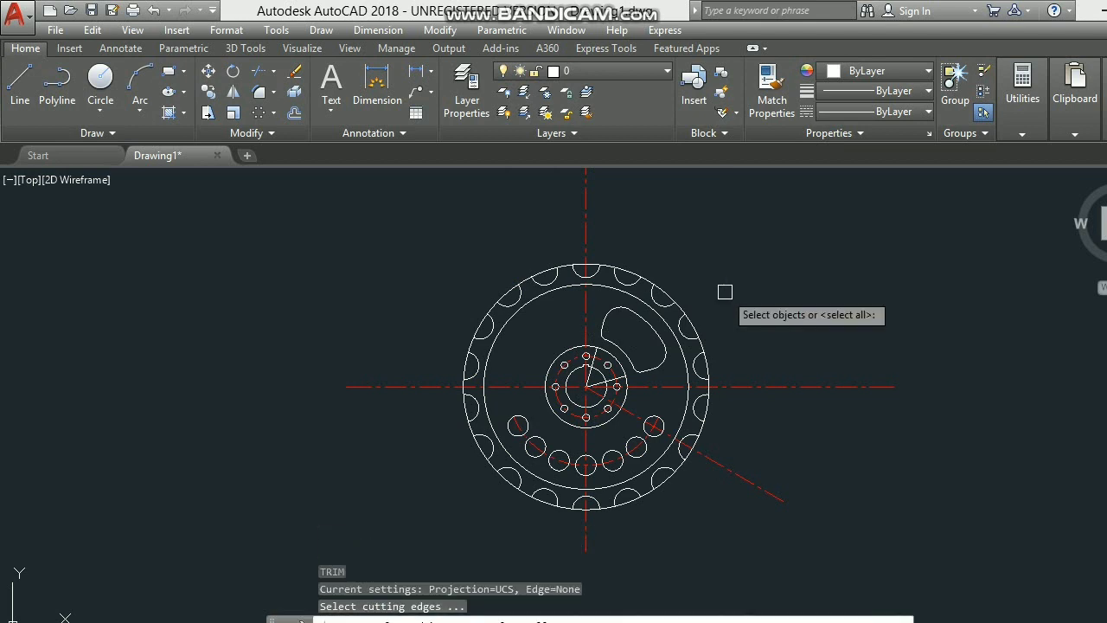
scroll(725, 291, "down", 2)
scroll(725, 291, "up", 2)
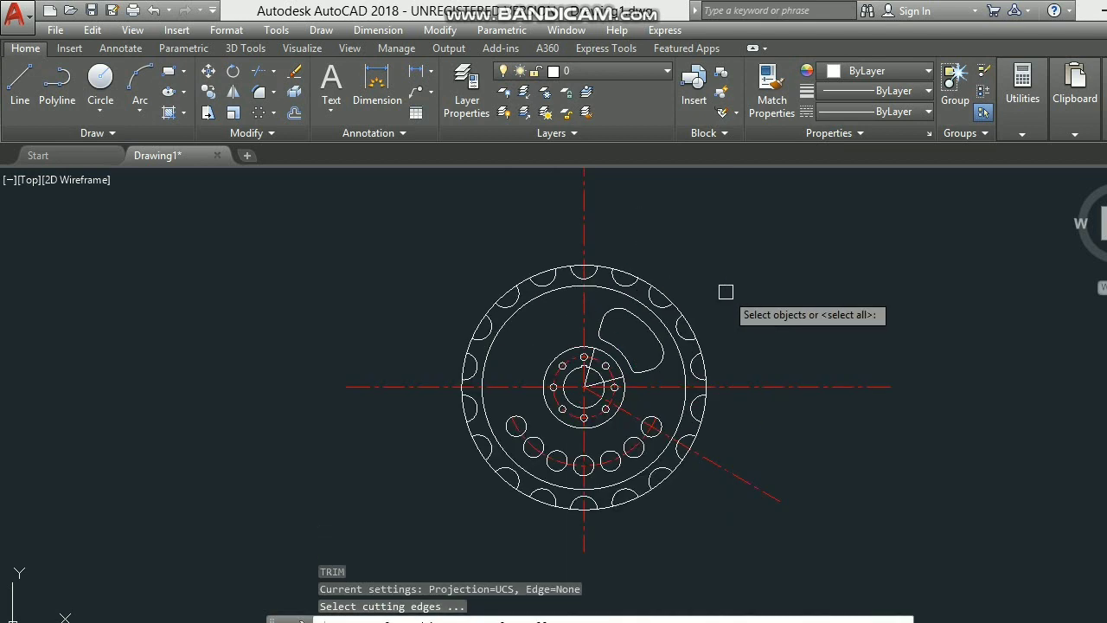
scroll(597, 268, "up", 2)
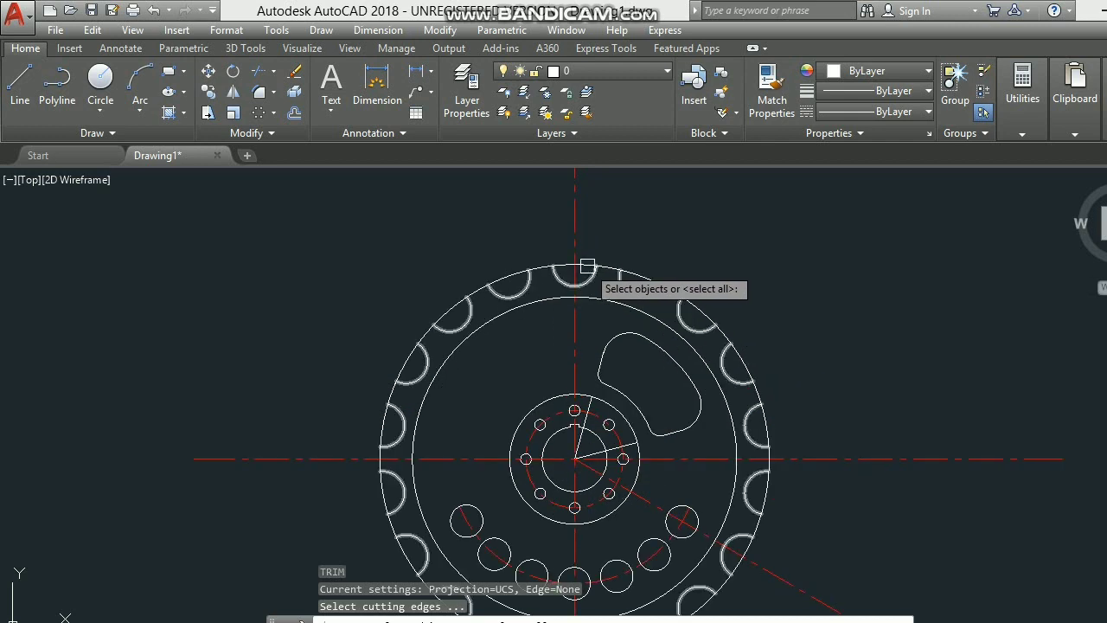
key("Return")
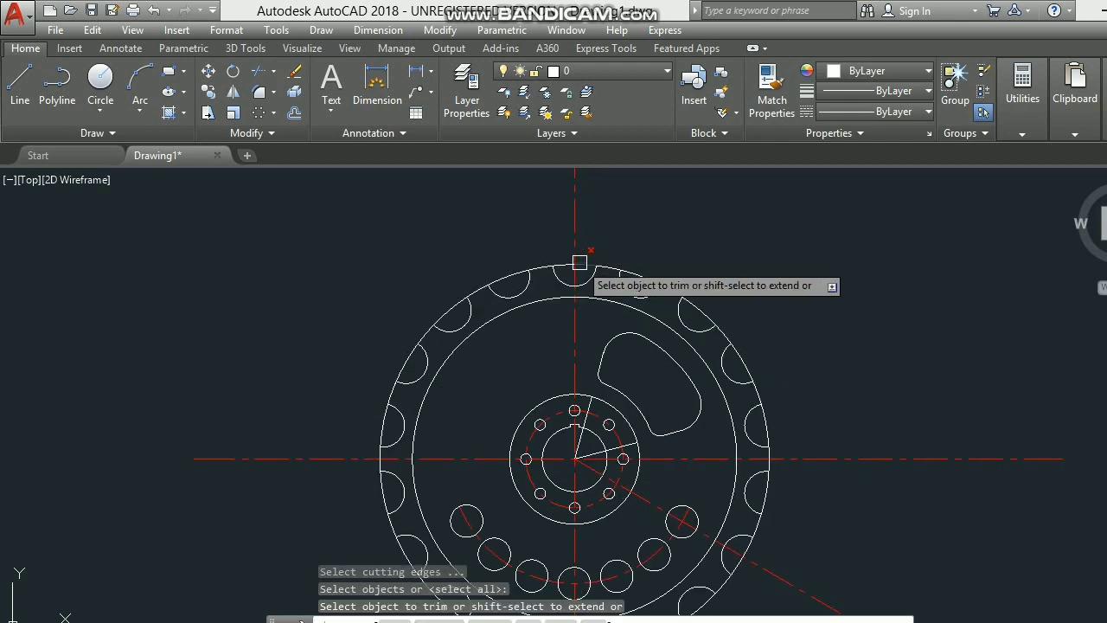
left_click(585, 263)
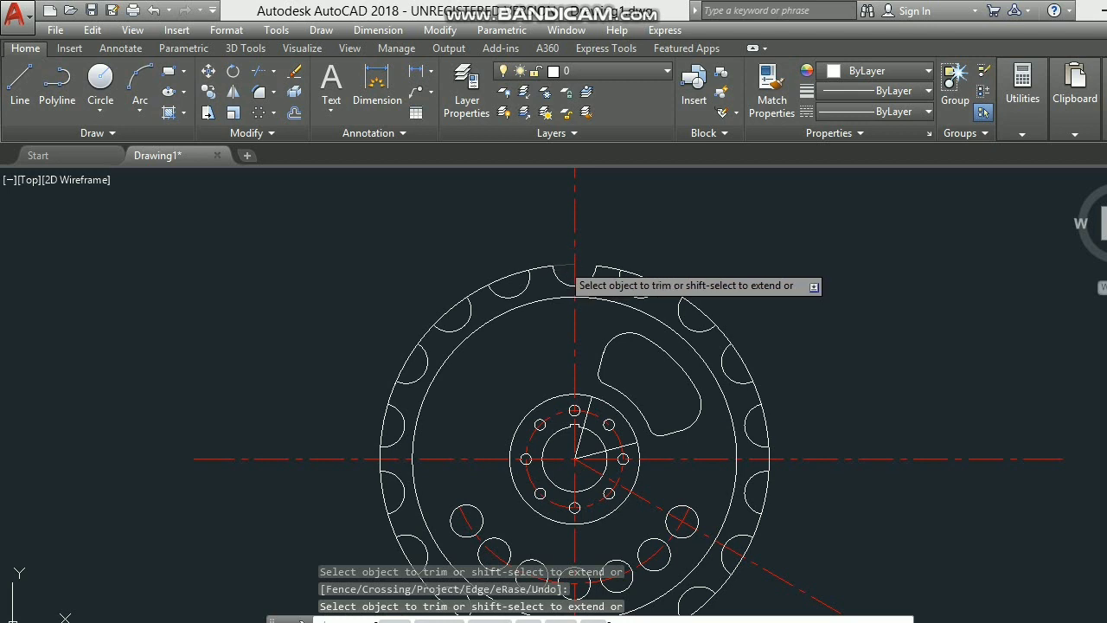
left_click(512, 275)
left_click(459, 299)
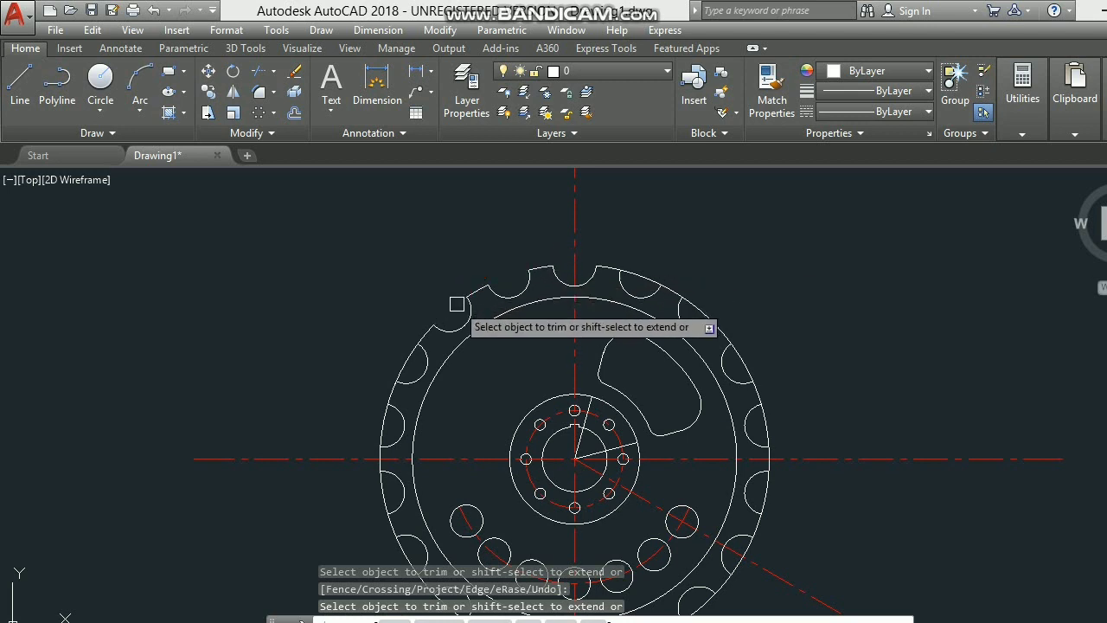
- Trim the remaining rim arcs over the left and bottom notches
left_click(473, 290)
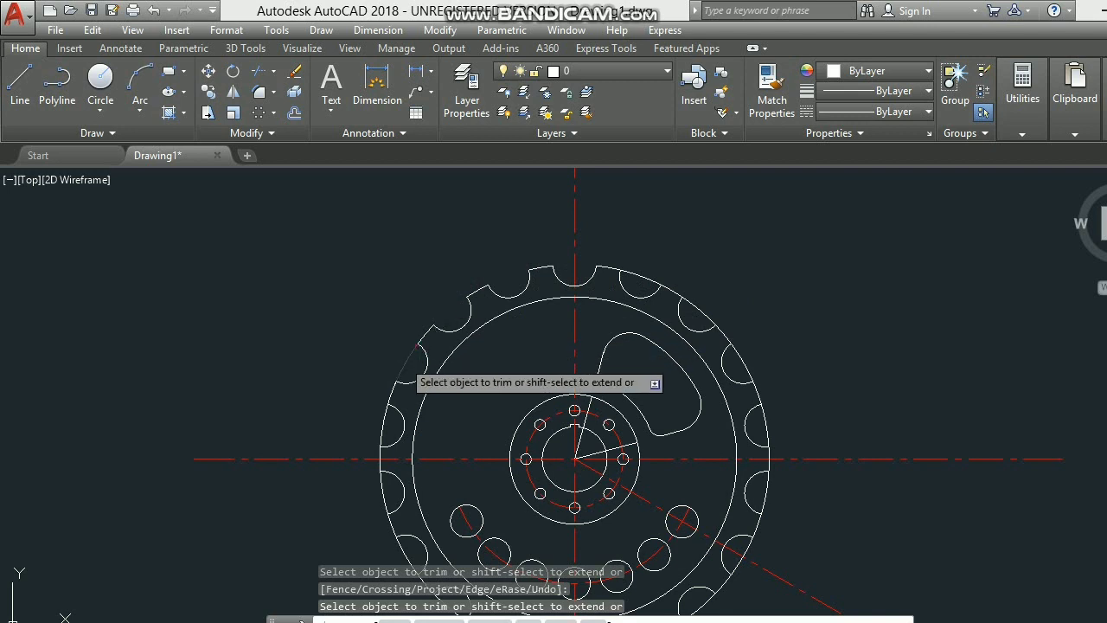
scroll(456, 353, "down", 2)
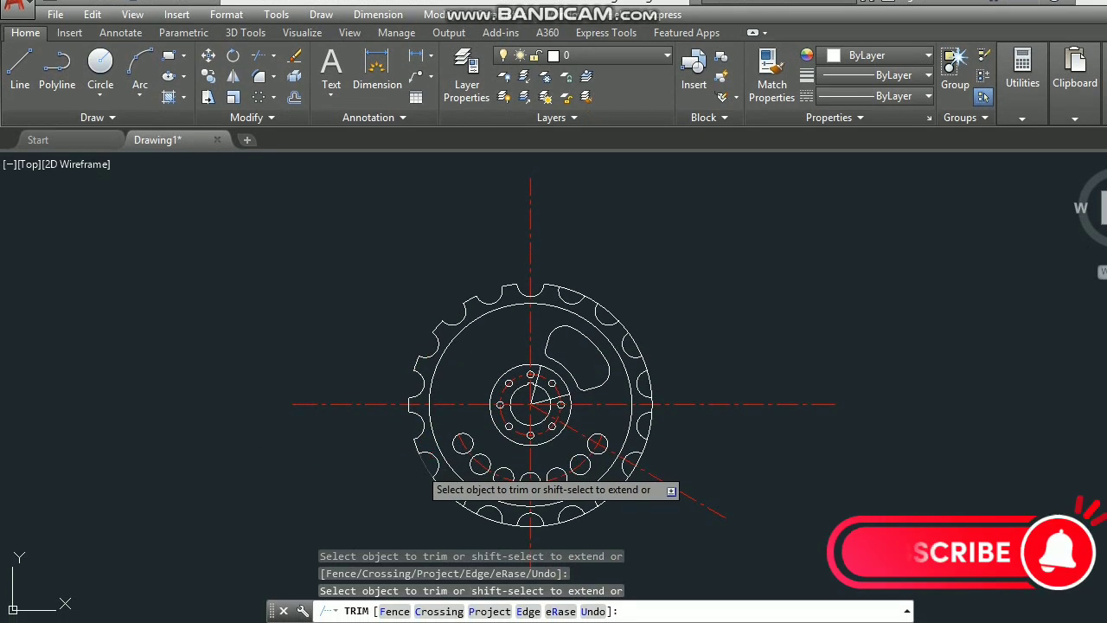
left_click(450, 466)
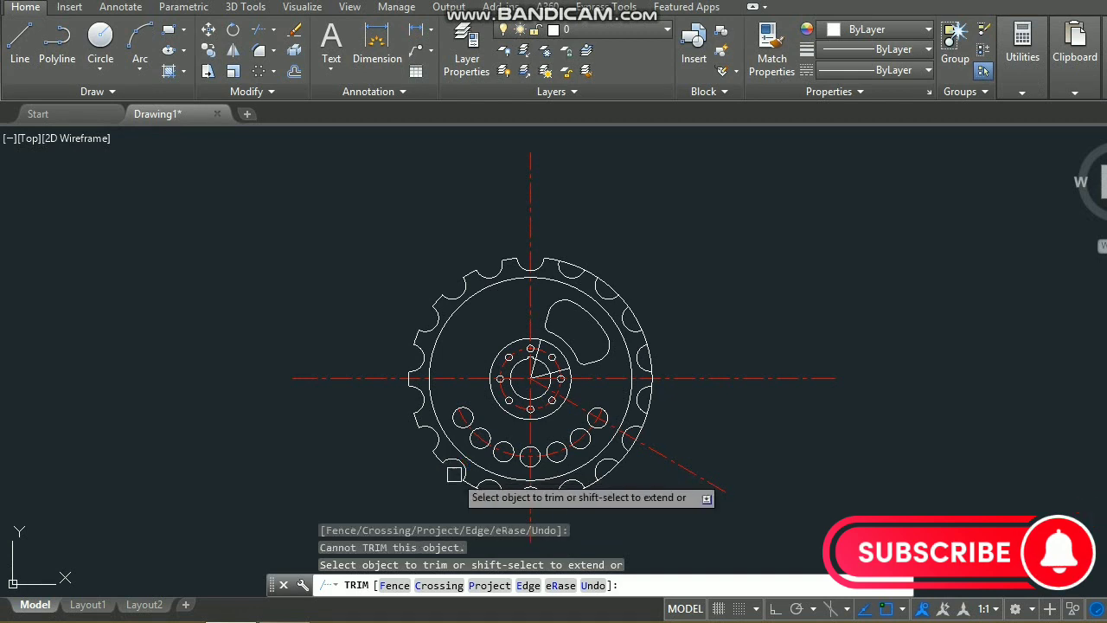
left_click(456, 474)
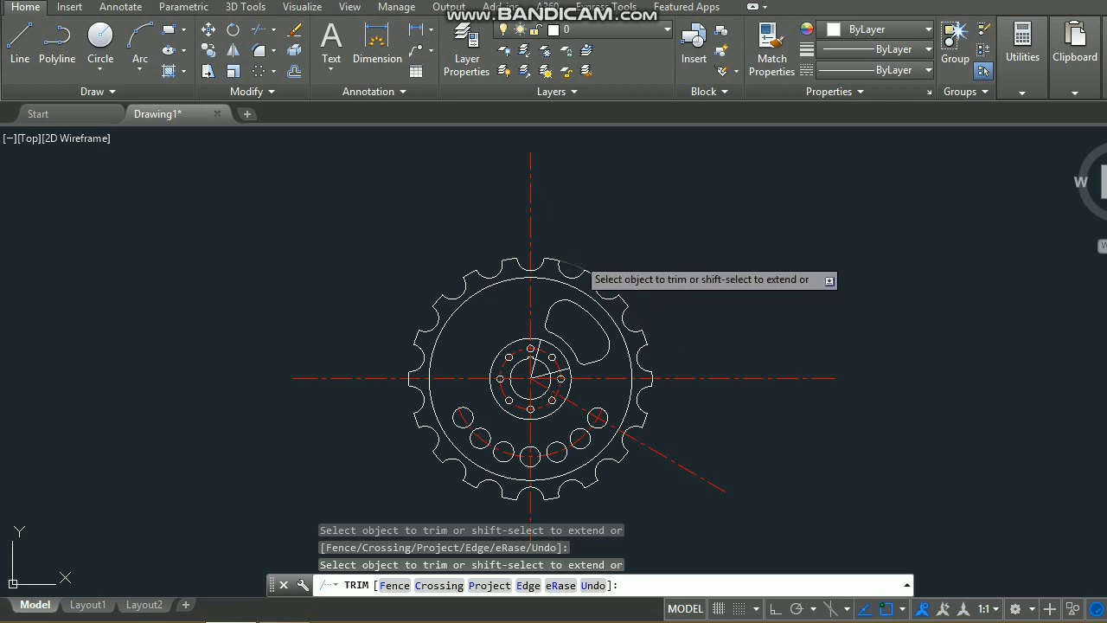
scroll(512, 373, "up", 2)
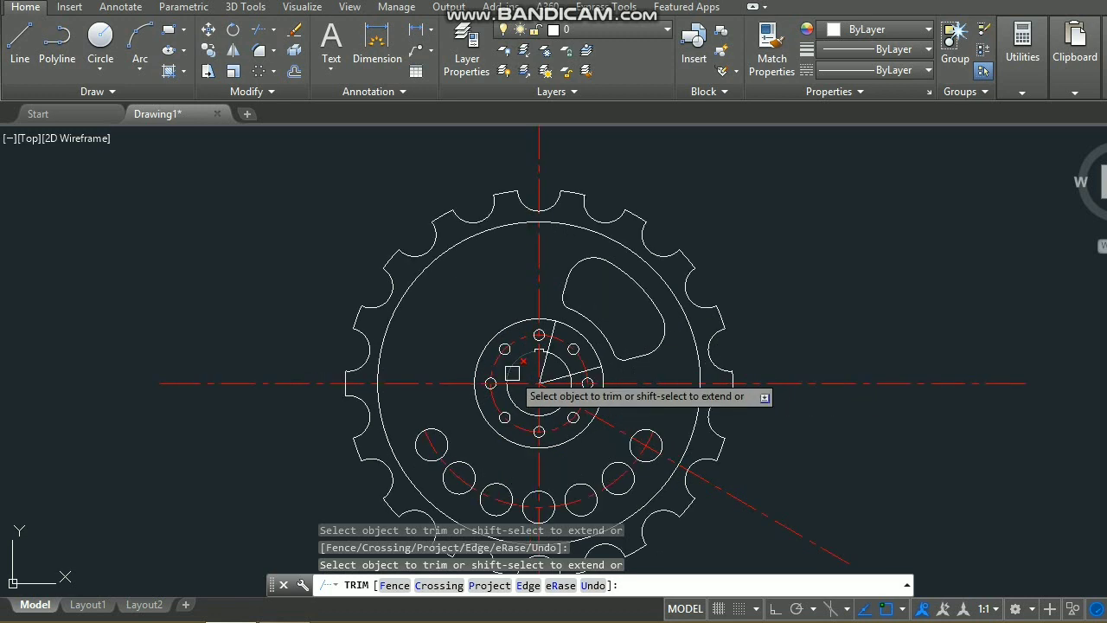
middle_click_drag(506, 288, 514, 247)
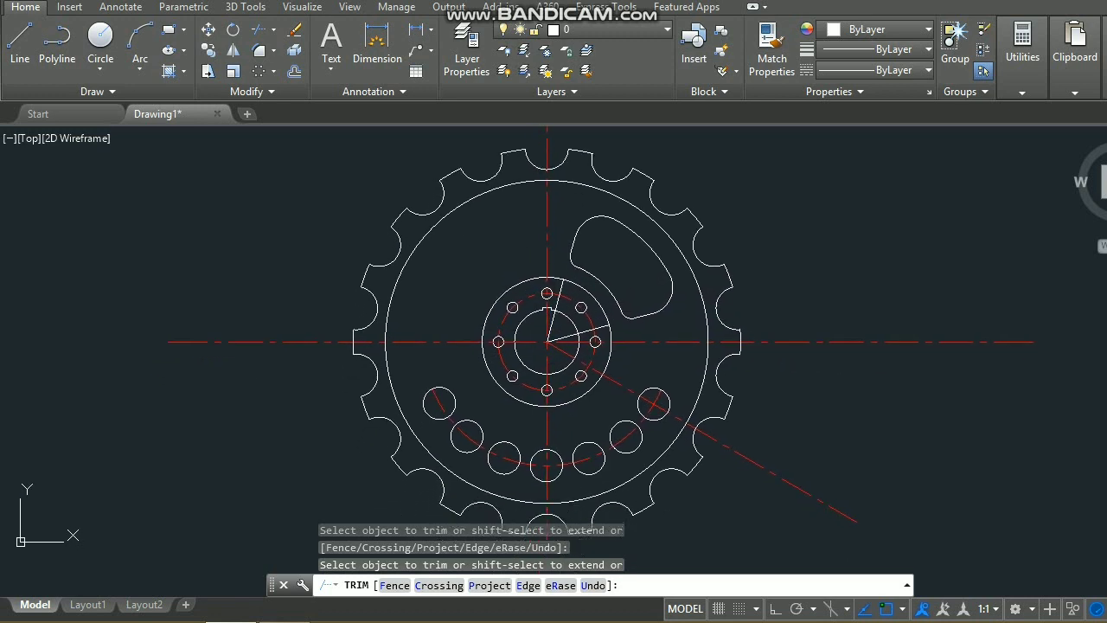
key("Return")
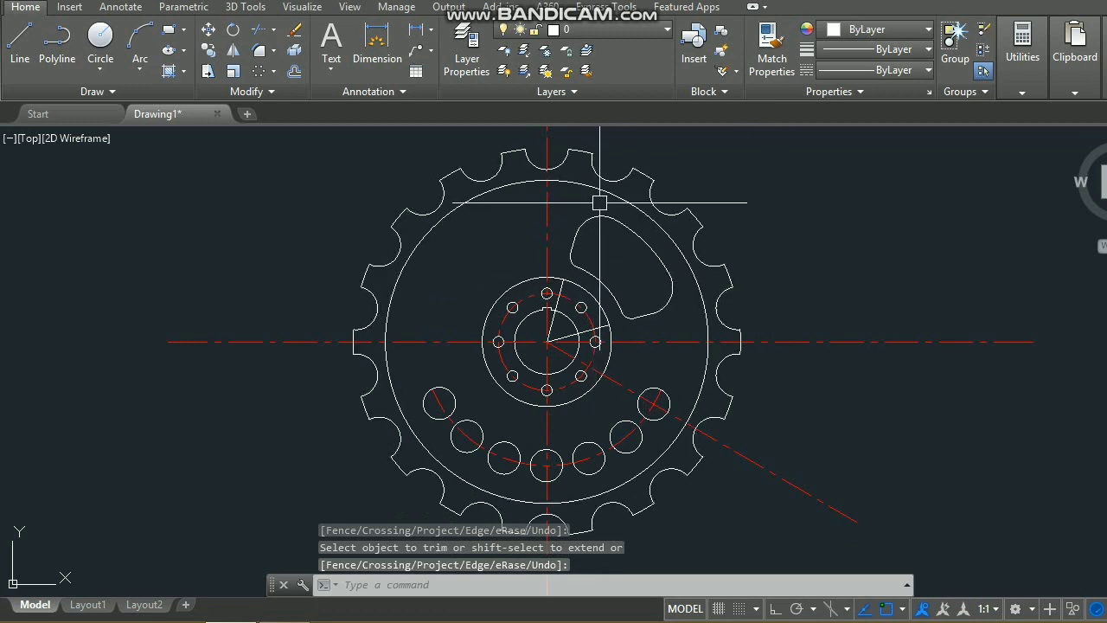
- Mirror the kidney slot across the vertical centreline through the gear centre, keeping the original
left_click_drag(587, 198, 625, 218)
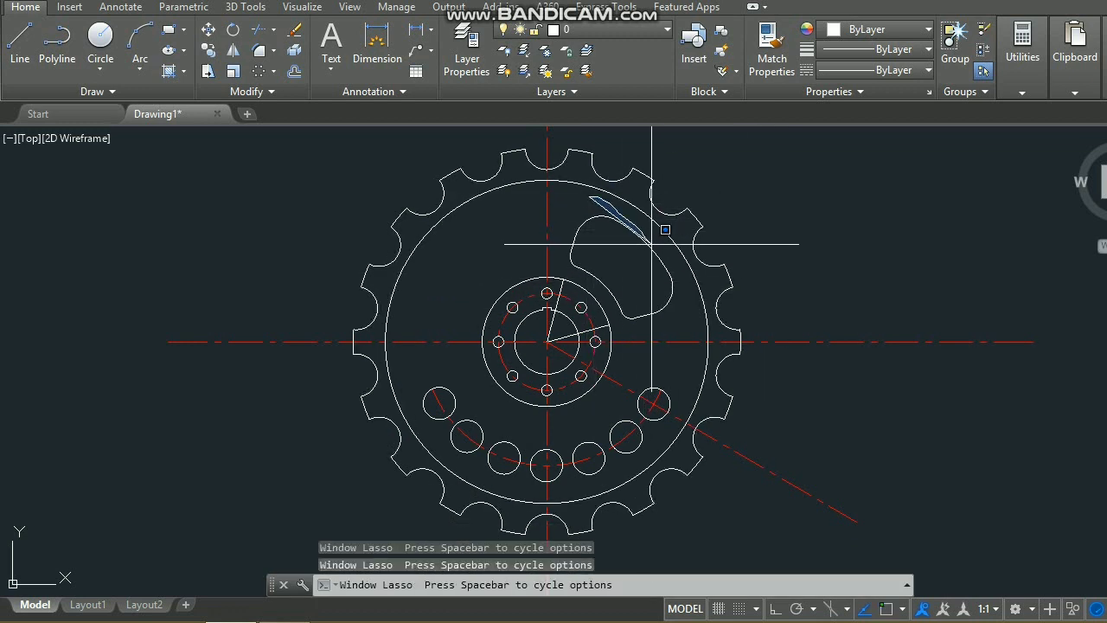
mouse_move(681, 284)
left_mouse_down()
mouse_move(619, 315)
mouse_move(589, 278)
left_mouse_up()
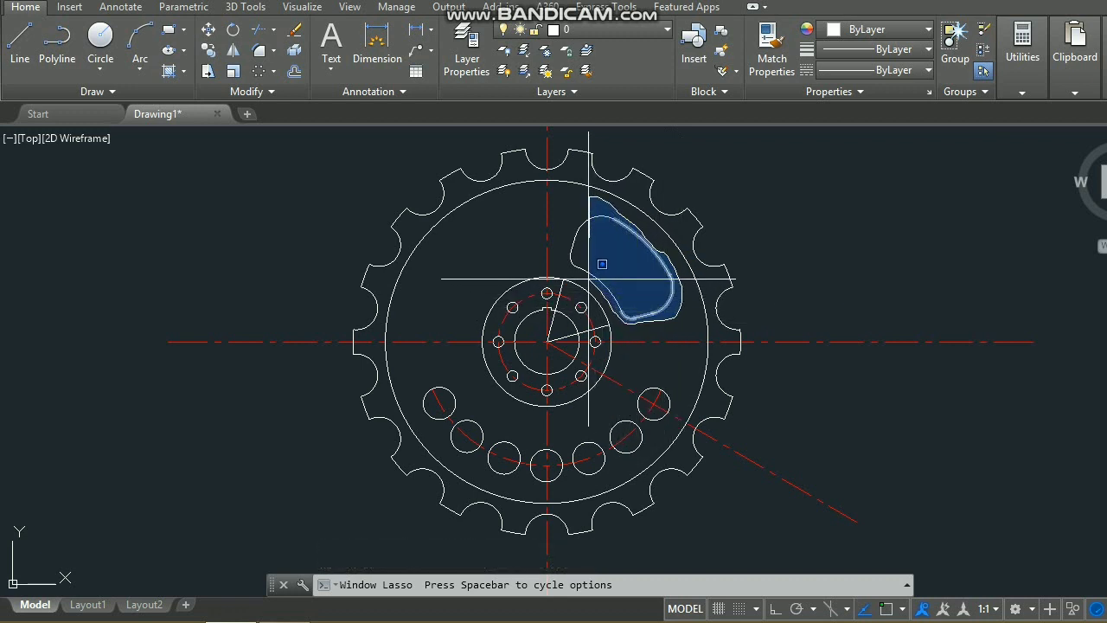
left_click_drag(567, 232, 563, 235)
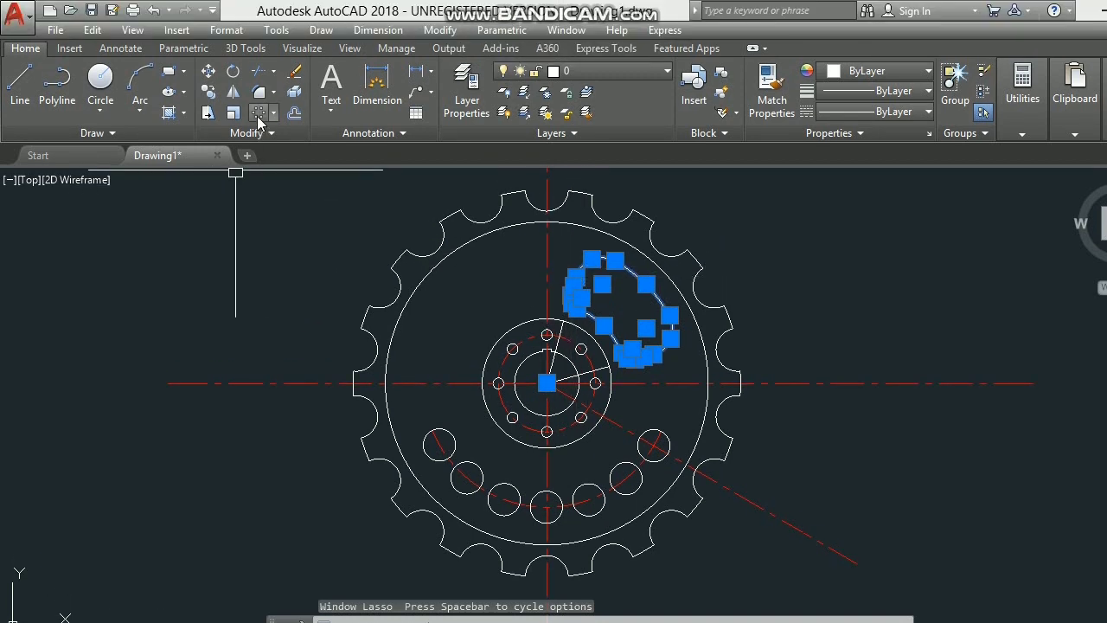
left_click(233, 93)
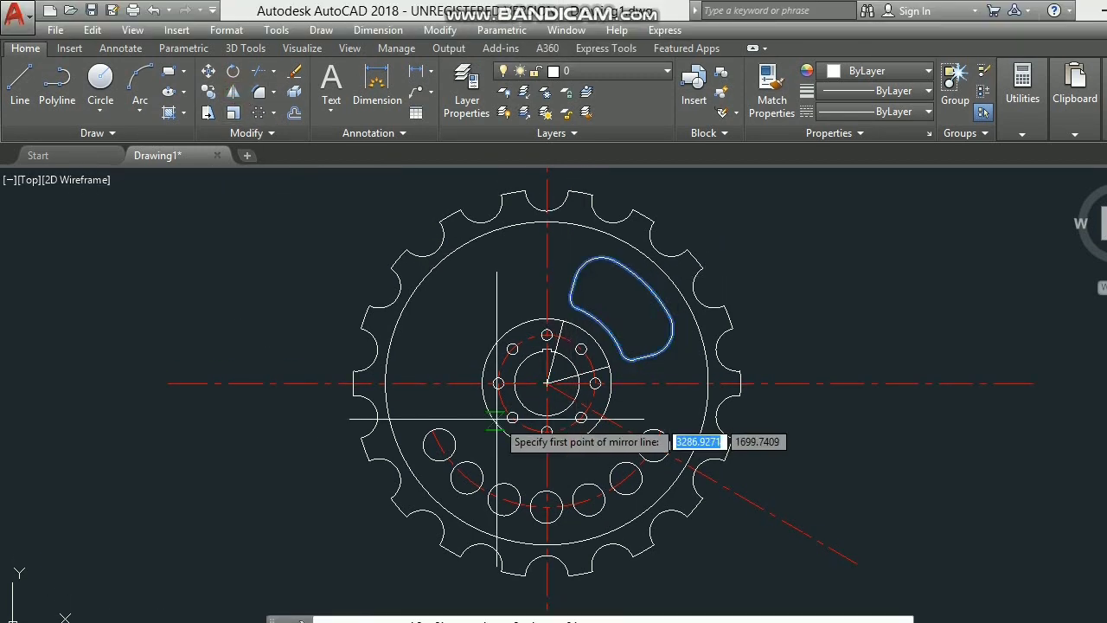
left_click(547, 382)
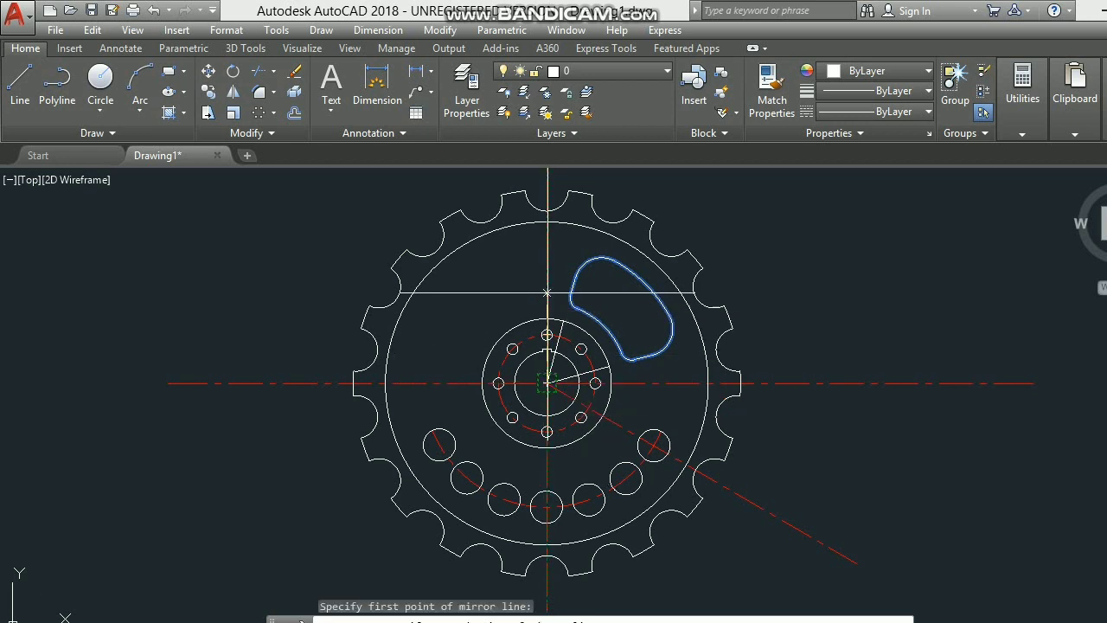
left_click(546, 221)
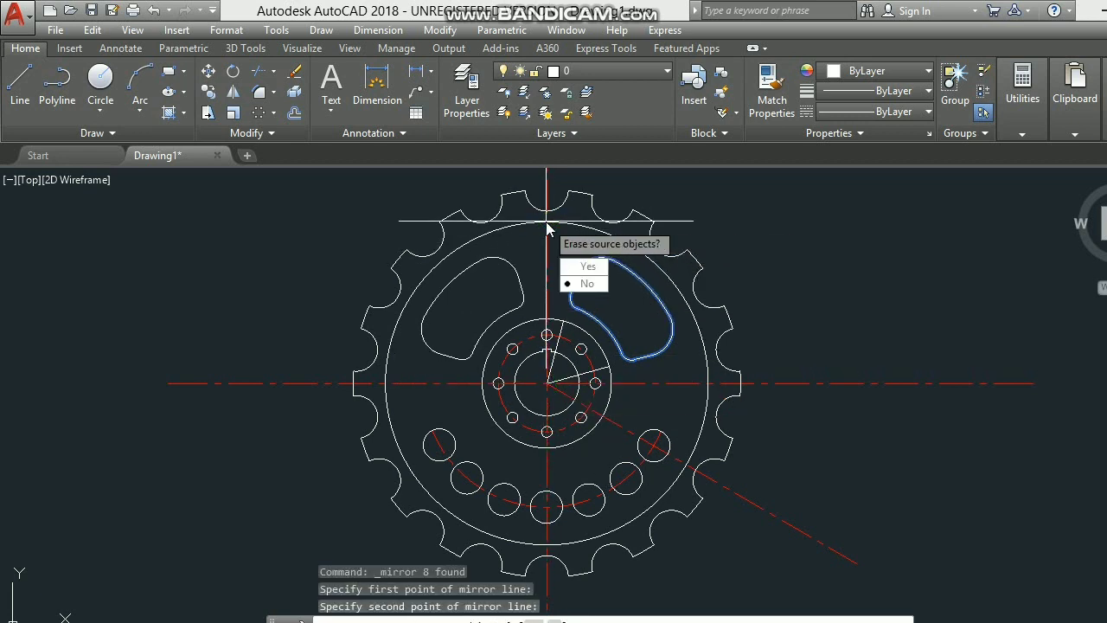
left_click(592, 285)
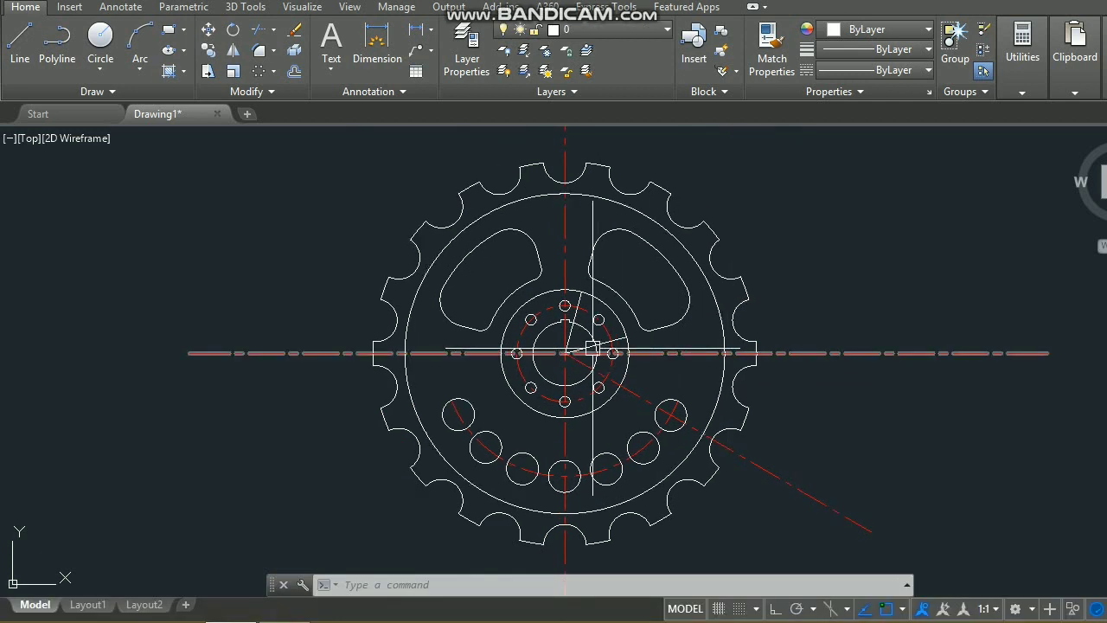
- Erase the slanted and the right-pointing radial construction lines at the hub
scroll(581, 356, "up", 2)
scroll(582, 356, "up", 2)
left_click(581, 357)
left_click(543, 323)
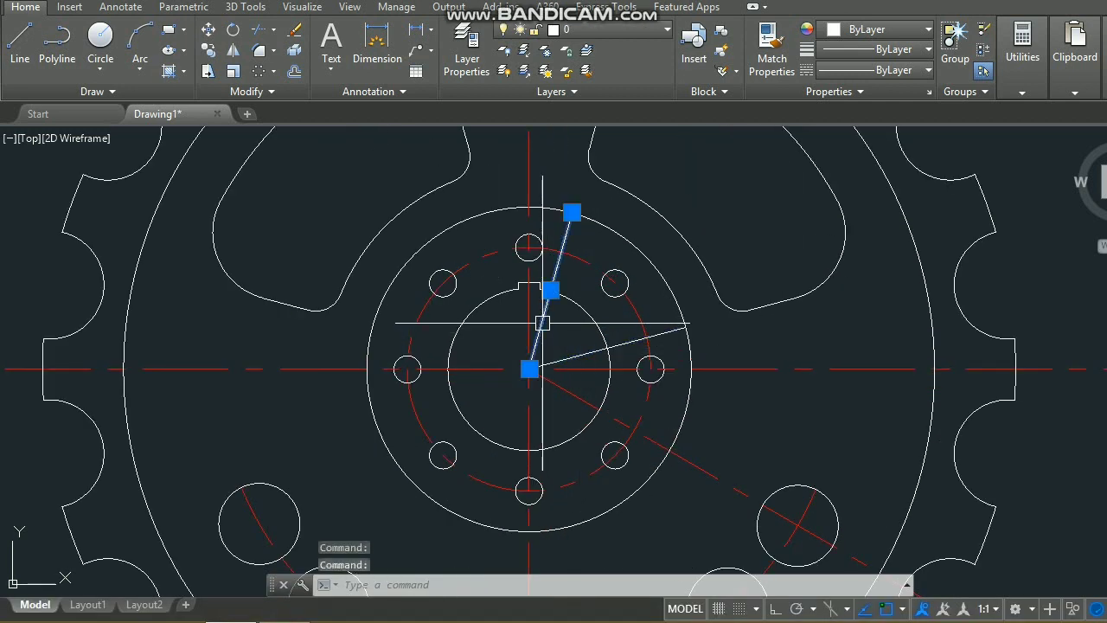
type("E")
key("Return")
left_click(584, 355)
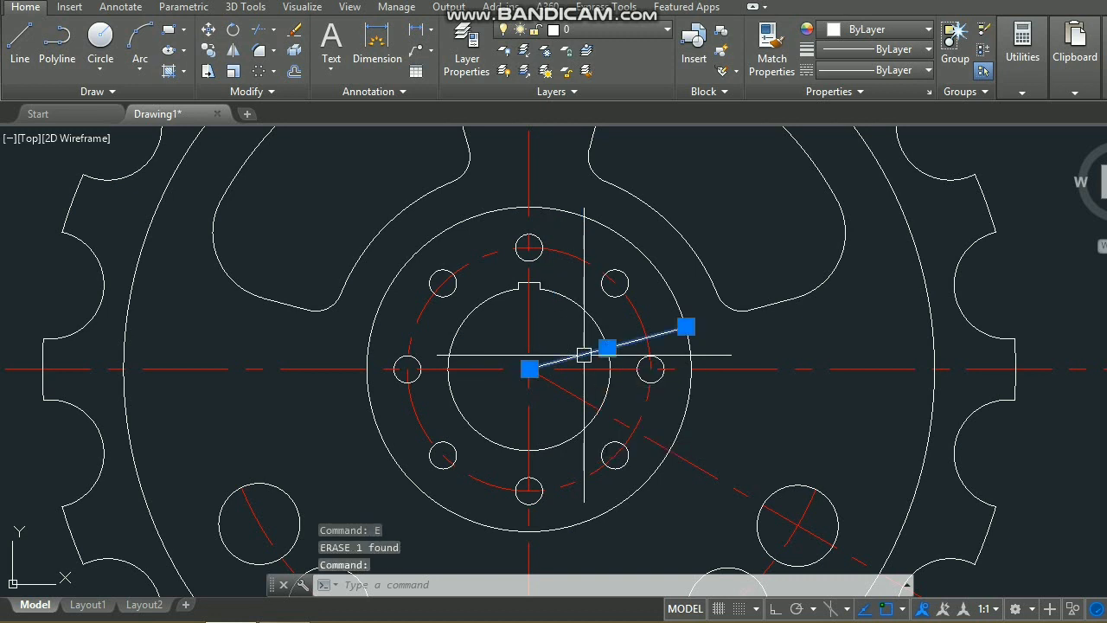
key("Return")
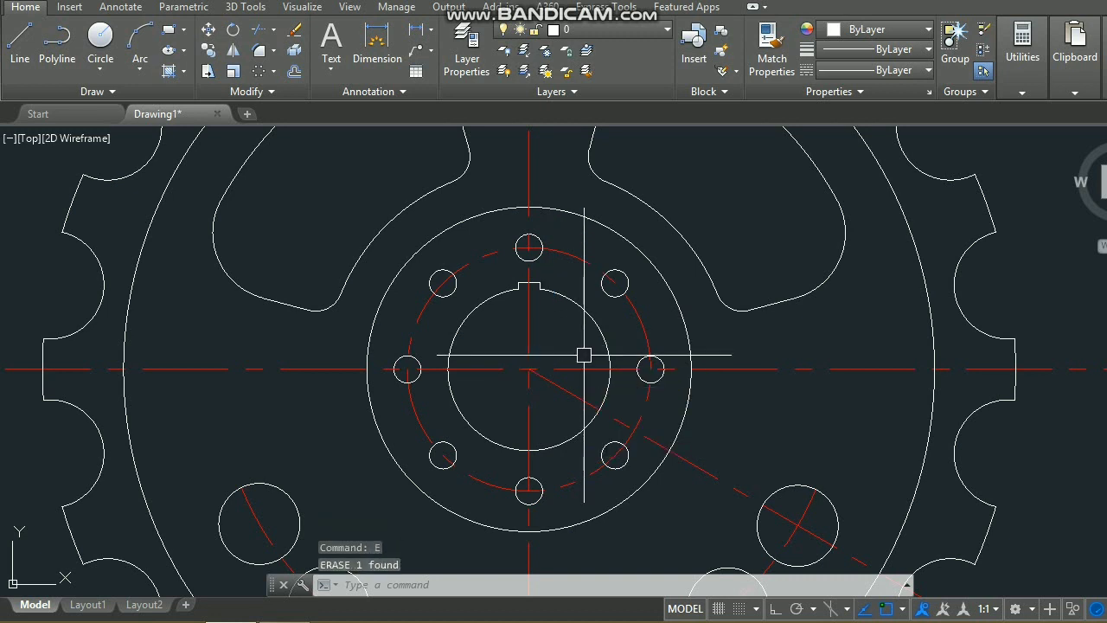
scroll(586, 355, "down", 7)
scroll(589, 354, "up", 2)
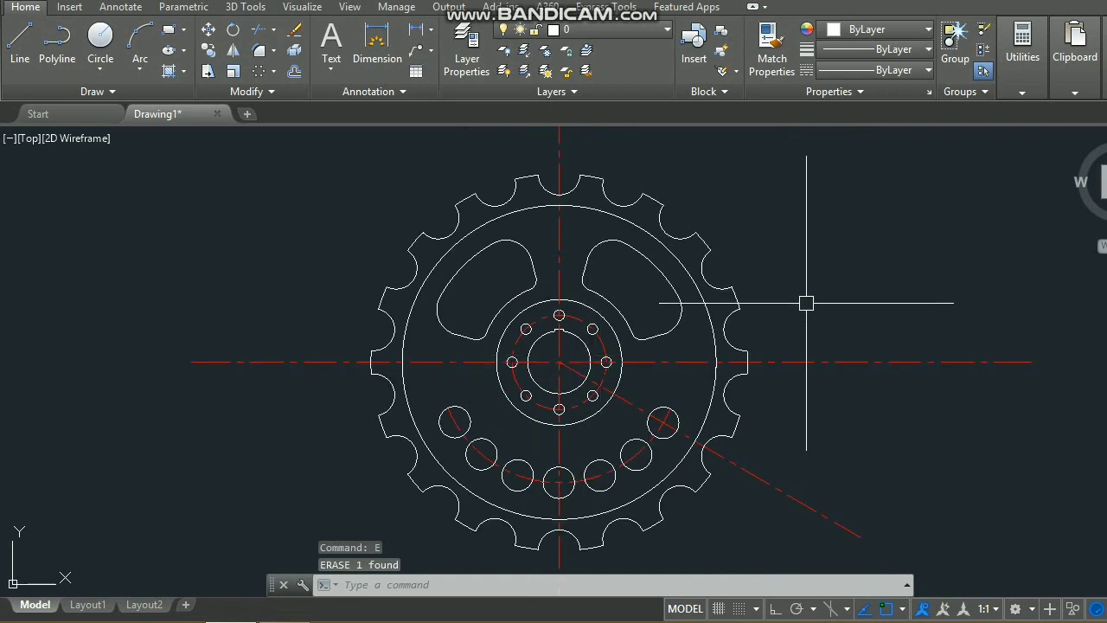